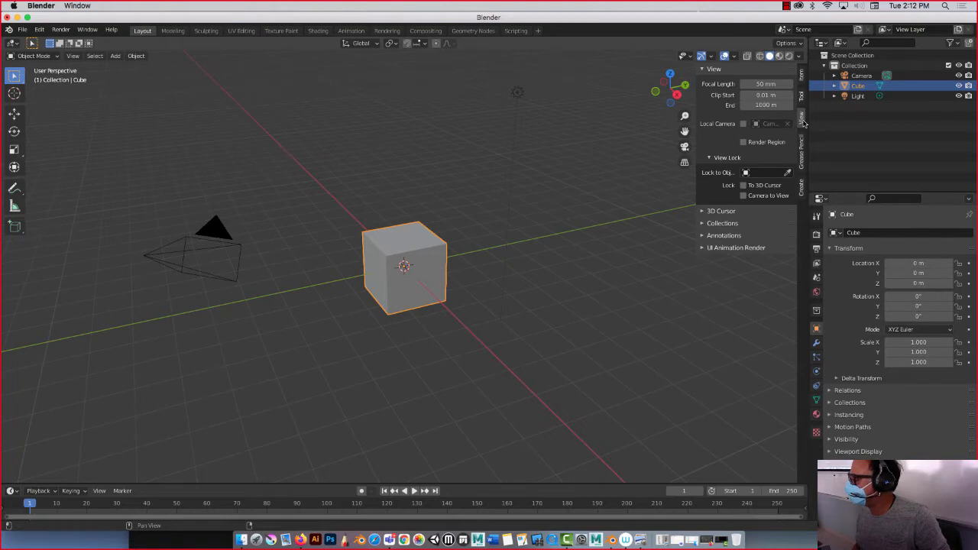
Step: Hide the viewport sidebar and widen the tool shelf to show the tool names
key(n)
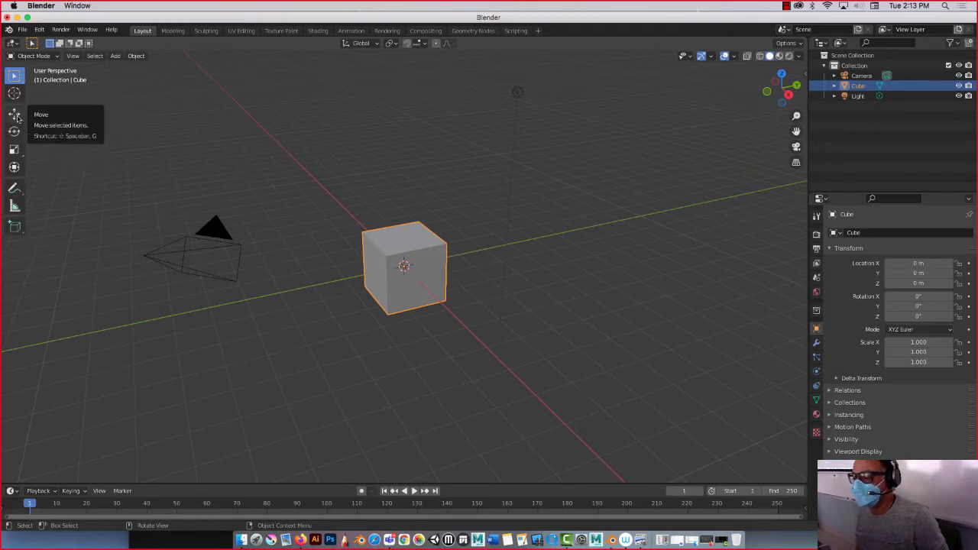
drag(28, 117, 75, 133)
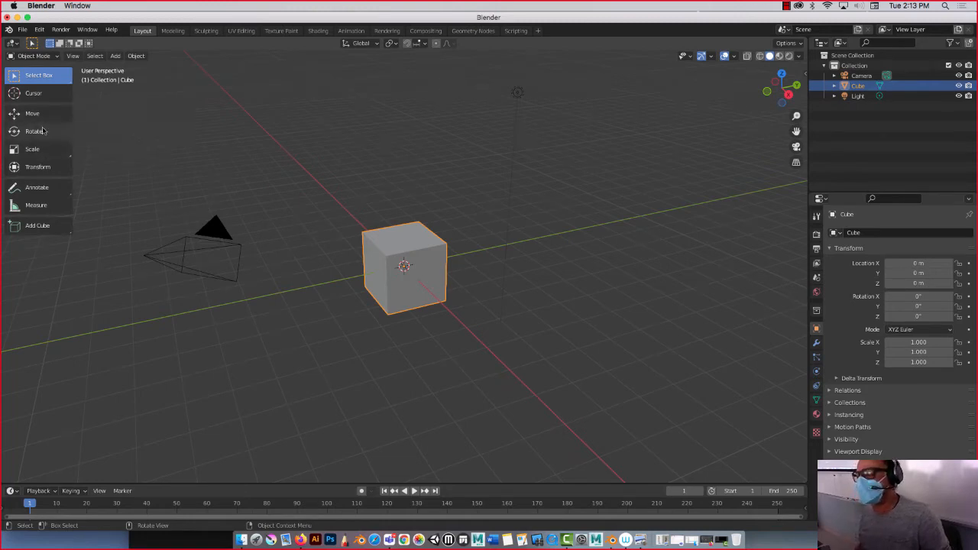
Step: Preview the cube in wireframe, solid and rendered viewport shading, ending in solid shading
click(761, 57)
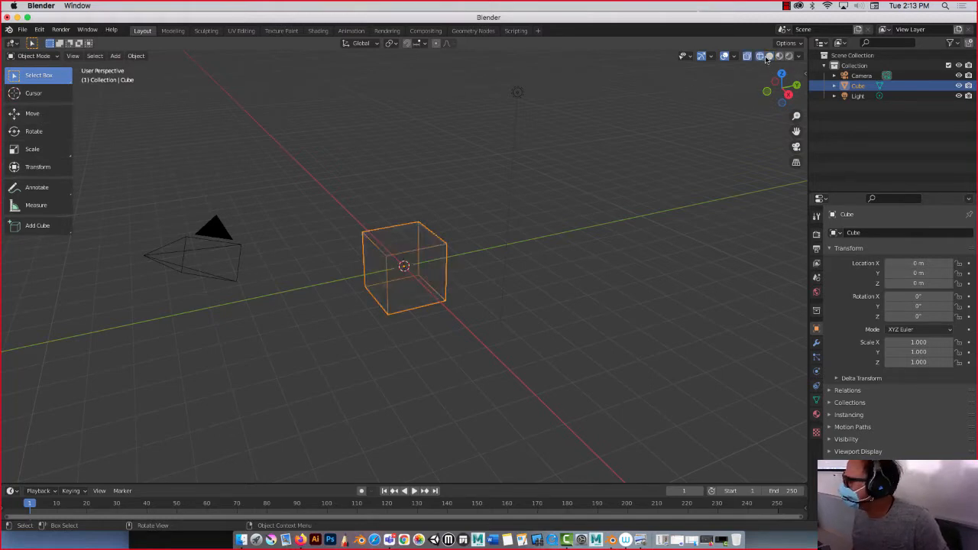
click(769, 57)
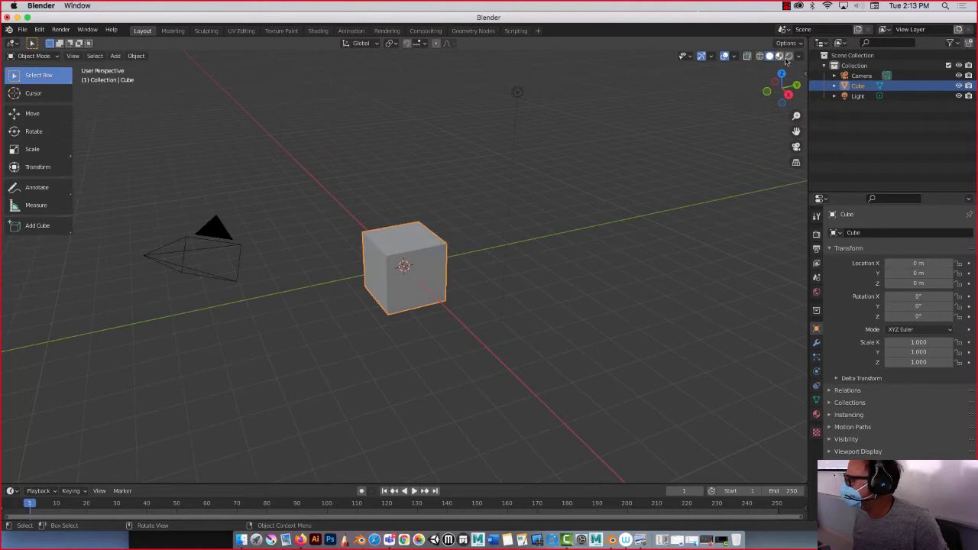
click(789, 58)
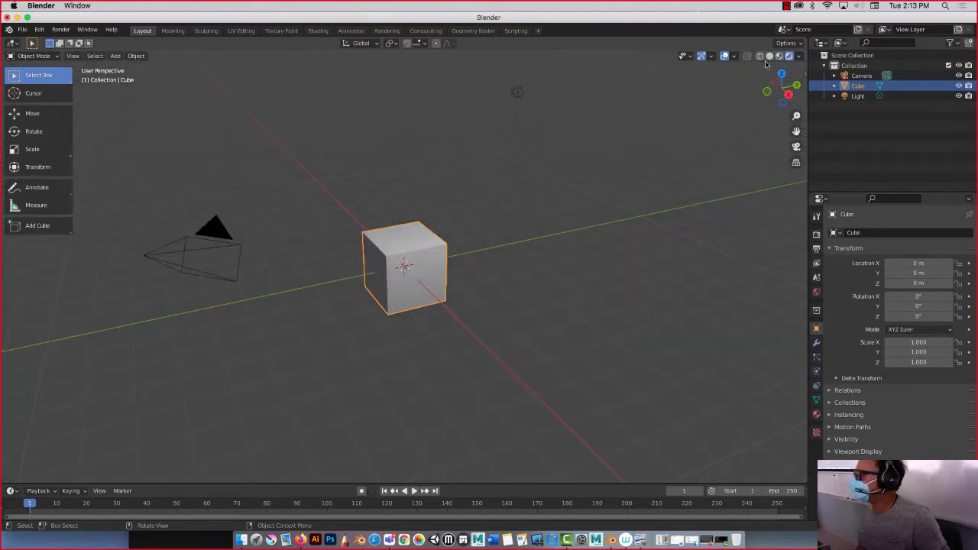
click(769, 57)
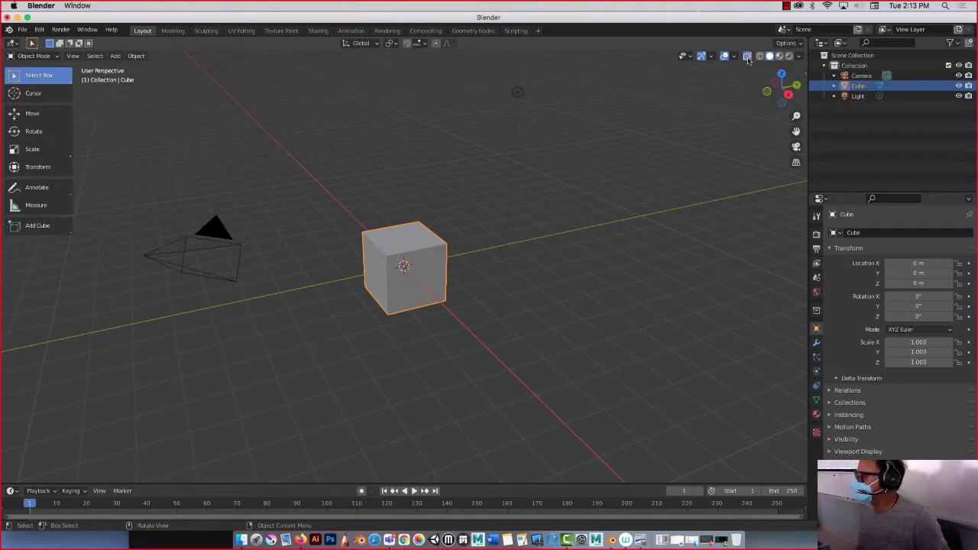
Step: Turn on X-ray display and compare the cube in wireframe and solid shading
click(748, 57)
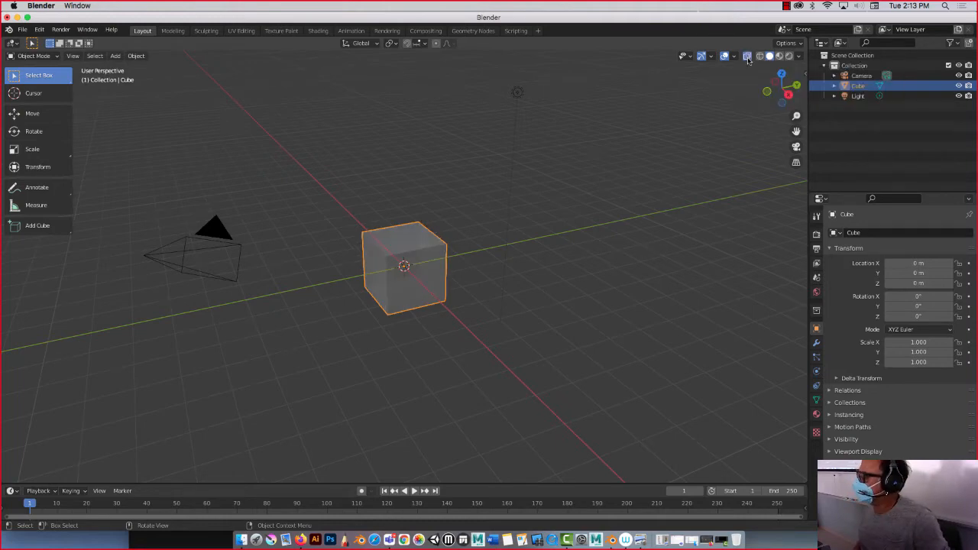
click(760, 56)
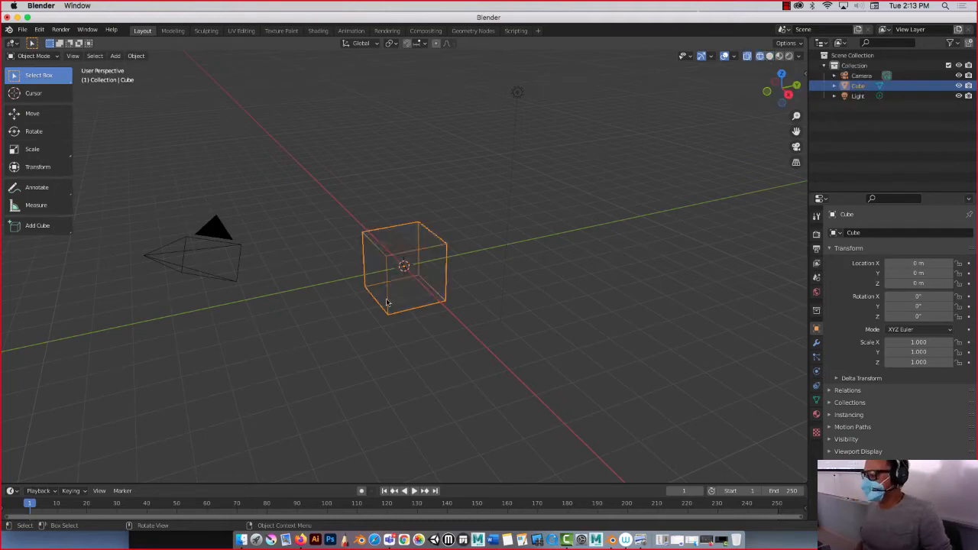
click(770, 56)
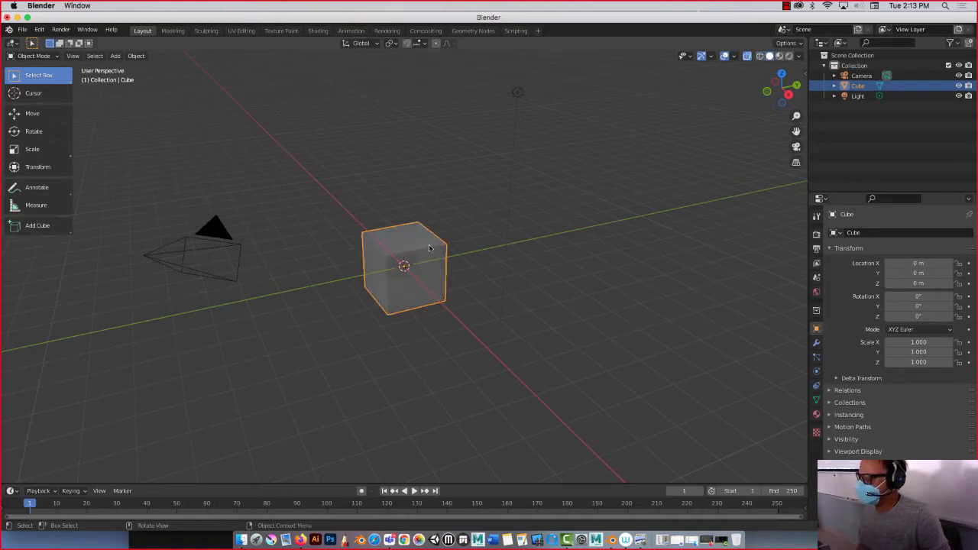
Step: Activate the Move tool with the cube selected, and turn off X-ray display
click(30, 113)
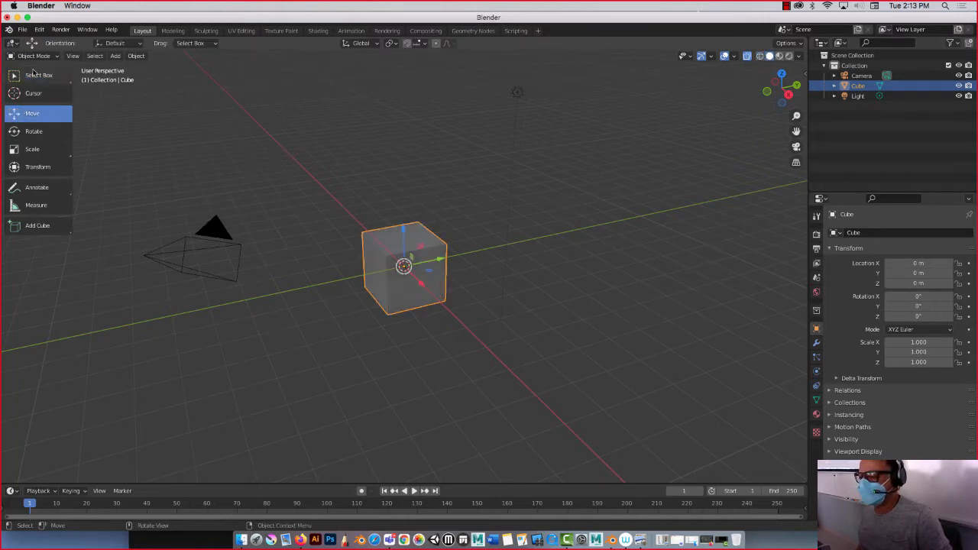
middle_drag(499, 275, 362, 294)
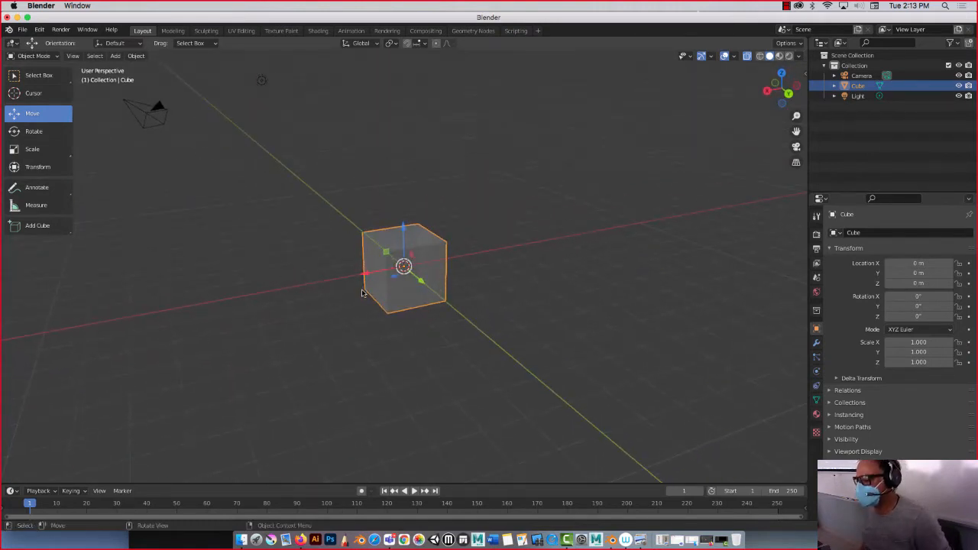
middle_drag(344, 241, 343, 234)
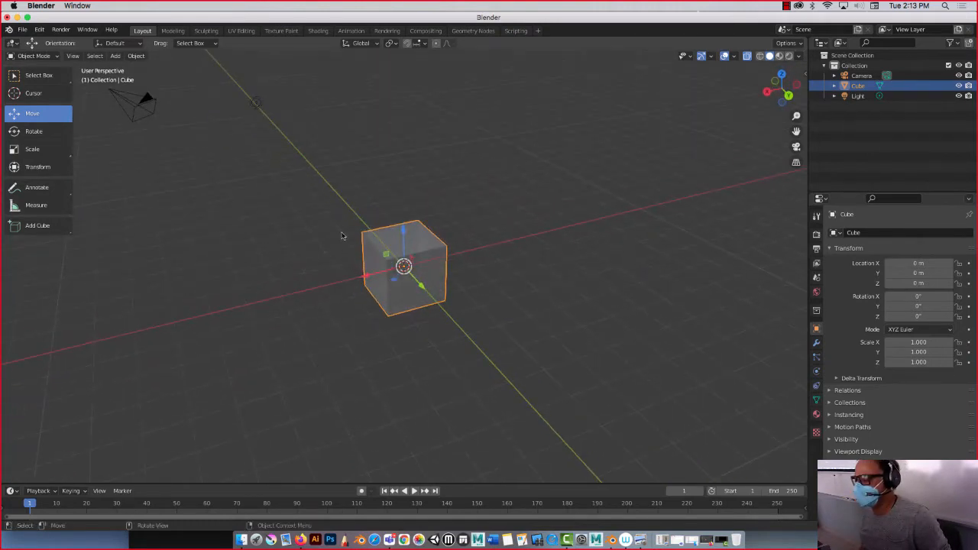
click(378, 189)
click(391, 232)
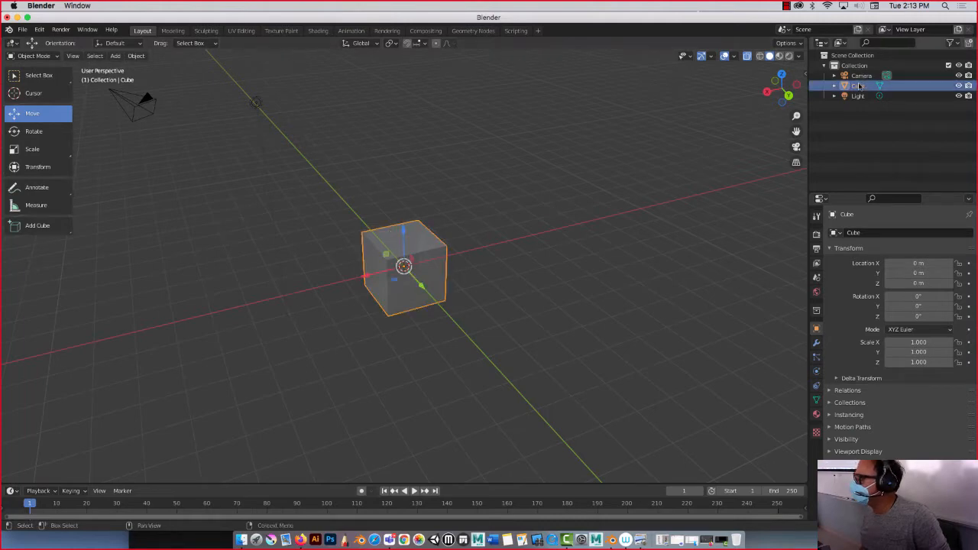
click(748, 56)
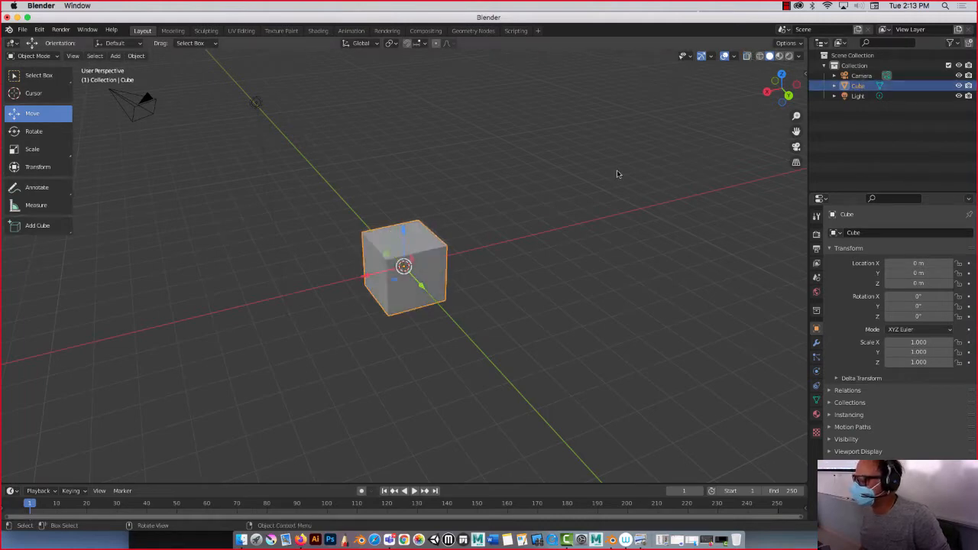
Step: Enable the Wireframe geometry overlay in the viewport and deselect the cube to examine its edges
middle_drag(519, 165, 504, 144)
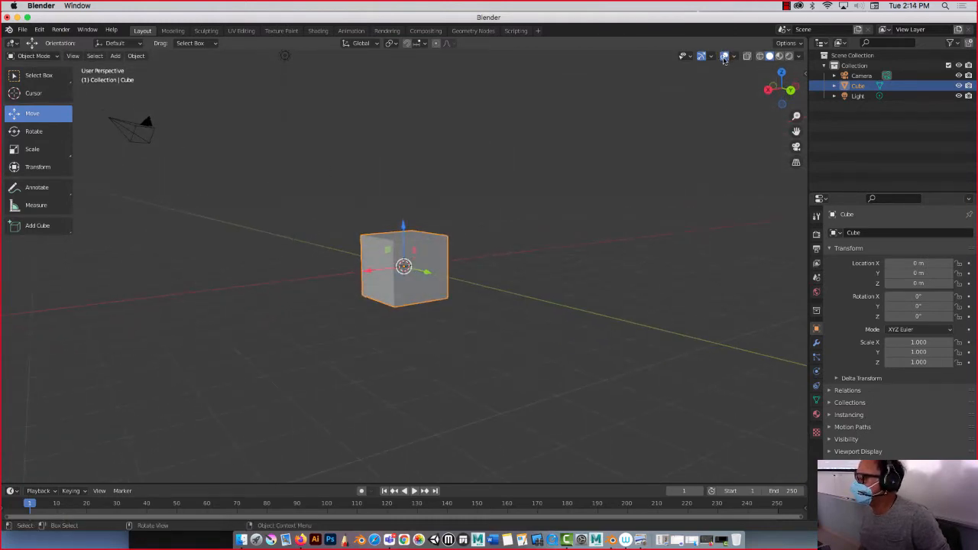
click(734, 58)
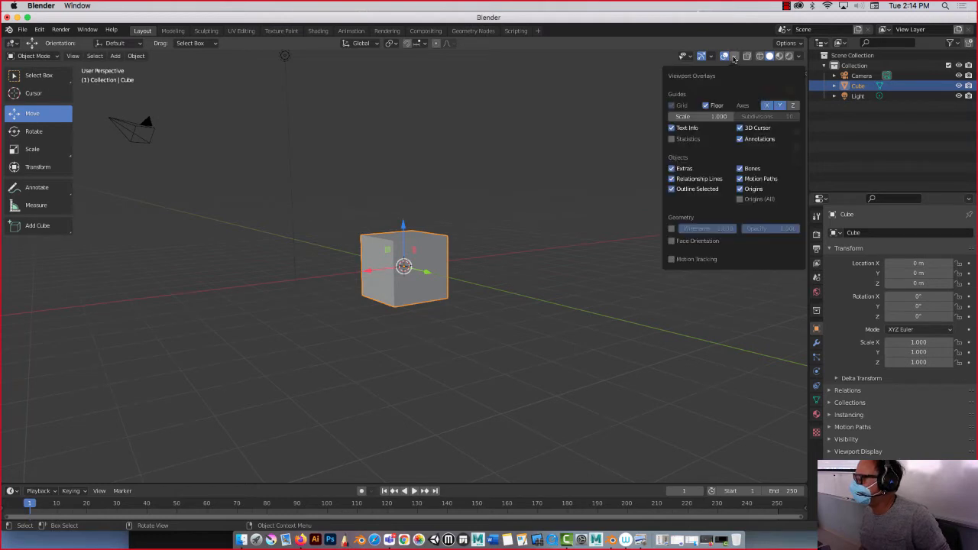
click(671, 229)
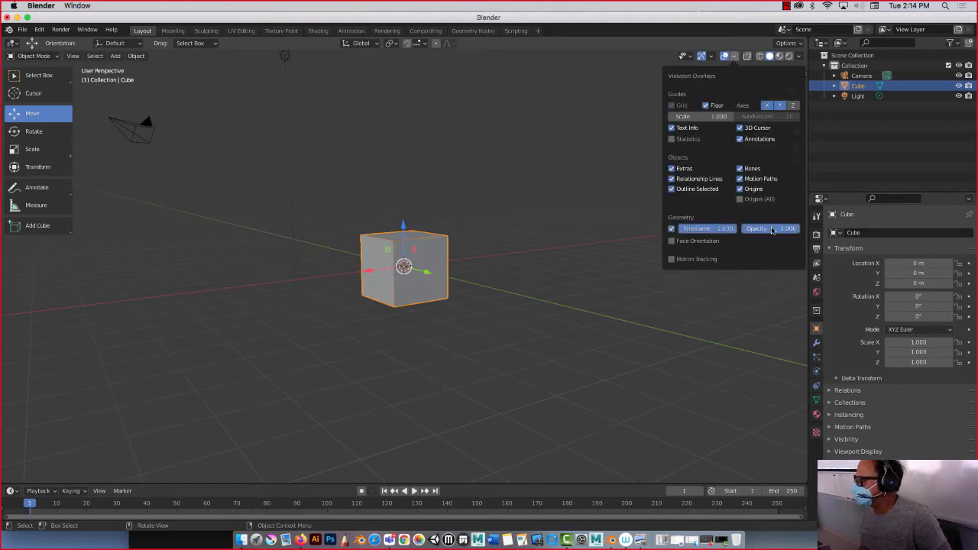
click(533, 158)
middle_drag(520, 148, 512, 170)
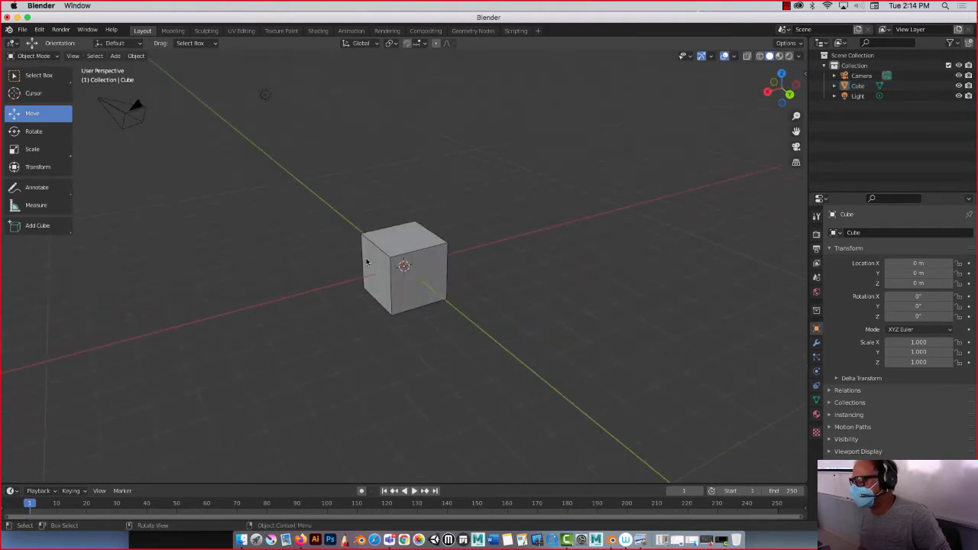
click(734, 57)
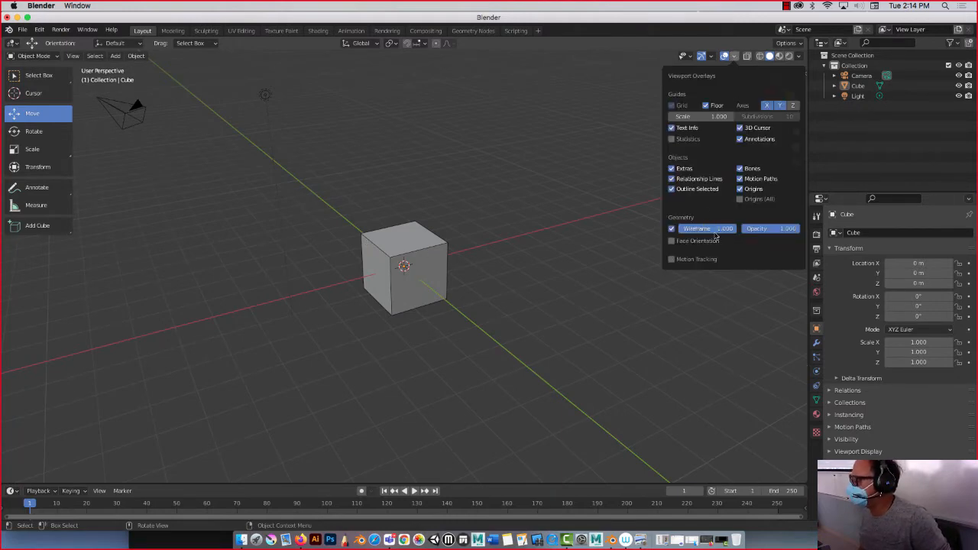
Step: Select the light and the camera in turn to identify them in the scene and inspect their properties
middle_drag(458, 170, 474, 188)
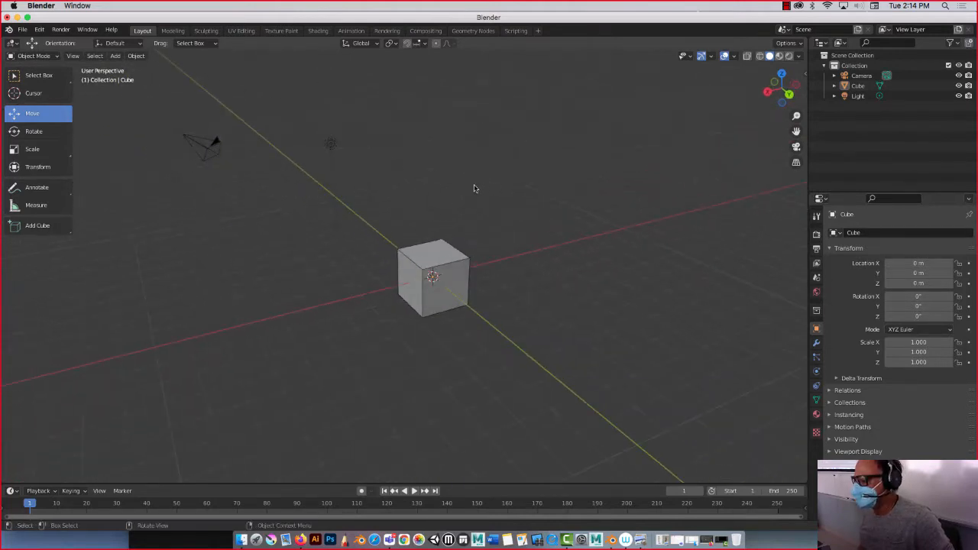
scroll(474, 188, up, 2)
click(309, 111)
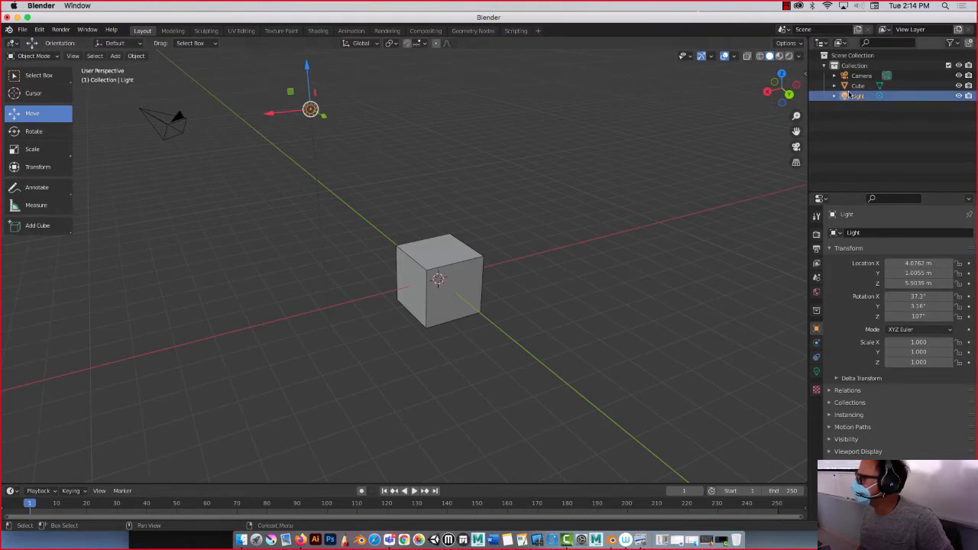
click(175, 123)
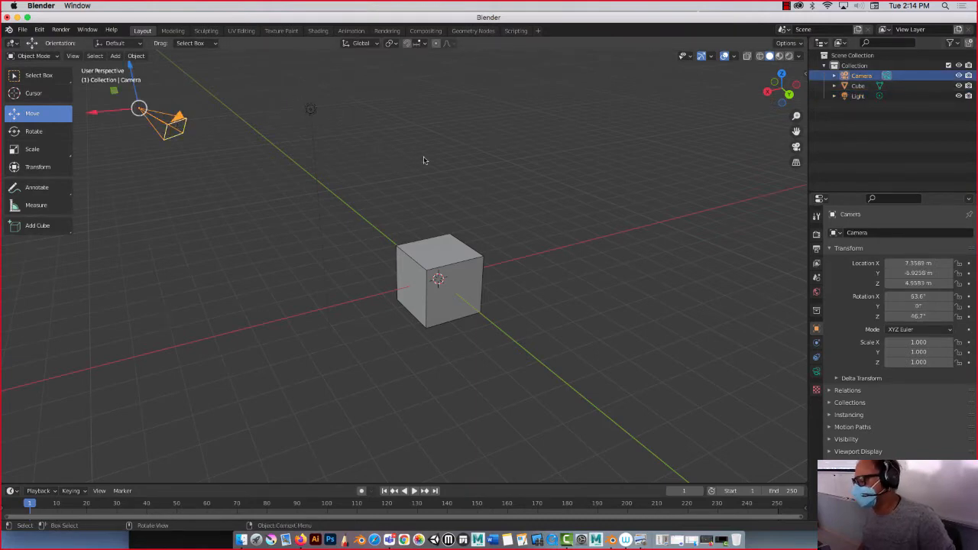
middle_drag(430, 170, 531, 208)
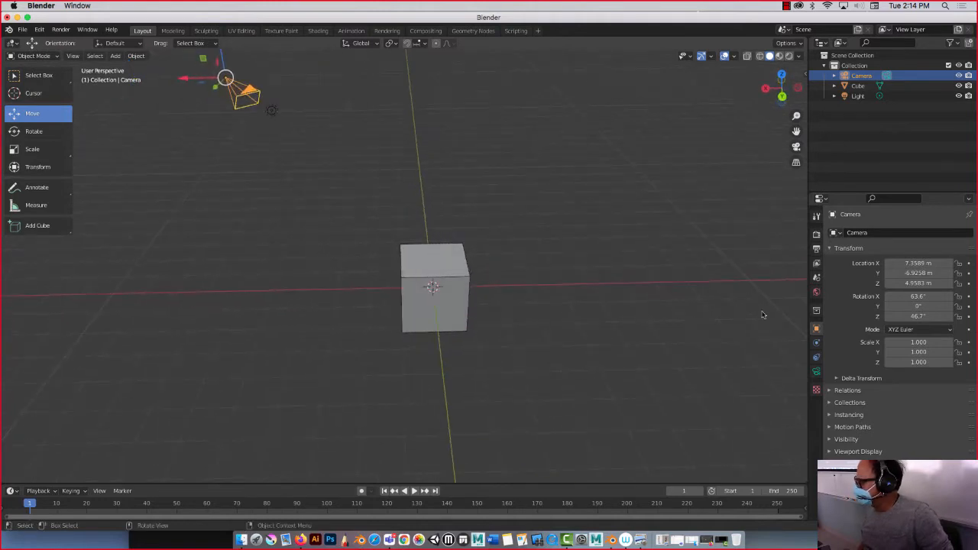
Step: Select the cube and move it up along the global Z axis to a height of about 2.84 m
click(447, 280)
mouse_move(375, 277)
middle_down()
mouse_move(404, 262)
mouse_move(387, 262)
middle_up()
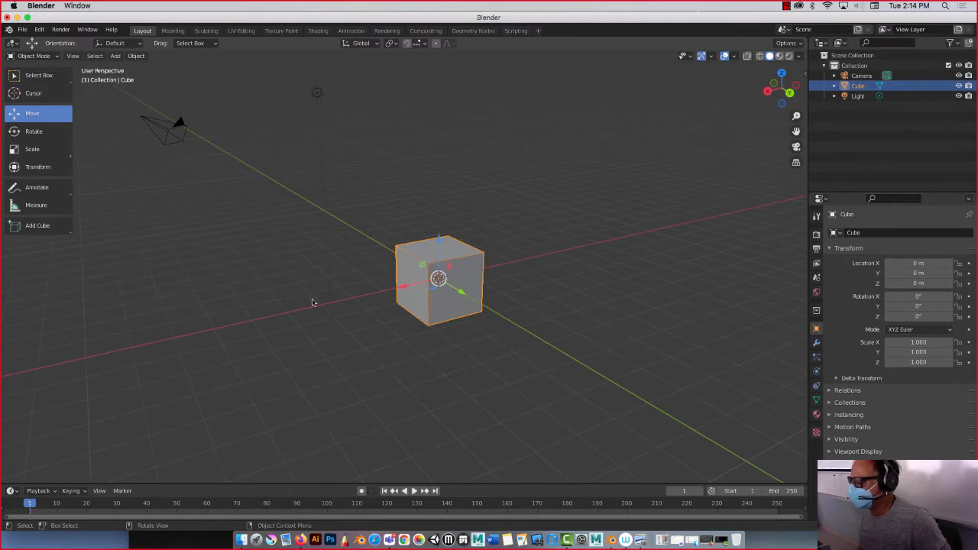
mouse_move(781, 87)
mouse_down()
mouse_move(793, 106)
mouse_move(817, 90)
mouse_move(778, 99)
mouse_move(793, 90)
mouse_move(783, 78)
mouse_move(785, 101)
mouse_move(782, 75)
mouse_up()
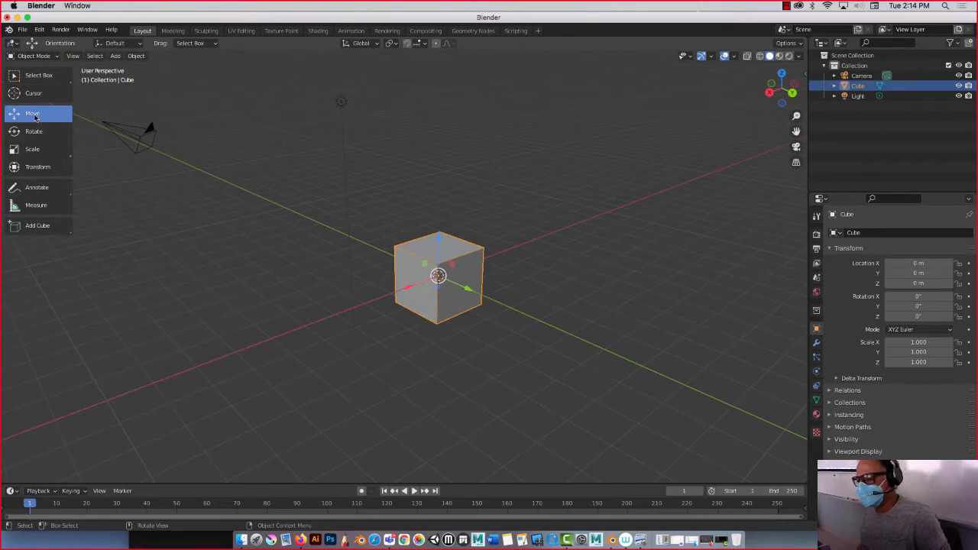
key(g)
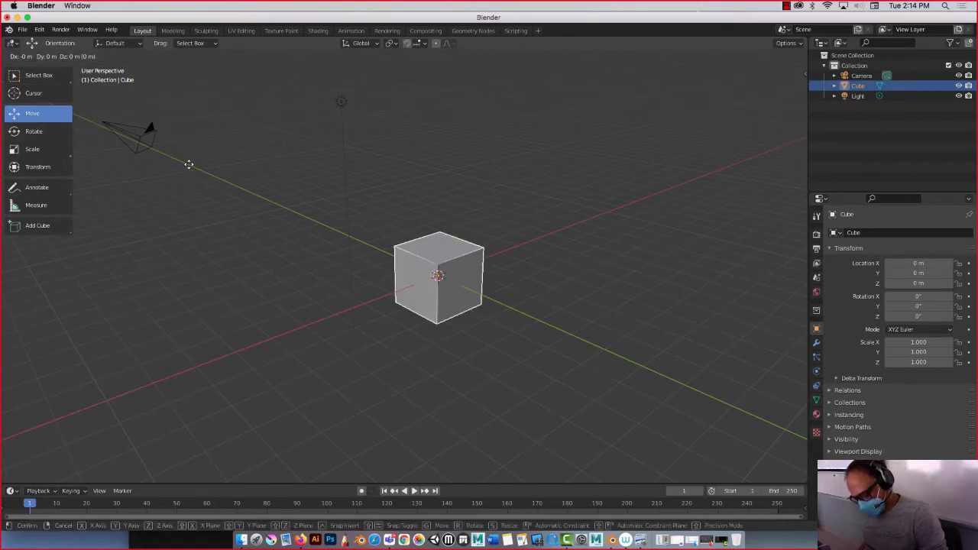
key(z)
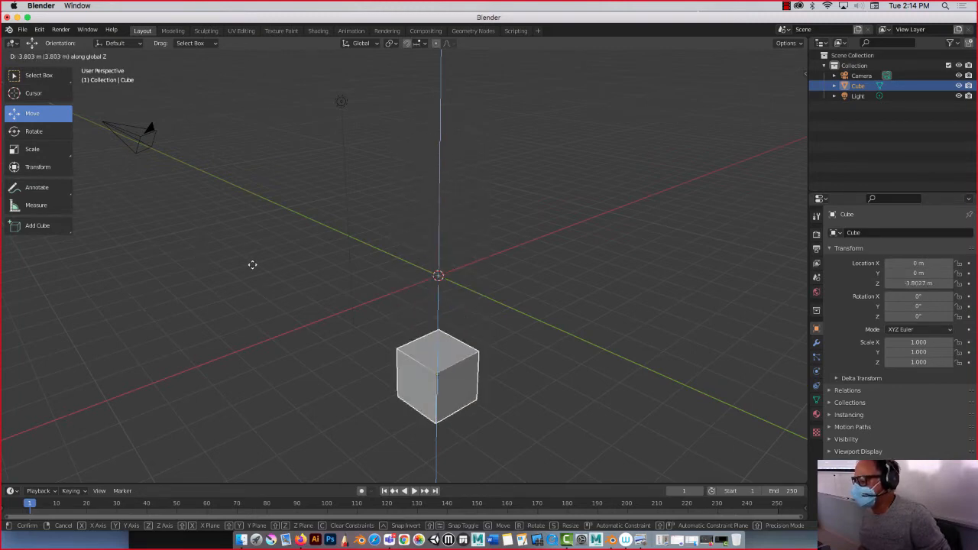
click(313, 81)
Step: Move the cube along the global Y axis to a Y location of about -0.65 m
key(g)
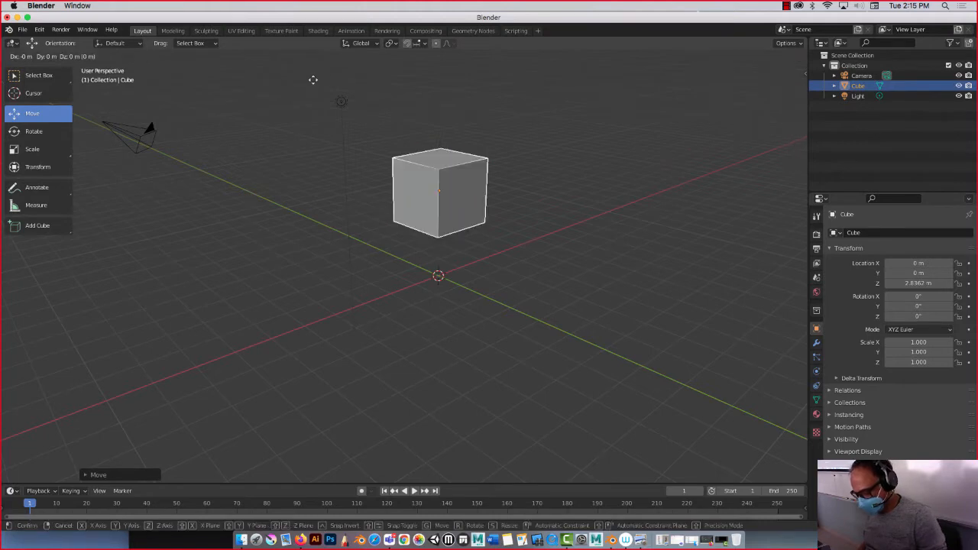
key(y)
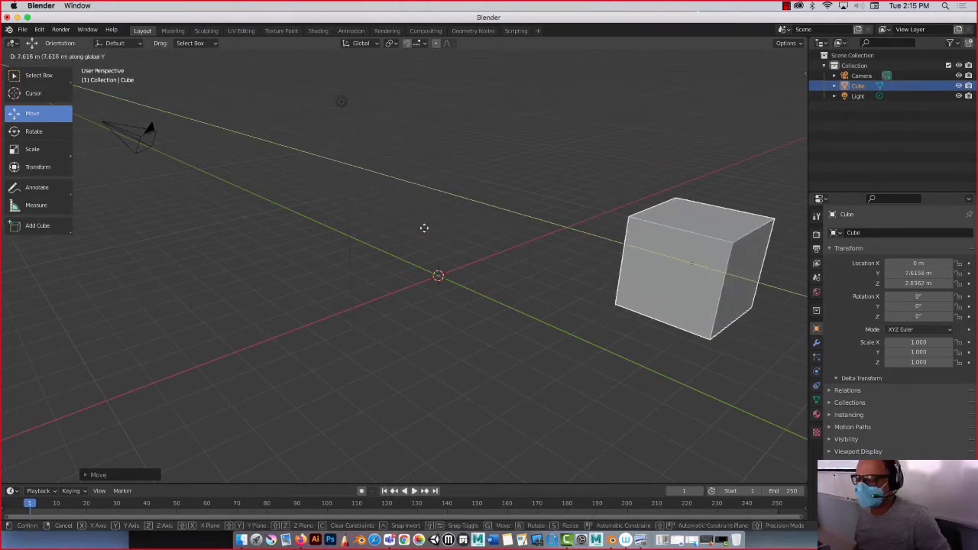
click(256, 221)
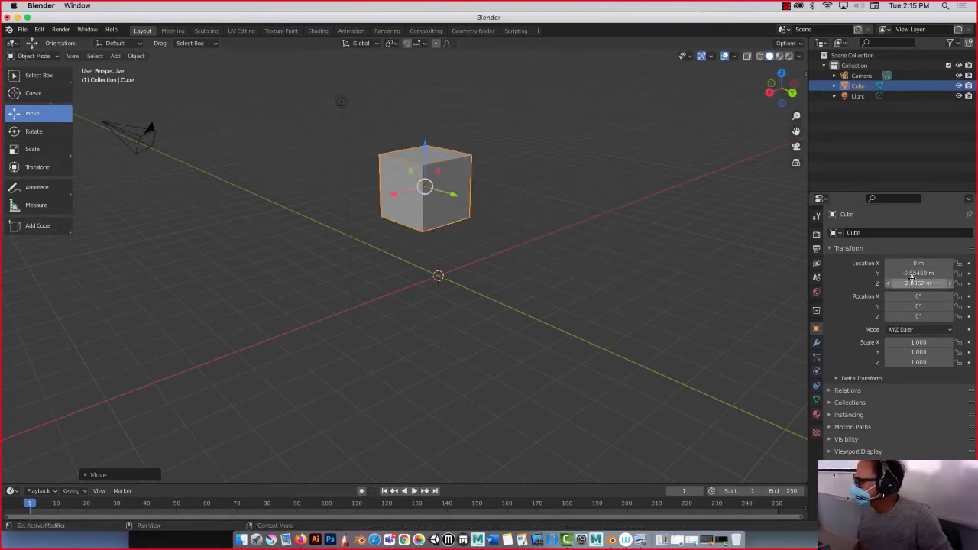
Step: Show the viewport sidebar, check the cube's item transform values, and hide the sidebar again
click(807, 74)
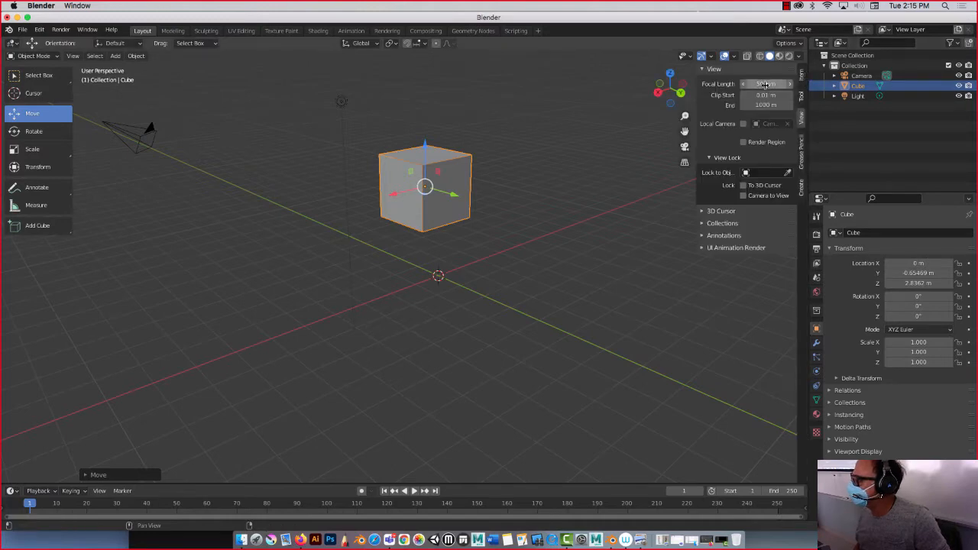
click(802, 78)
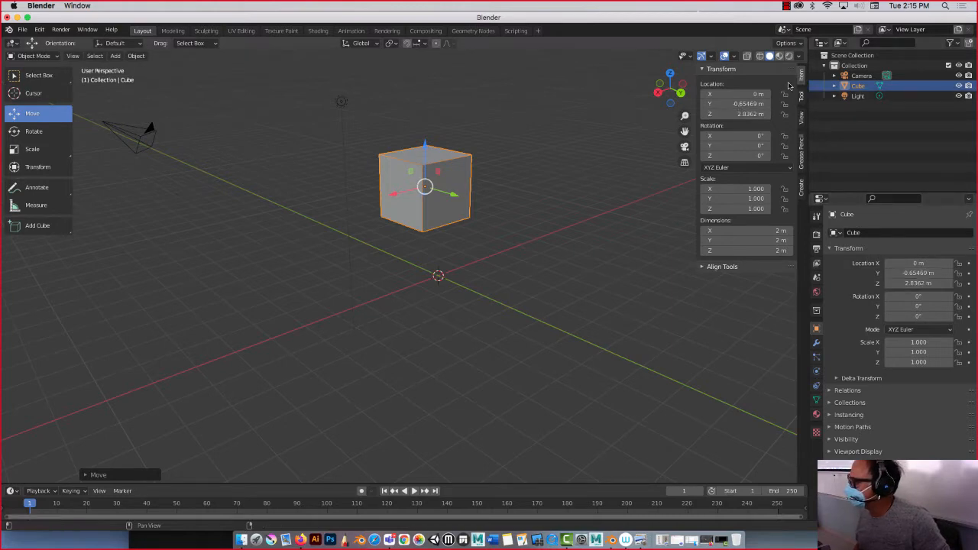
key(n)
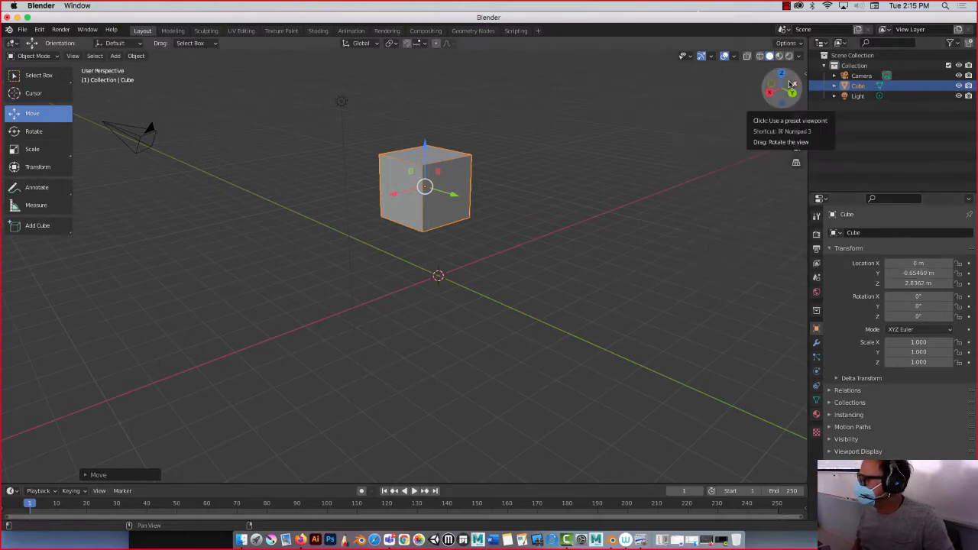
key(n)
key(n)
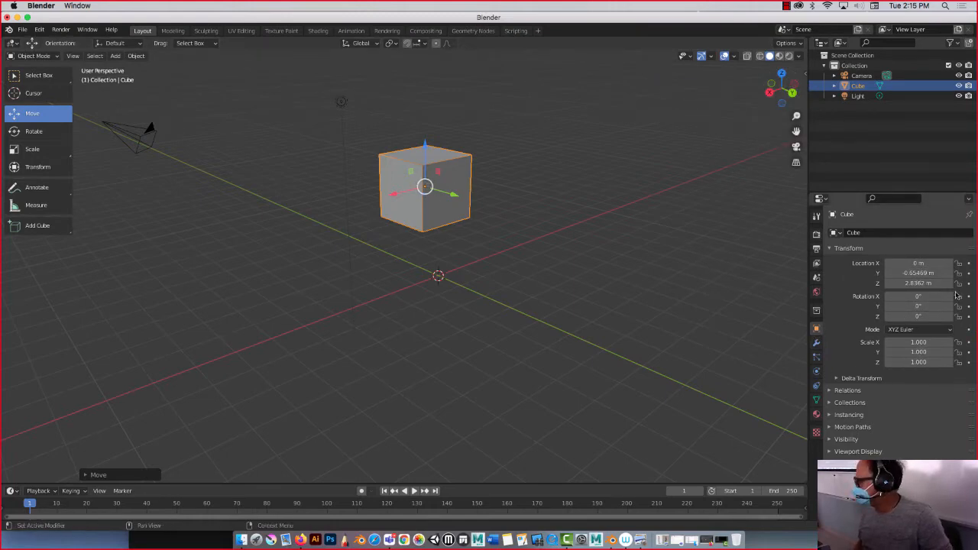
Step: Set the cube's Y and Z location values to 0 m so it sits at the world origin
click(920, 272)
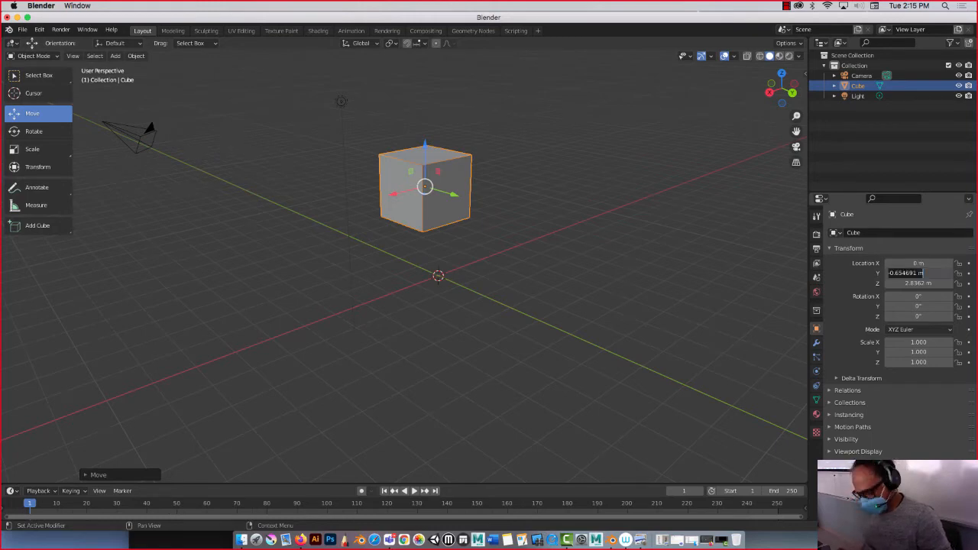
text(0)
key(Tab)
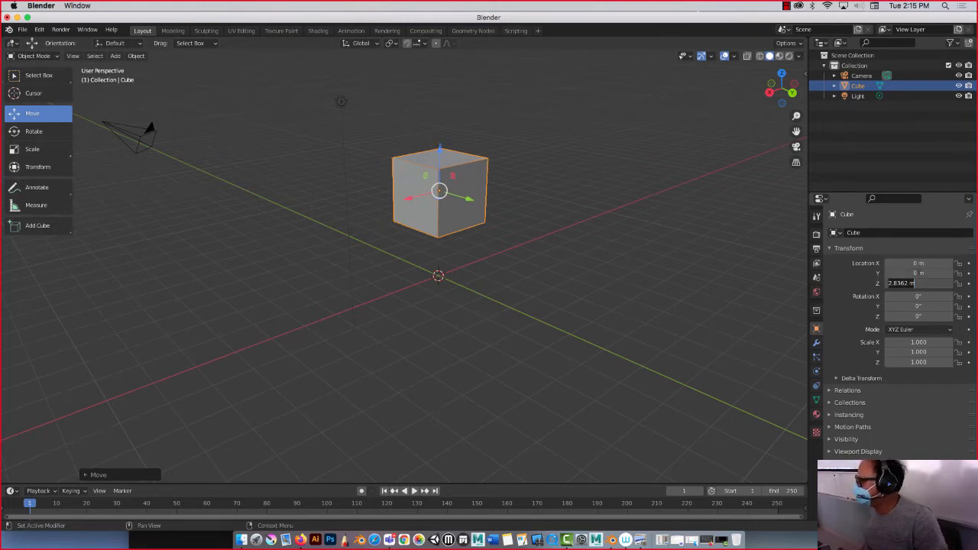
text(0)
key(Tab)
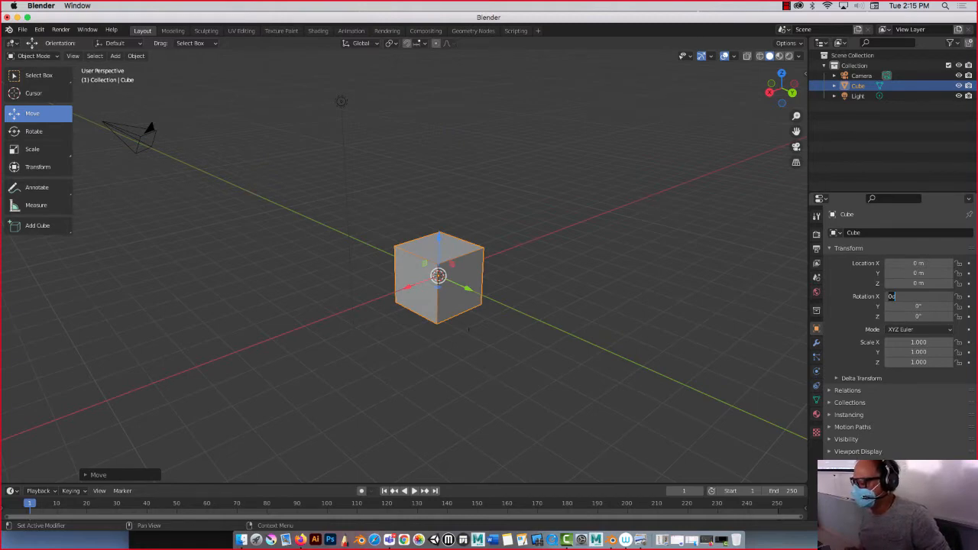
key(Return)
Step: Examine the cube in the front, right and top orthographic views
mouse_move(633, 305)
middle_down()
mouse_move(596, 251)
mouse_move(508, 295)
mouse_move(528, 345)
mouse_move(627, 323)
mouse_move(641, 303)
mouse_move(633, 305)
middle_up()
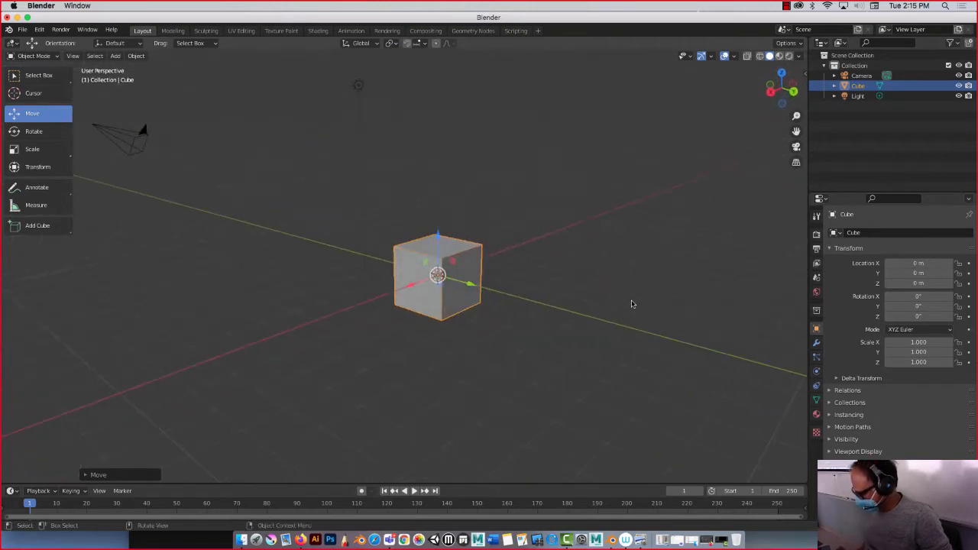
key(KP_1)
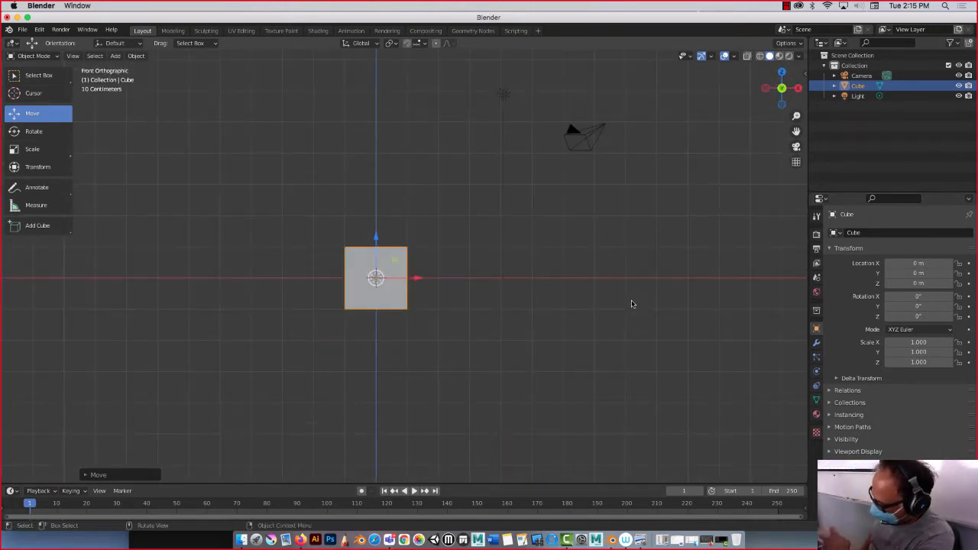
key(KP_3)
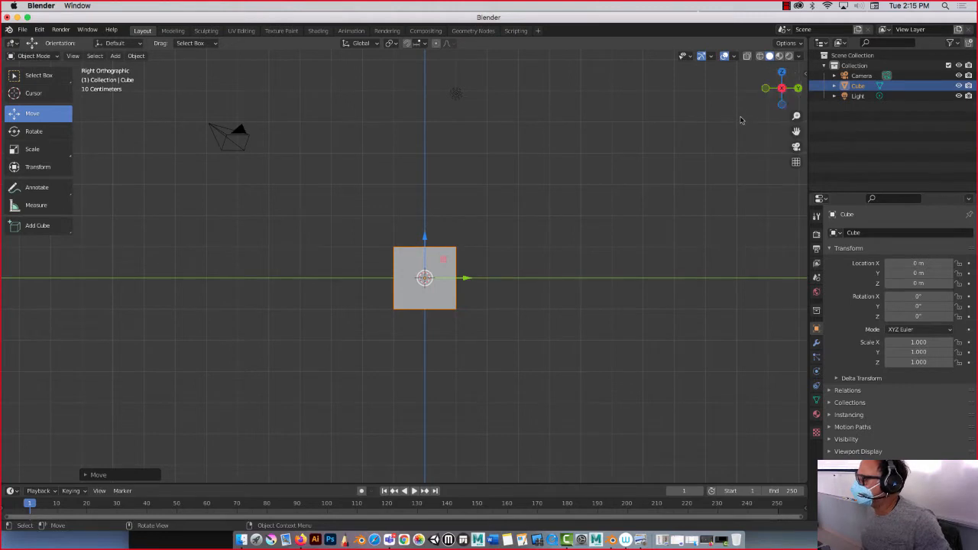
mouse_move(781, 90)
mouse_down()
mouse_move(801, 79)
mouse_move(781, 91)
mouse_up()
click(781, 92)
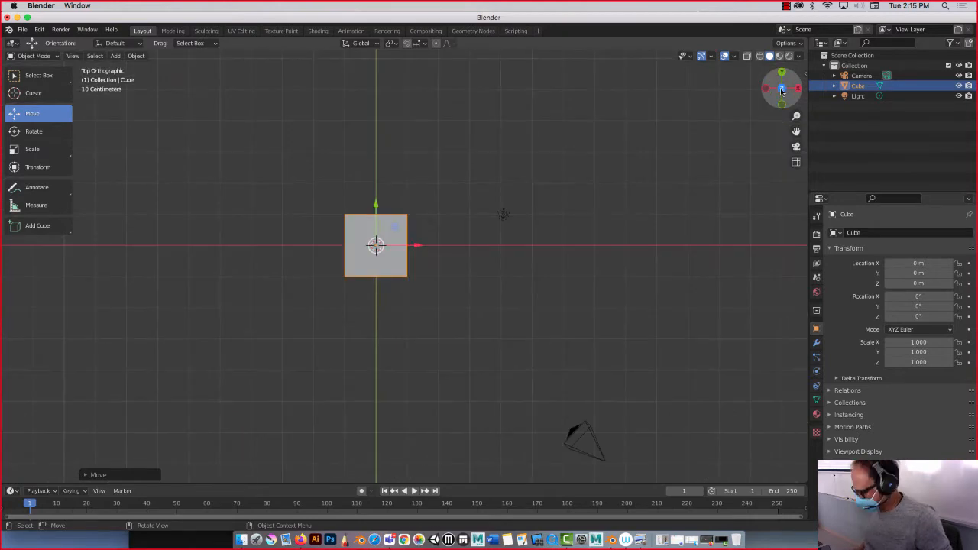
key(KP_1)
key(KP_3)
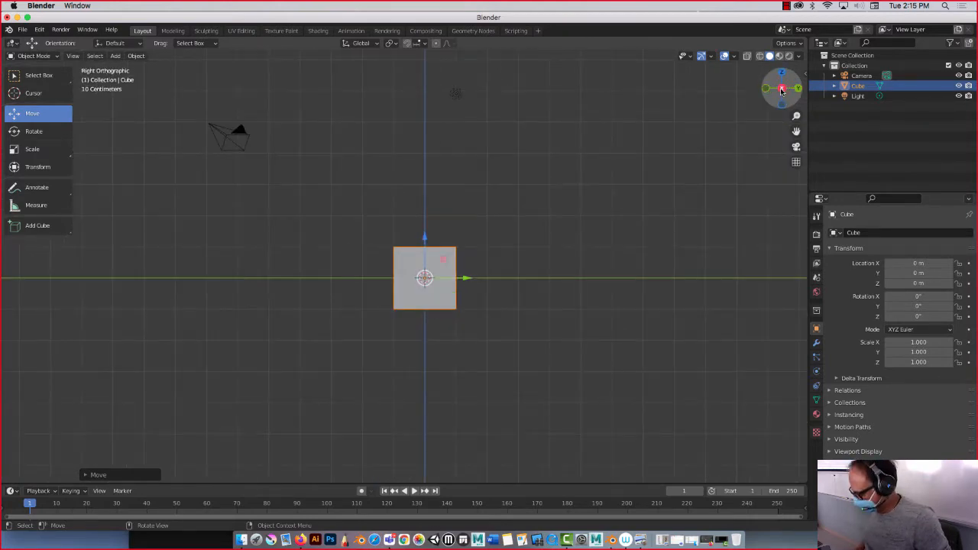
key(KP_7)
click(781, 91)
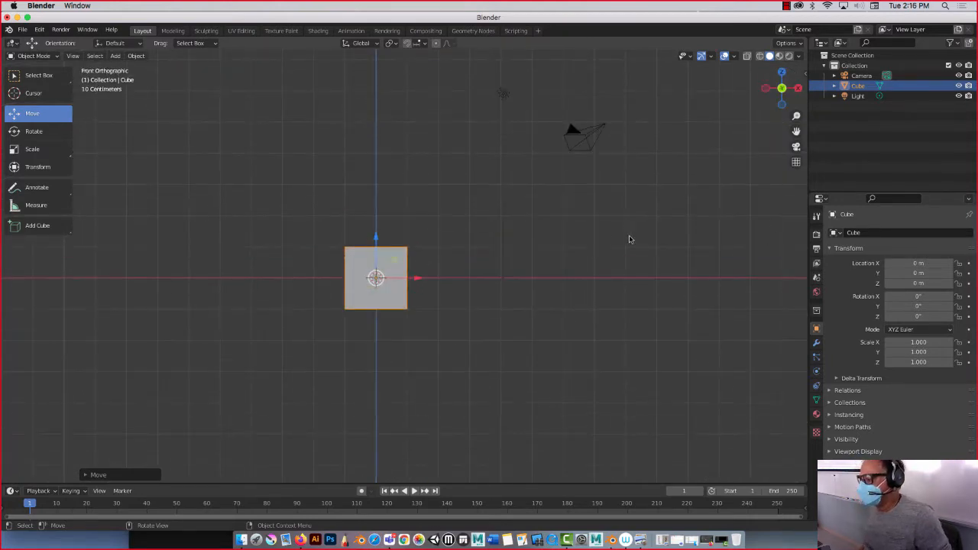
Step: Compare the front and back orthographic views of the cube, and return to an angled perspective view
middle_drag(629, 236, 500, 256)
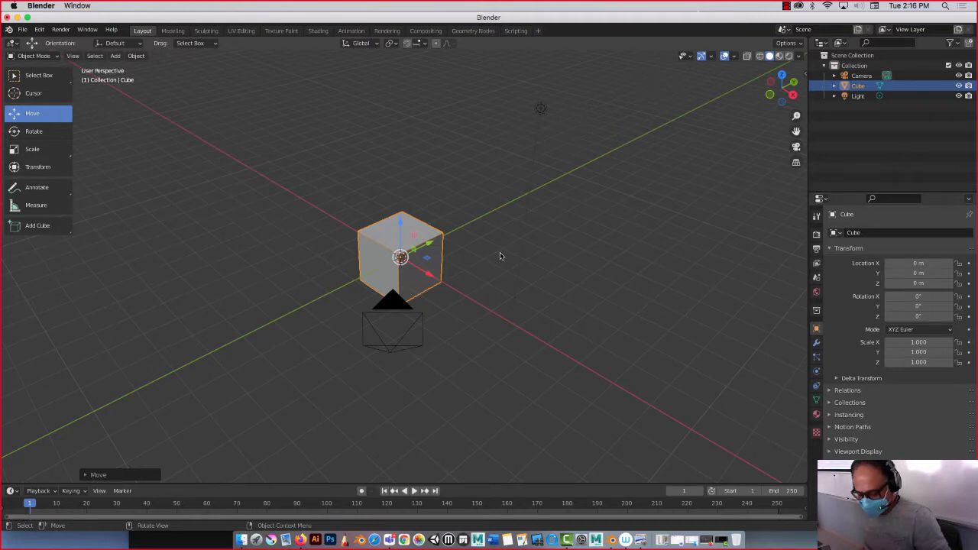
key(ctrl+KP_1)
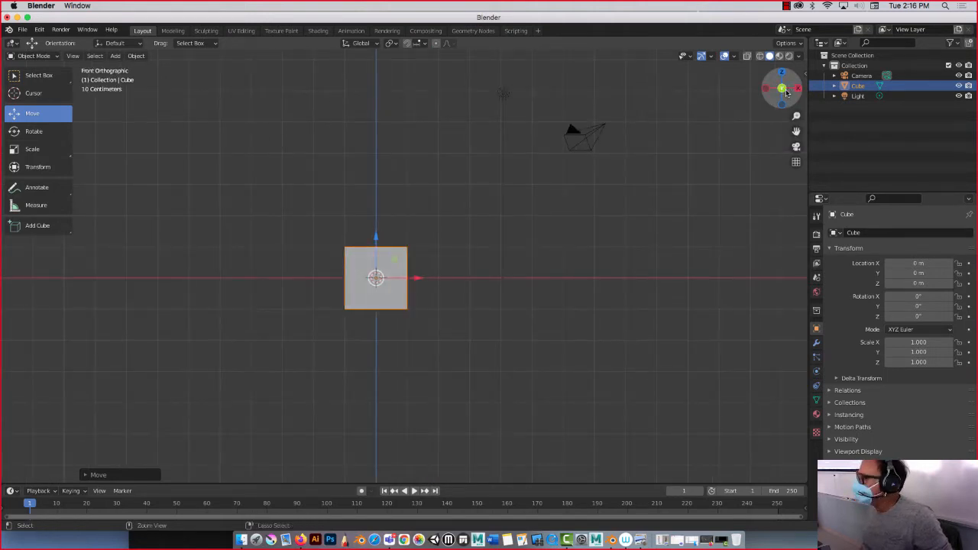
click(784, 89)
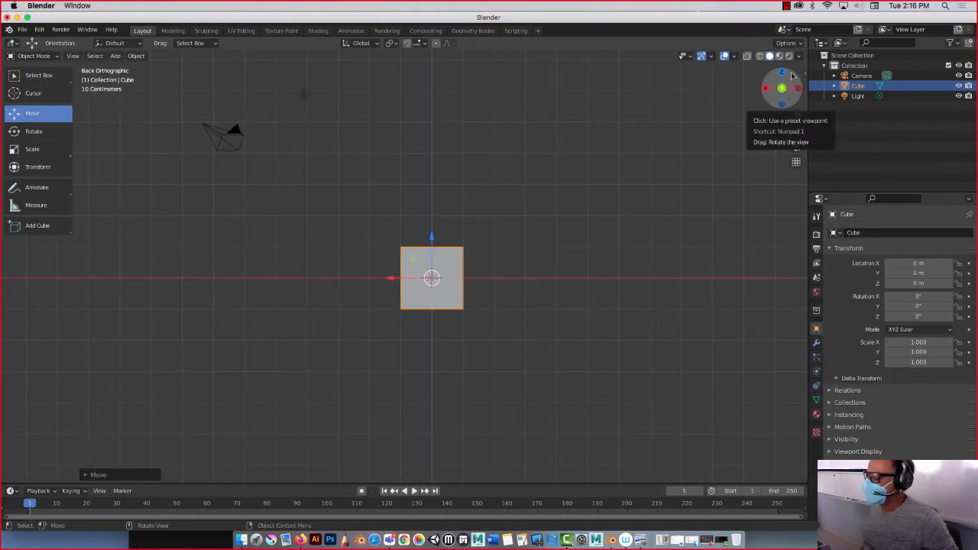
middle_drag(454, 258, 474, 290)
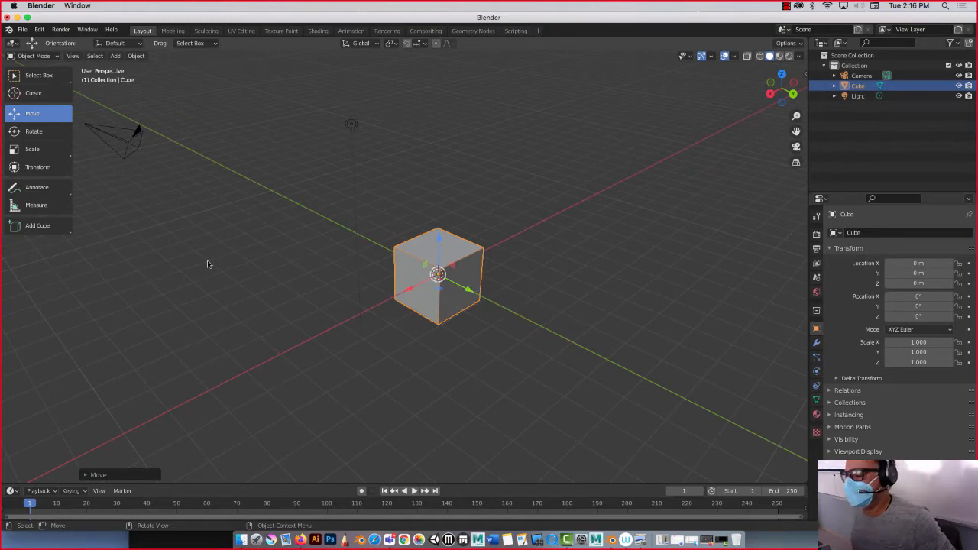
Step: Rotate the cube about the global Z axis to a Z rotation of about -57.7°
click(34, 131)
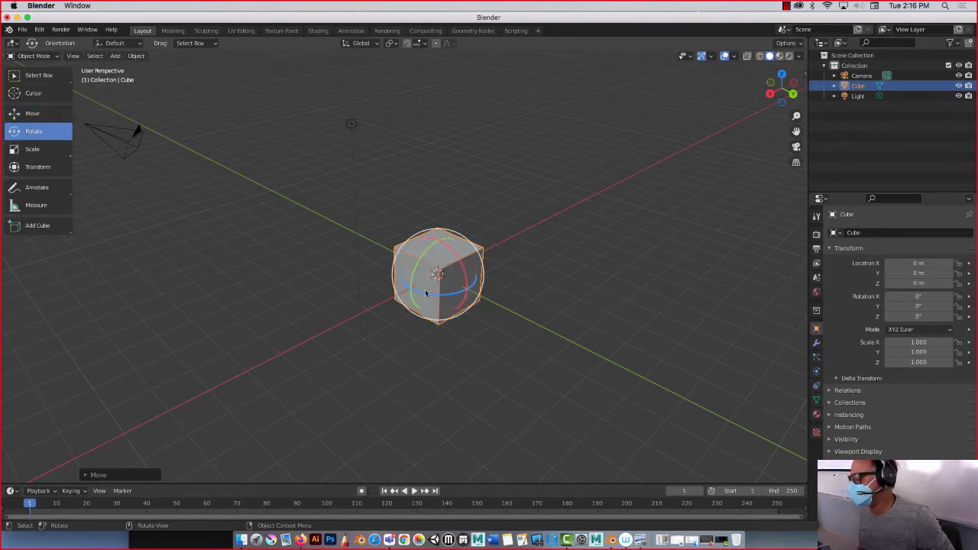
drag(426, 293, 395, 279)
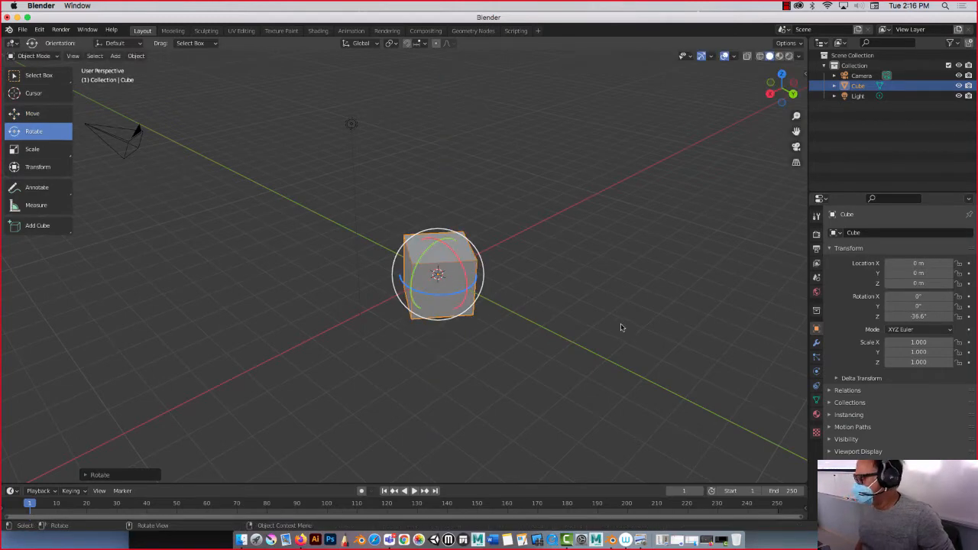
drag(470, 288, 772, 328)
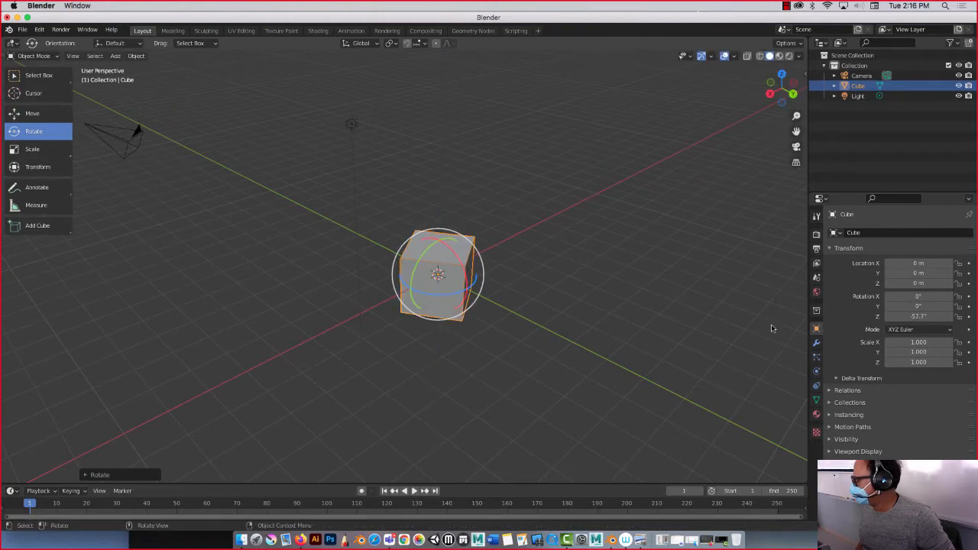
Step: Set the cube's Z rotation to exactly 45°, followed by 15°
click(917, 315)
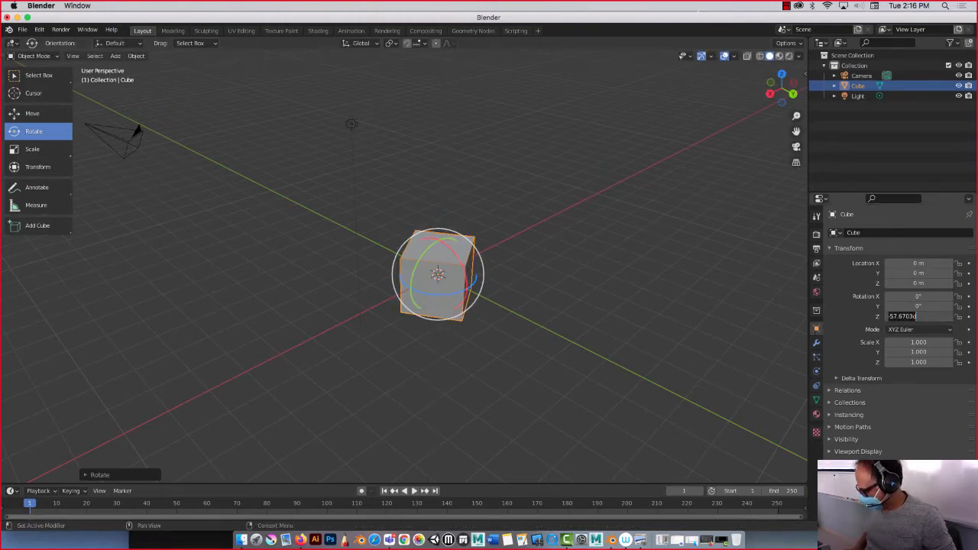
text(45)
key(Return)
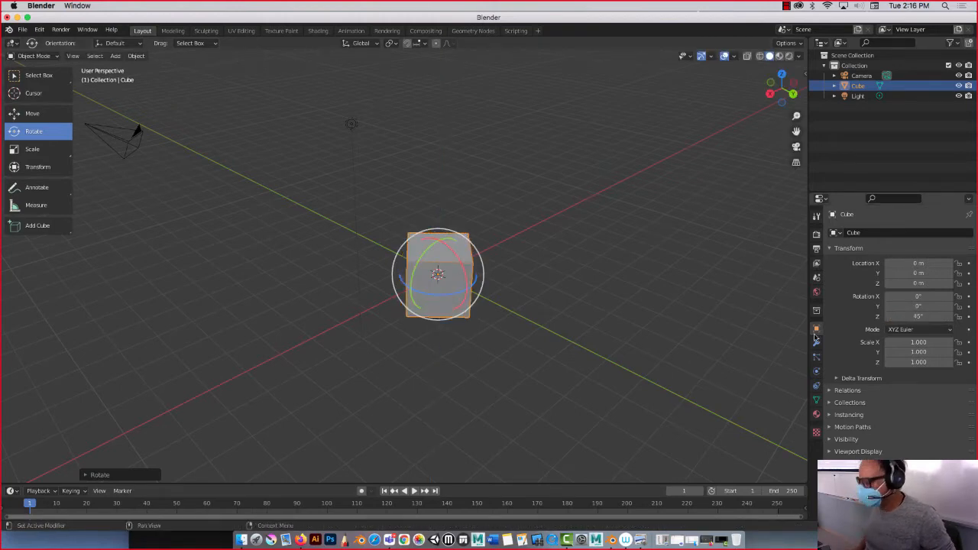
click(927, 317)
text(15)
key(Return)
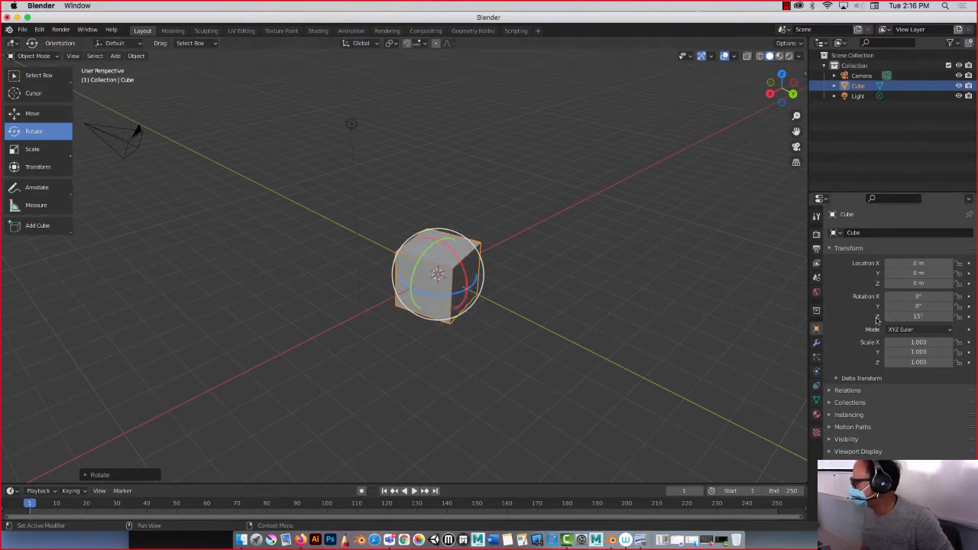
Step: Set the cube's Z rotation to 0°, then rotate it freely to about -29.5° X, 17.7° Y and -9.7° Z
click(932, 319)
text(0)
key(Return)
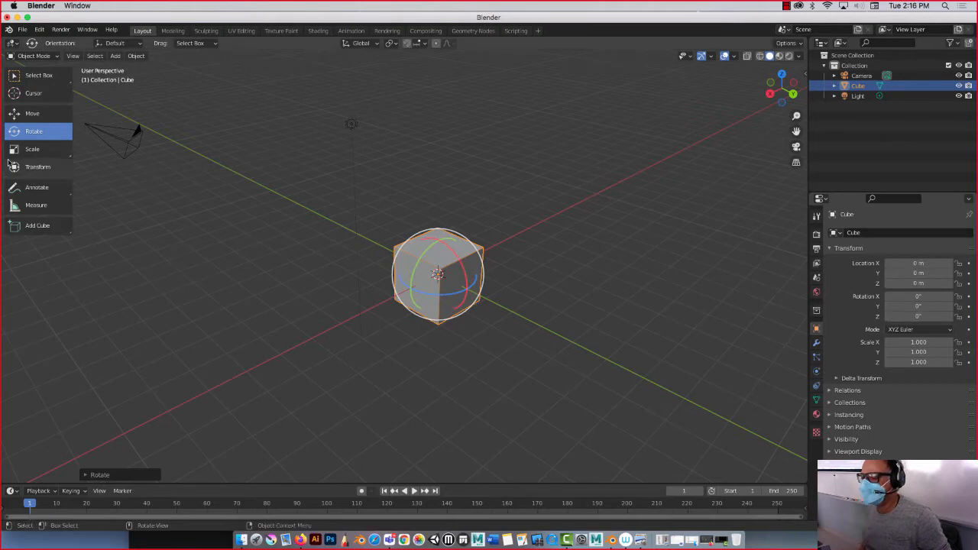
drag(416, 260, 535, 296)
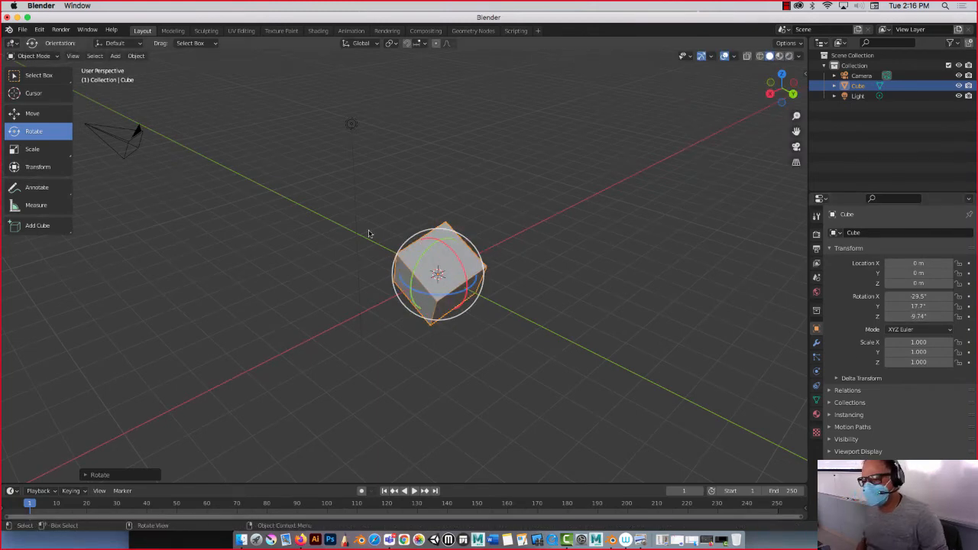
Step: Set the cube's X, Y and Z rotation values all to 0°
click(915, 296)
text(0)
key(Tab)
text(0)
key(Tab)
text(0)
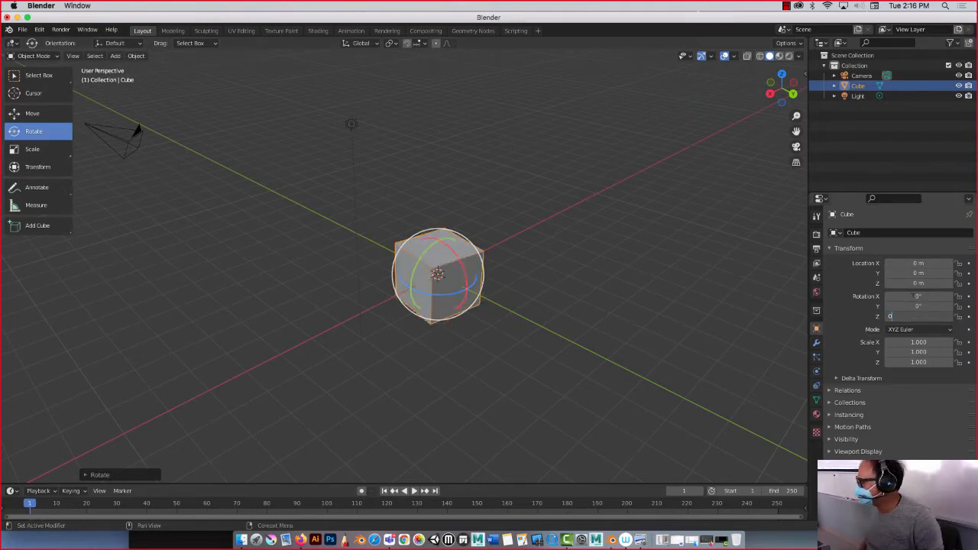
key(Tab)
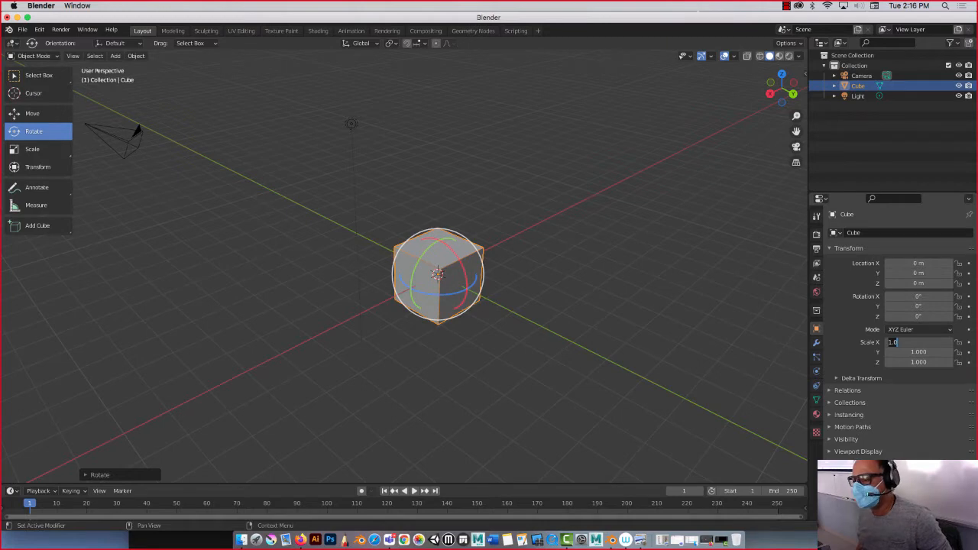
key(Return)
Step: Scale the cube into a plank, about 5.38 in X and 0.17 in Z, and move it to about -2.91 m in Y
click(32, 150)
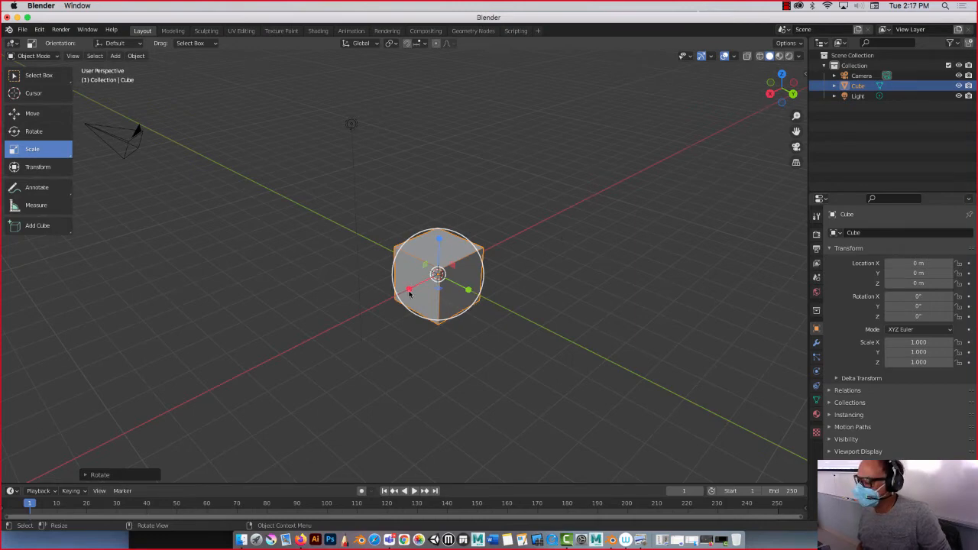
drag(397, 296, 256, 349)
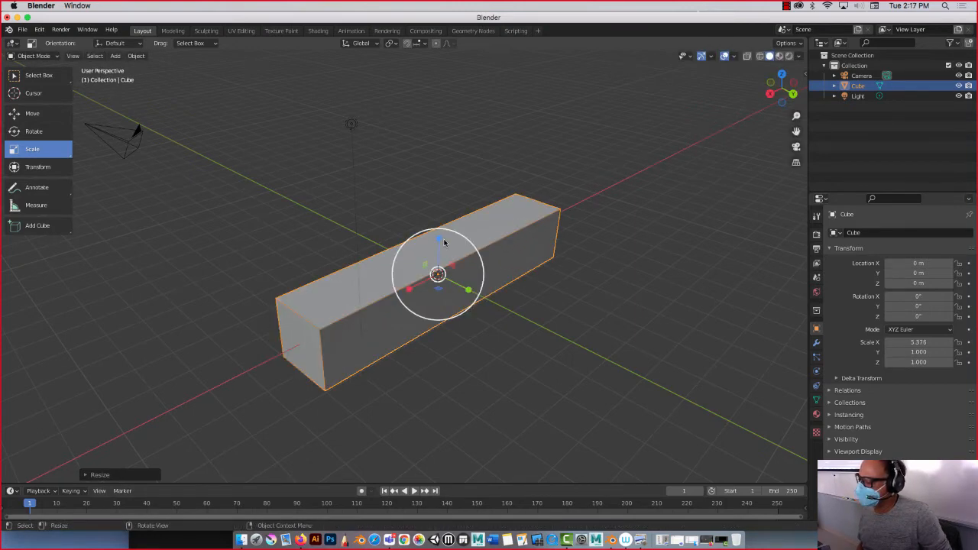
drag(439, 239, 436, 268)
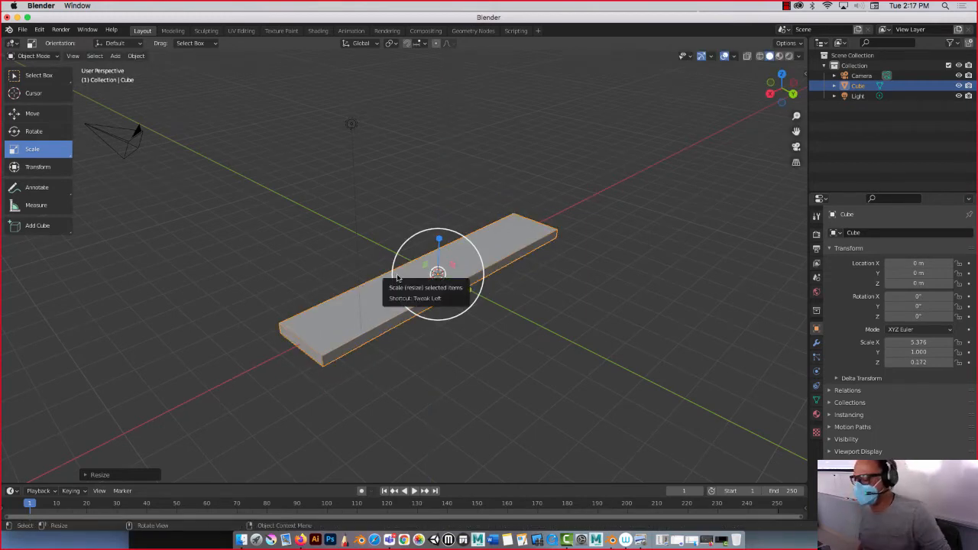
click(29, 113)
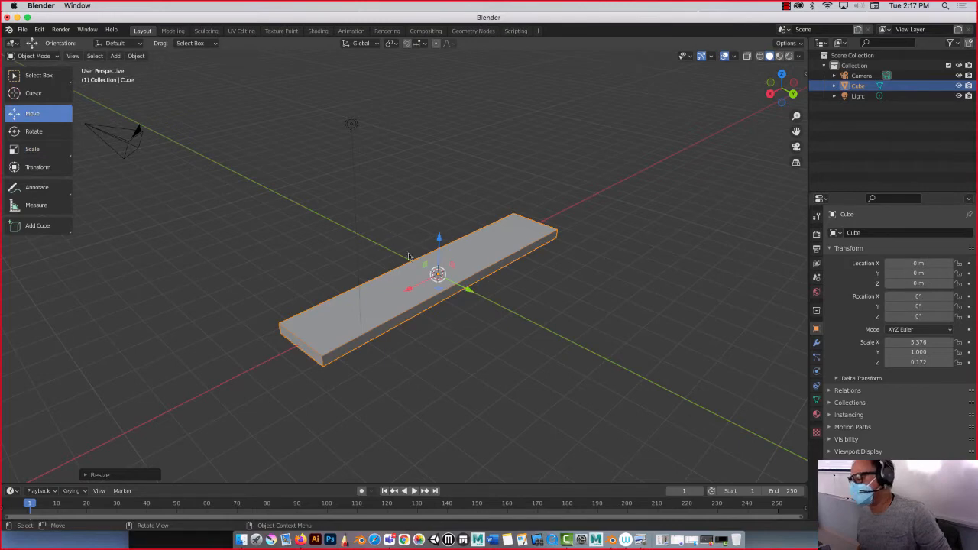
drag(466, 288, 397, 257)
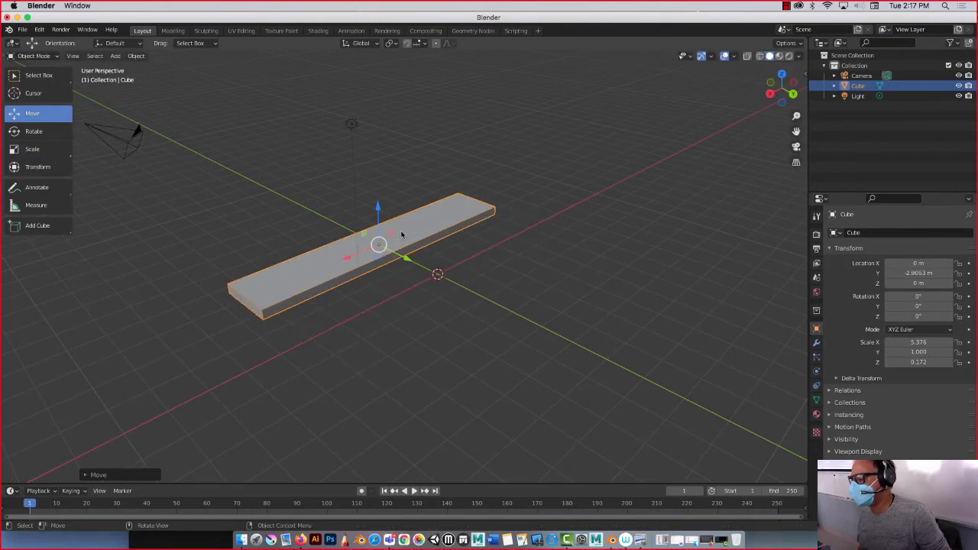
Step: Duplicate the plank and place the copy beside the original along the global Y axis at about -0.81 m
right_click(401, 235)
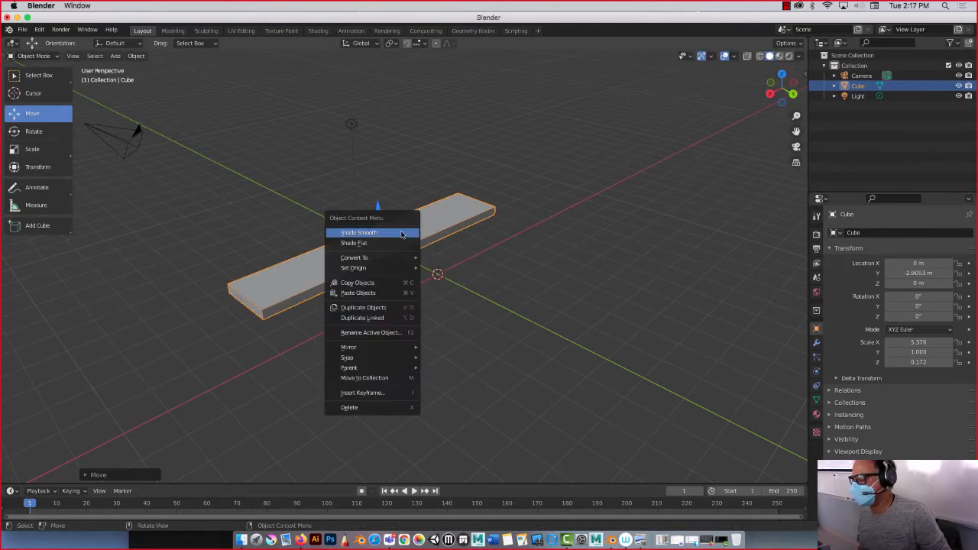
click(380, 308)
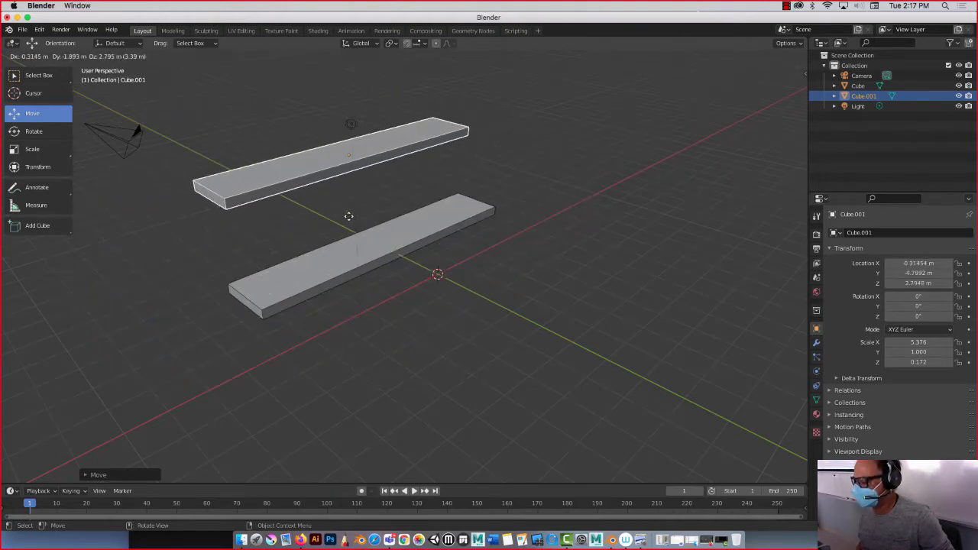
key(y)
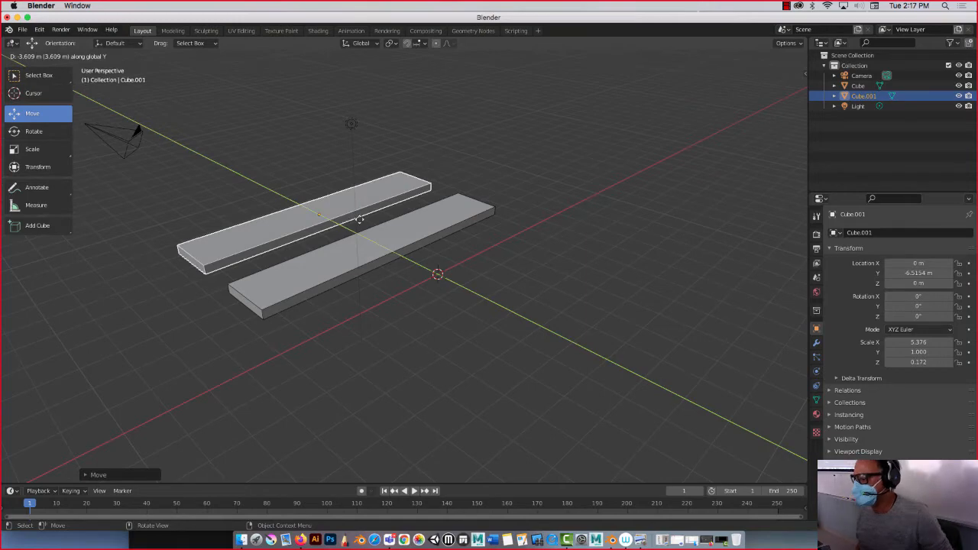
click(445, 291)
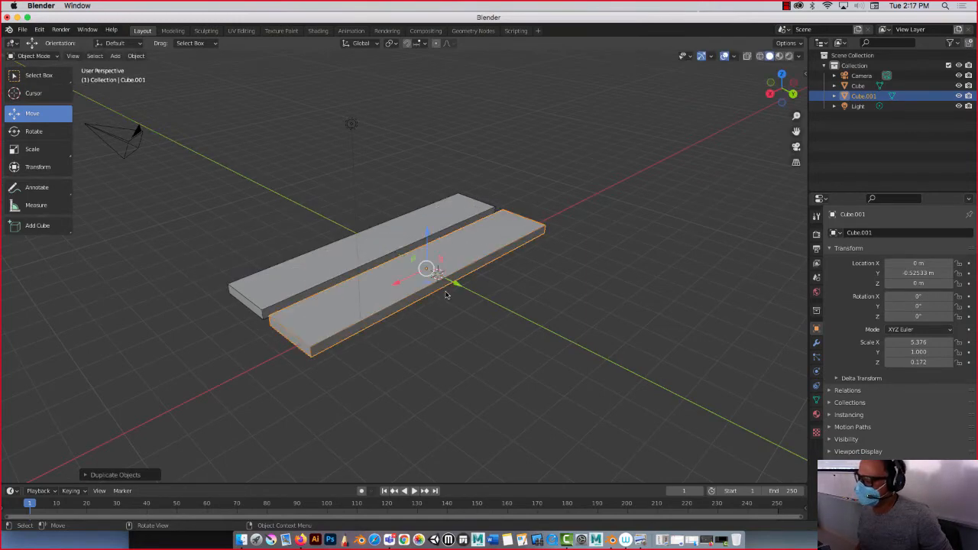
drag(453, 282, 447, 281)
Step: Duplicate the second plank and place the new copy along the global Y axis at about 1.35 m
key(shift+d)
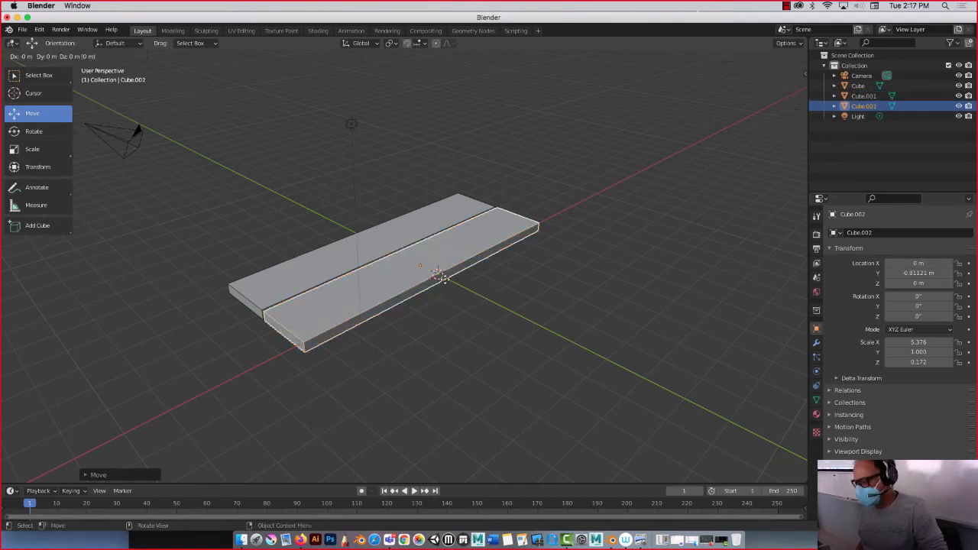
key(y)
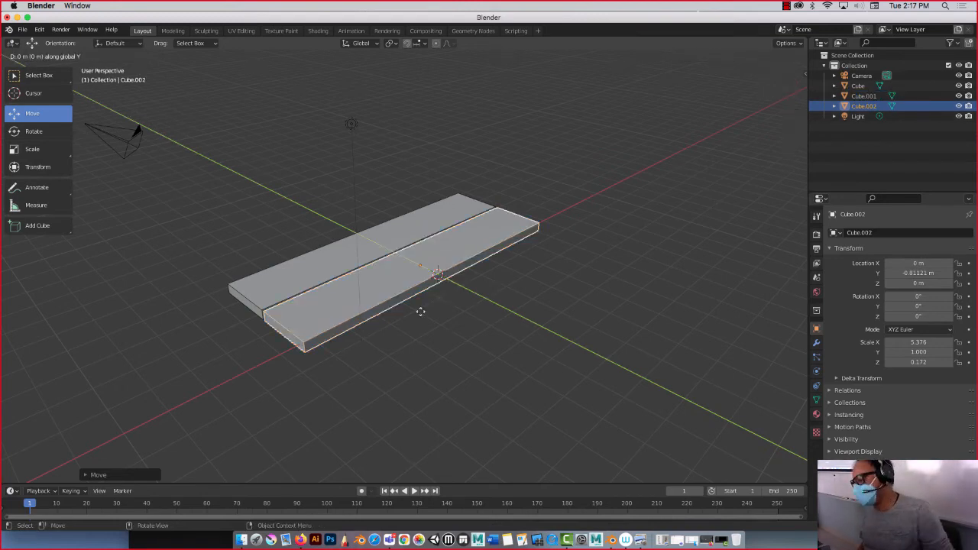
click(373, 113)
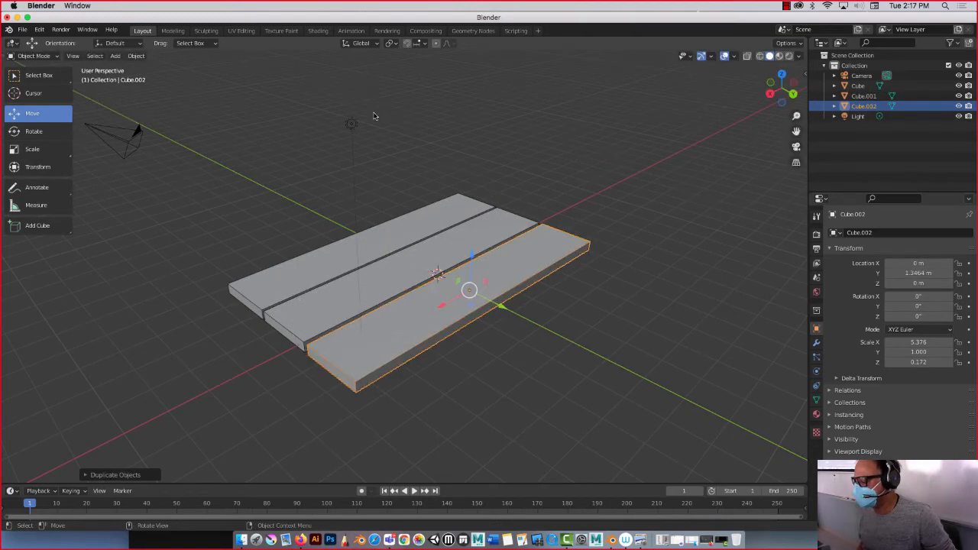
middle_drag(171, 181, 300, 161)
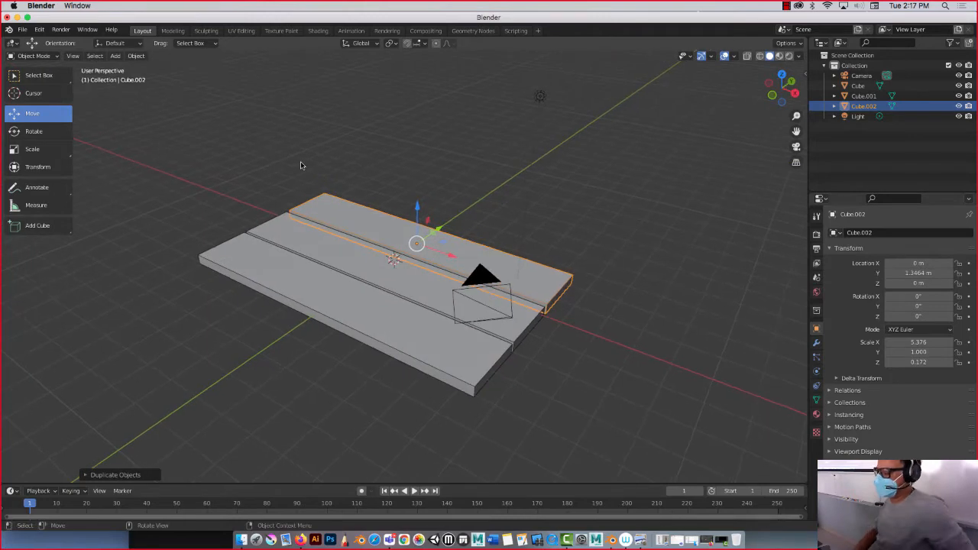
click(300, 161)
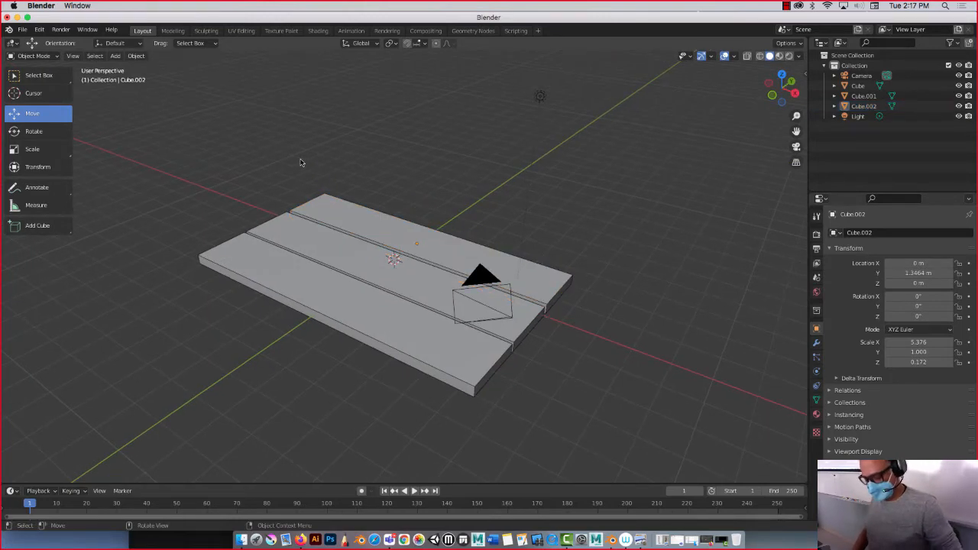
click(324, 211)
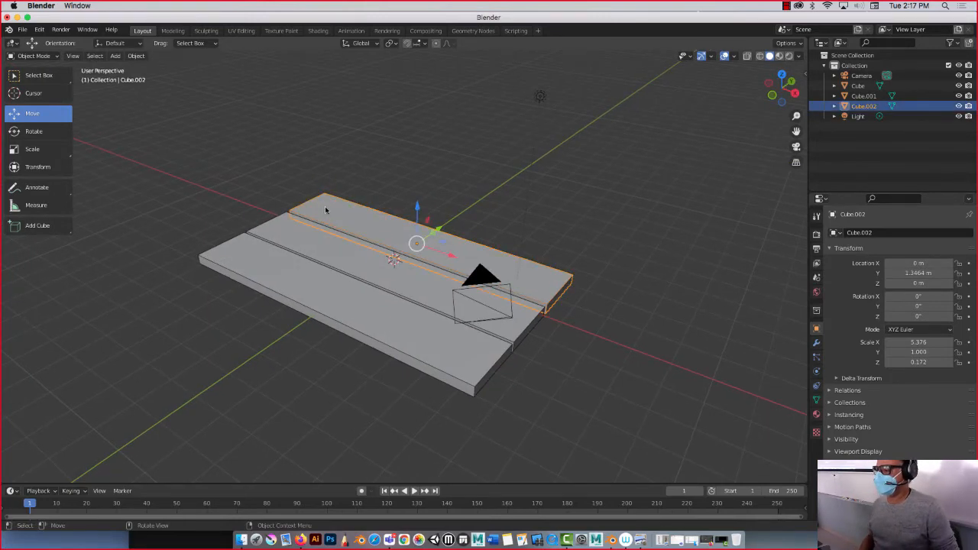
right_click(325, 210)
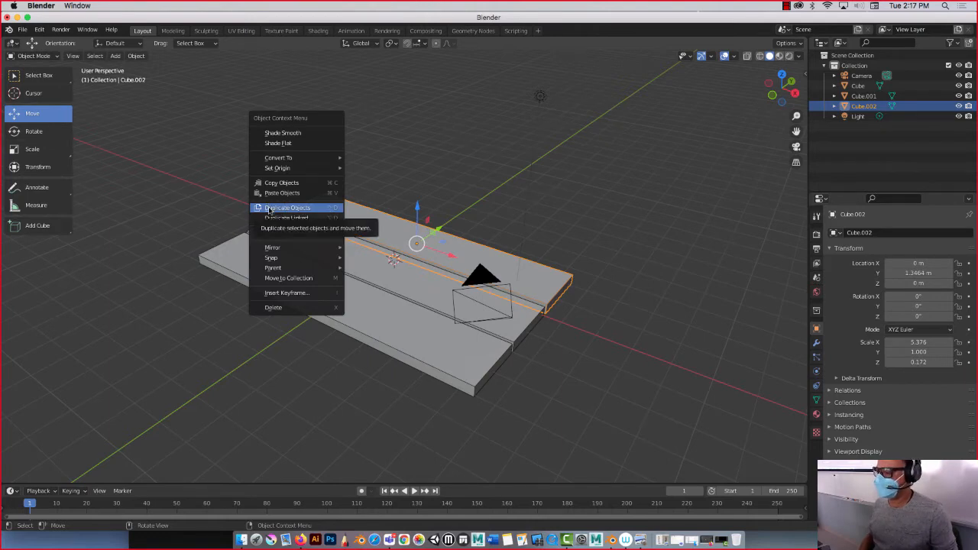
click(186, 178)
middle_drag(460, 221, 308, 185)
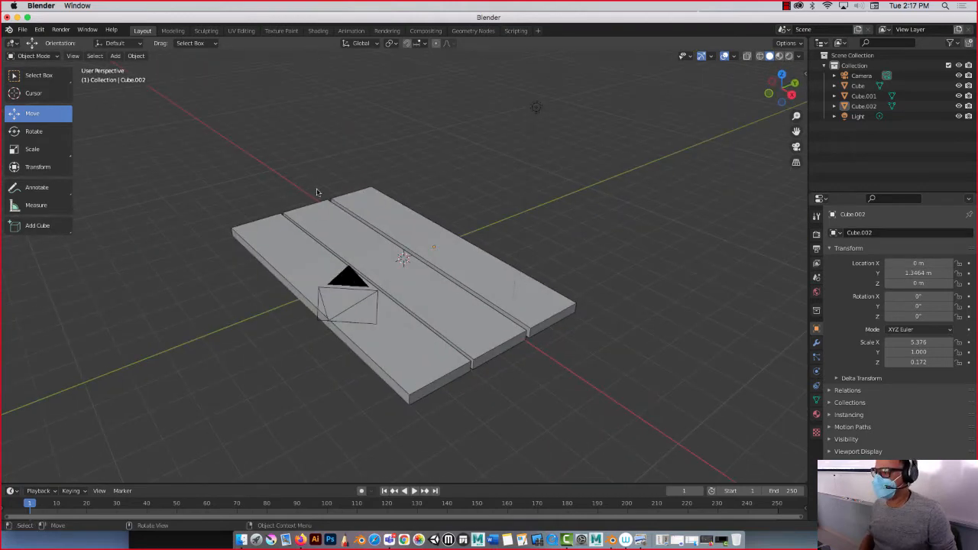
Step: Rename the third plank, Cube.002, as Base Floor in the scene's object list
click(361, 207)
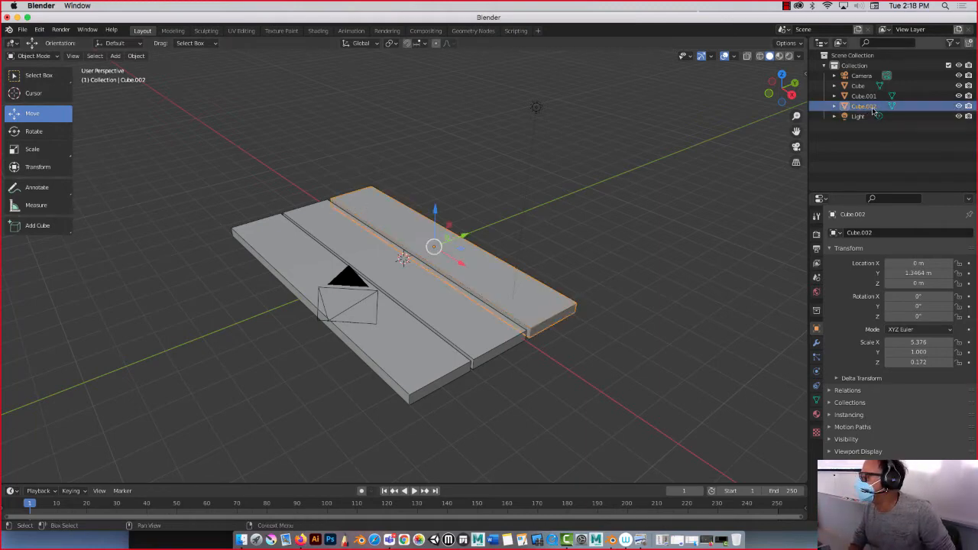
click(859, 85)
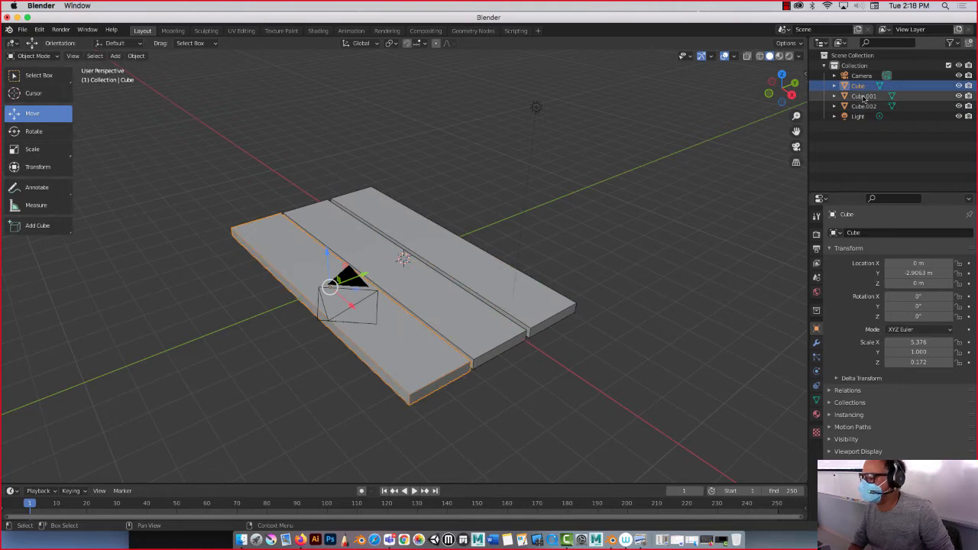
click(864, 96)
click(868, 106)
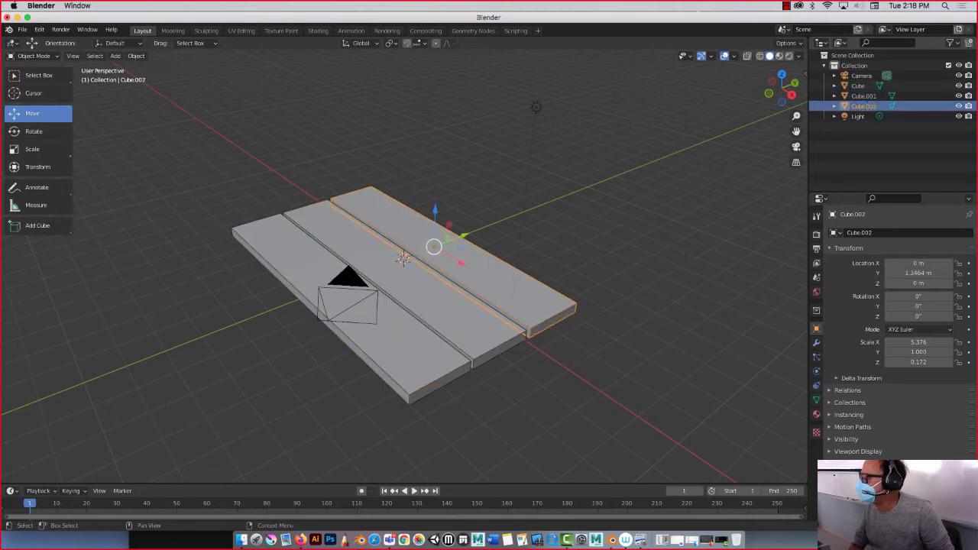
double_click(864, 106)
text(Base Flo)
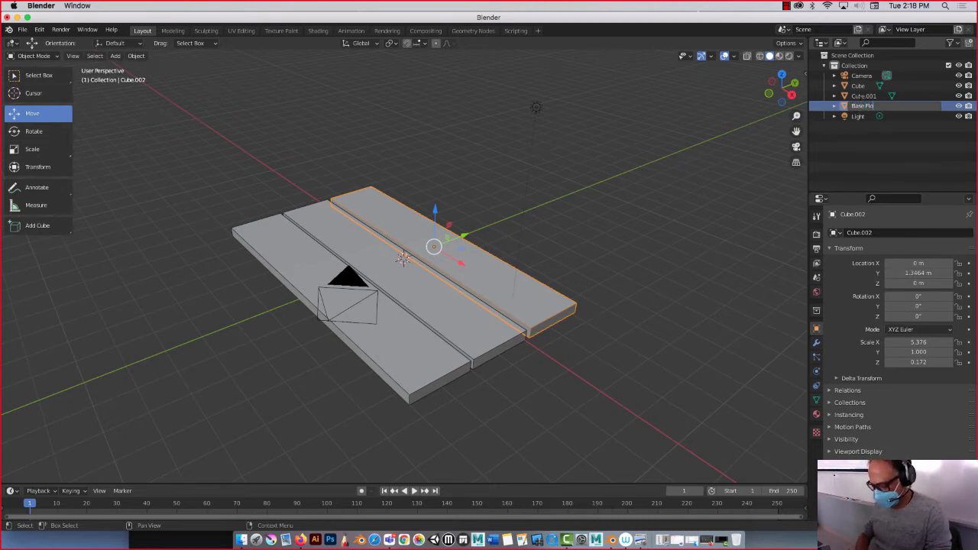
text(or)
key(Return)
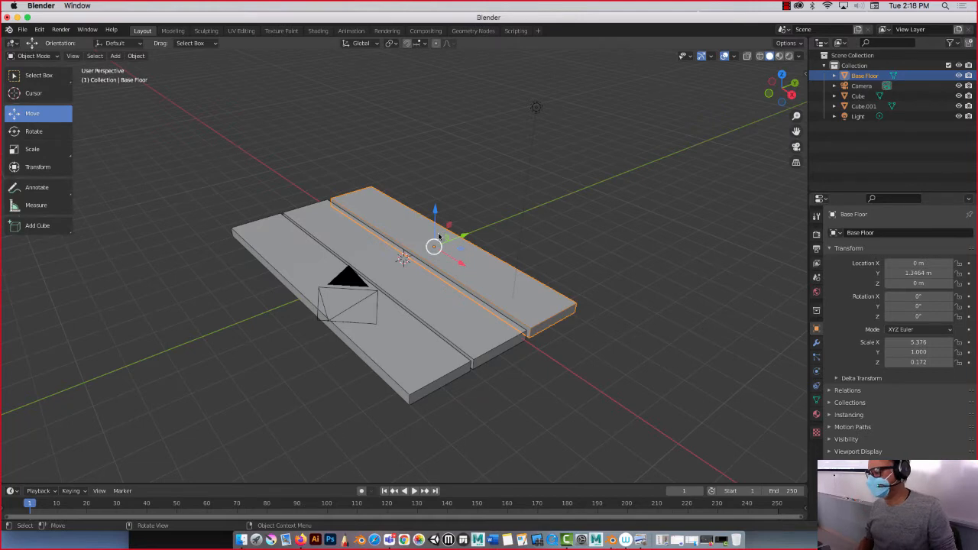
Step: Switch the Base Floor plank to Edit Mode, back to Object Mode, and into Edit Mode again
middle_drag(439, 237, 287, 247)
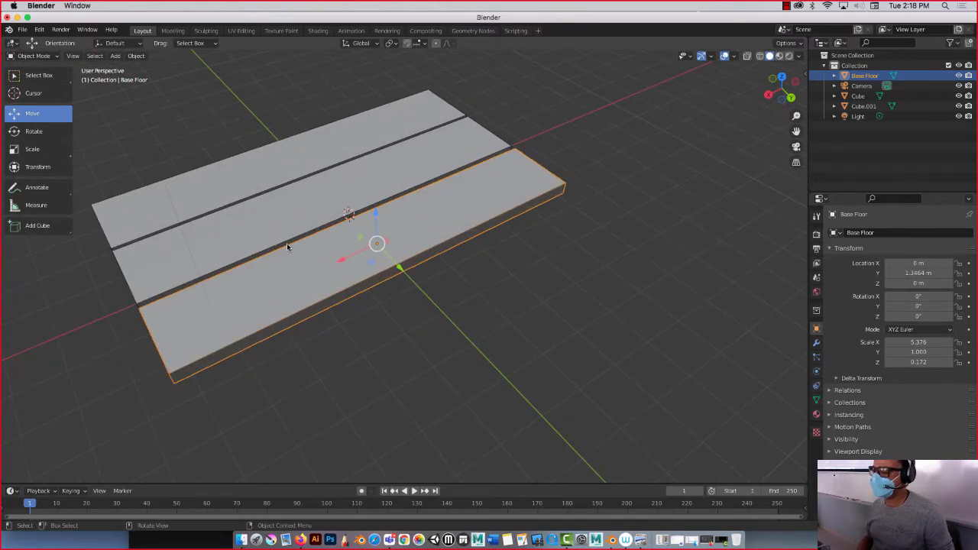
click(58, 57)
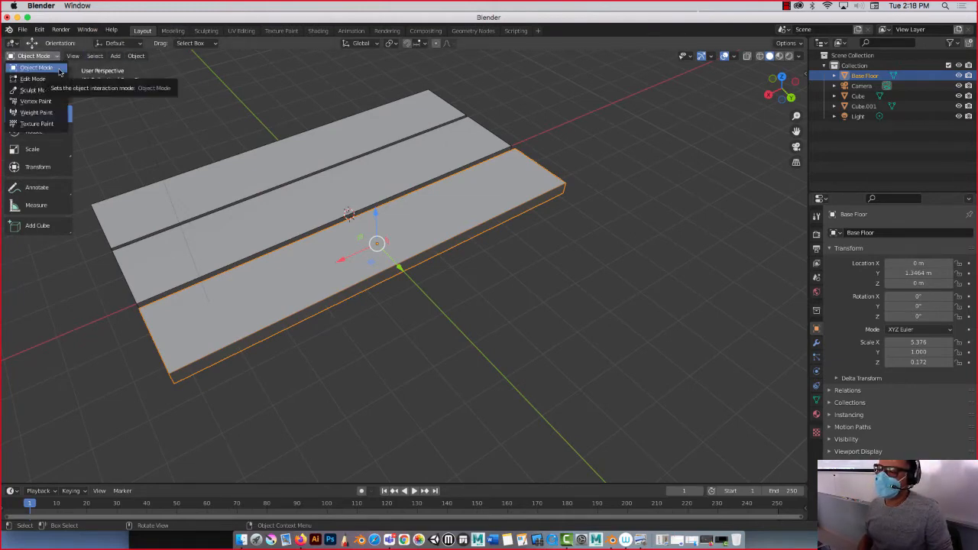
click(54, 79)
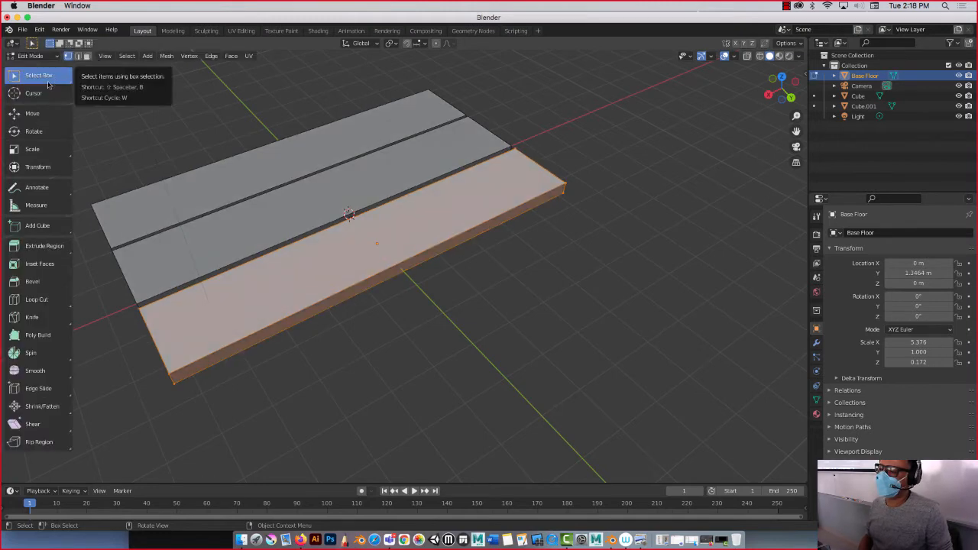
click(55, 56)
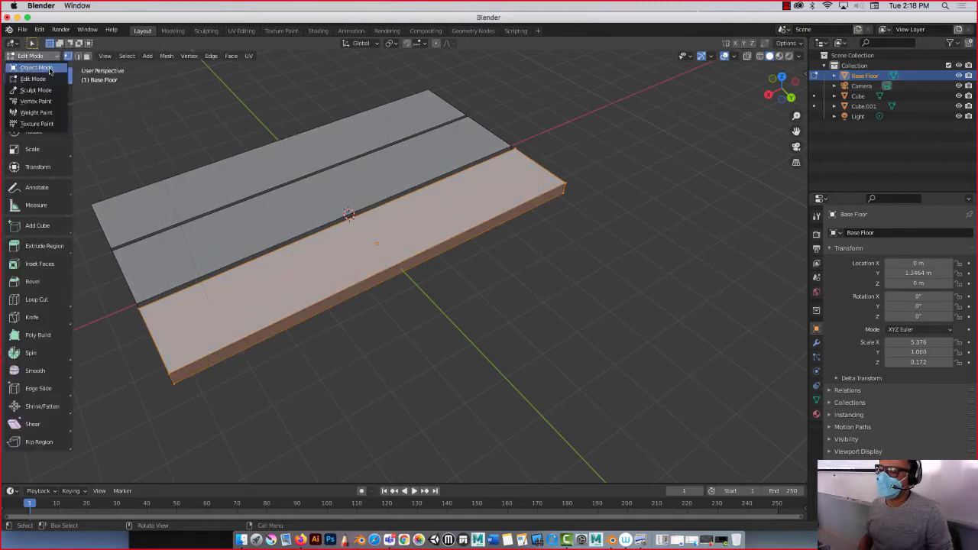
click(35, 68)
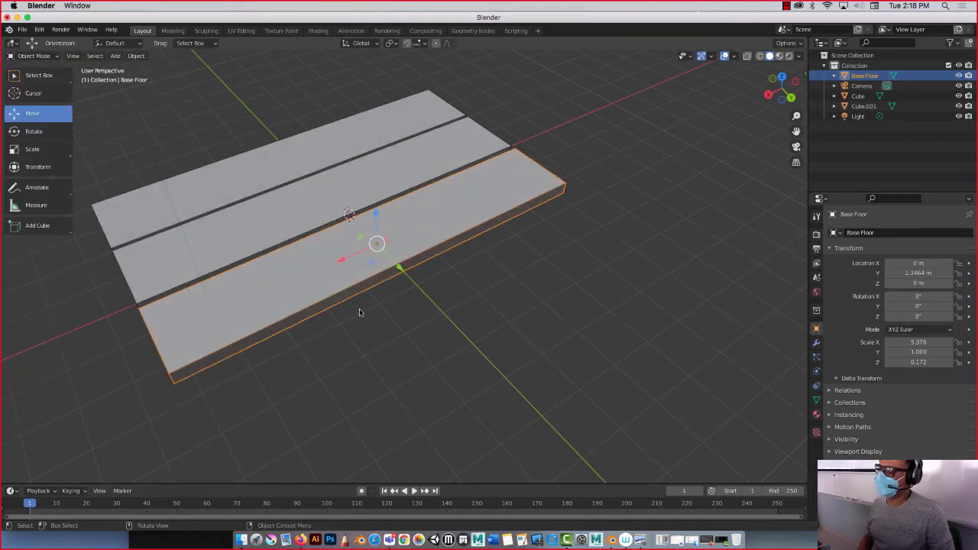
click(57, 57)
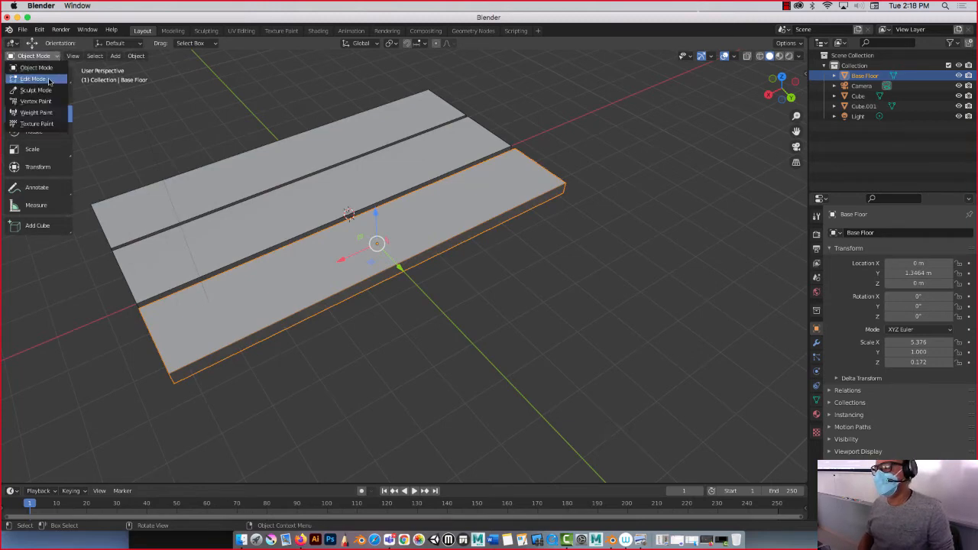
click(55, 79)
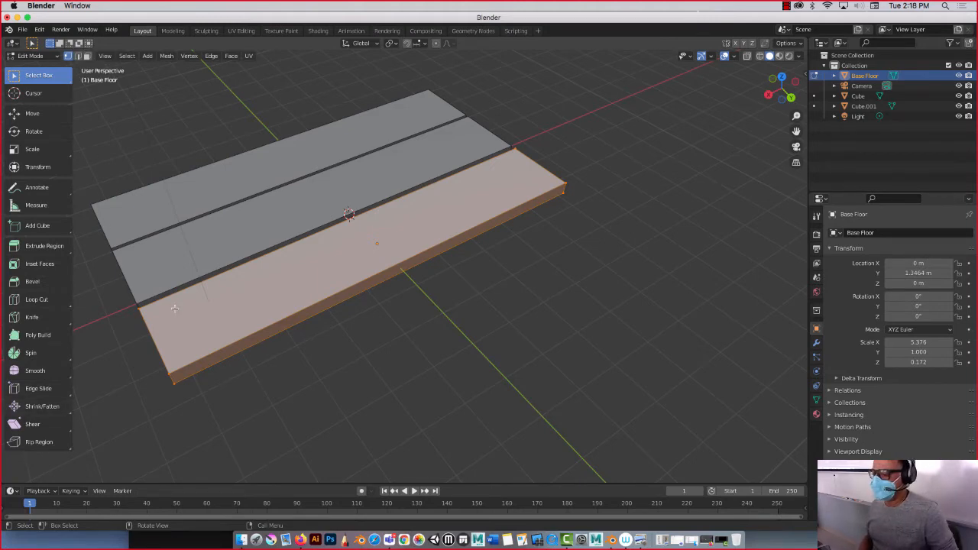
Step: Cycle to vertex selection and raise one inner top corner vertex of the Base Floor plank along Z
middle_drag(175, 308, 200, 300)
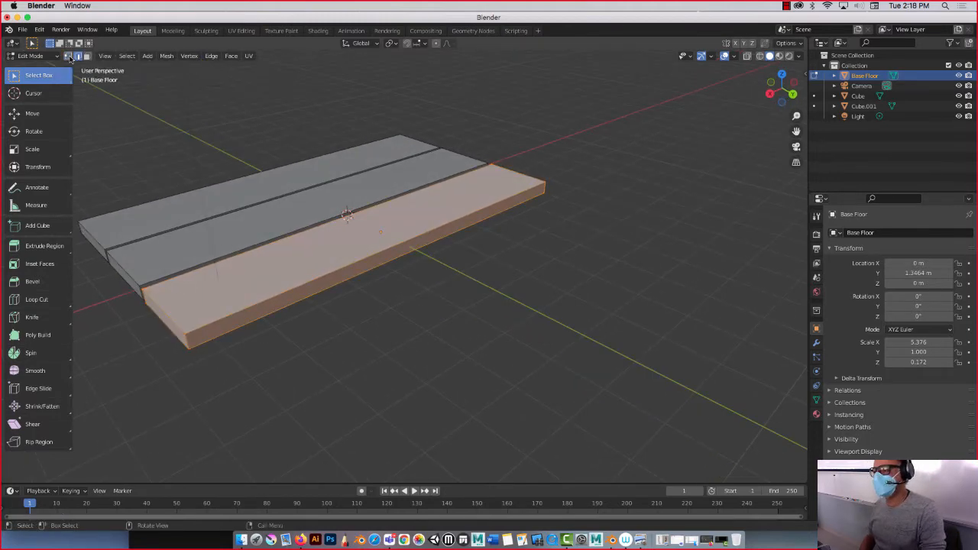
key(3)
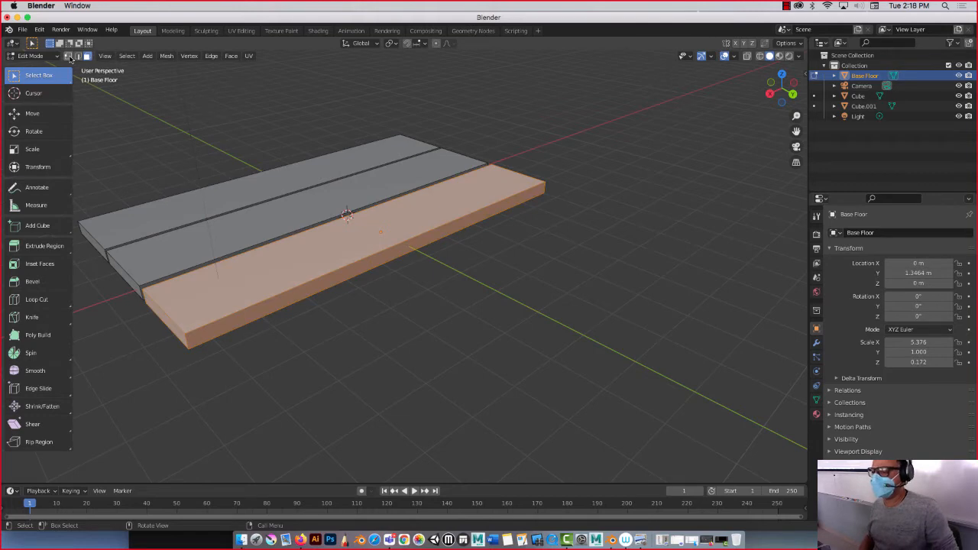
click(68, 57)
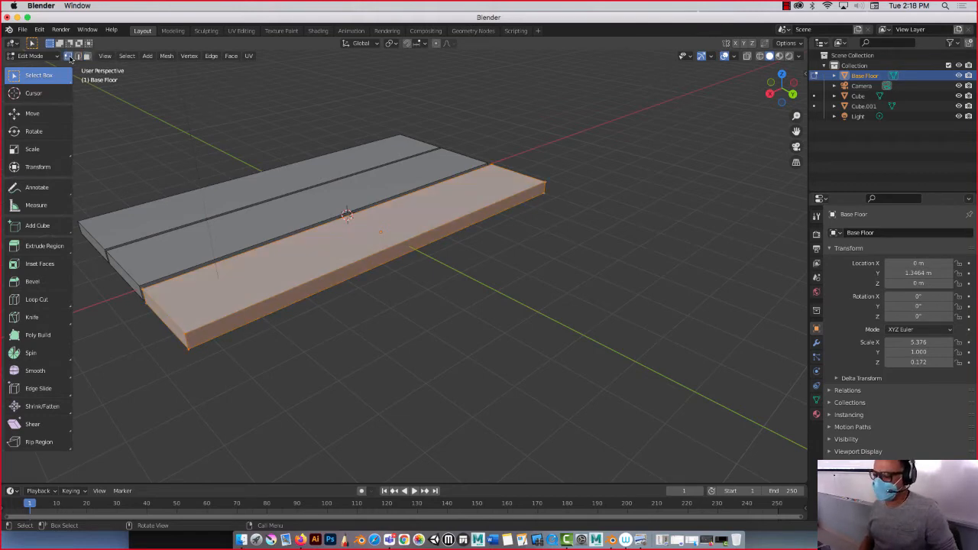
click(144, 286)
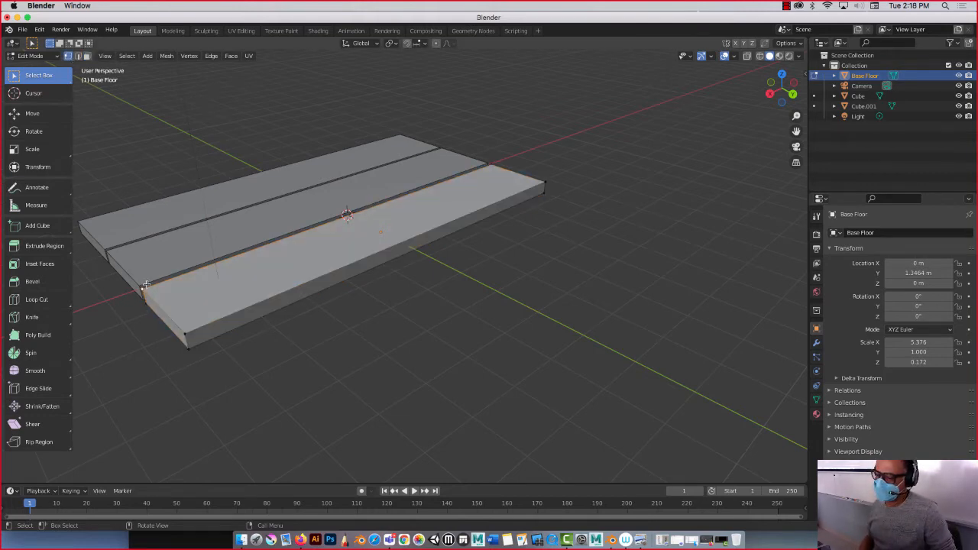
click(33, 113)
drag(137, 259, 136, 208)
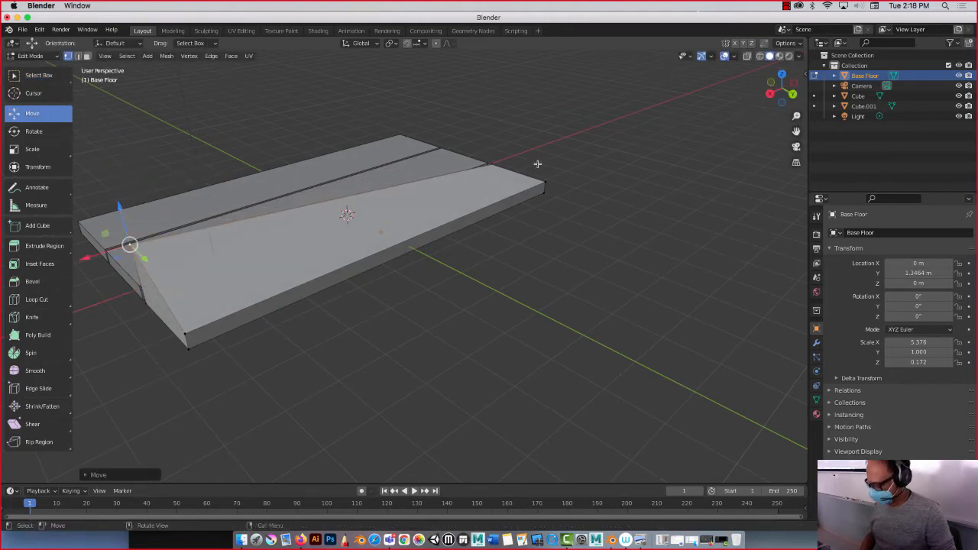
Step: Try raising both inner top corner vertices of Base Floor together along Z, and undo both vertex moves
shift+click(492, 164)
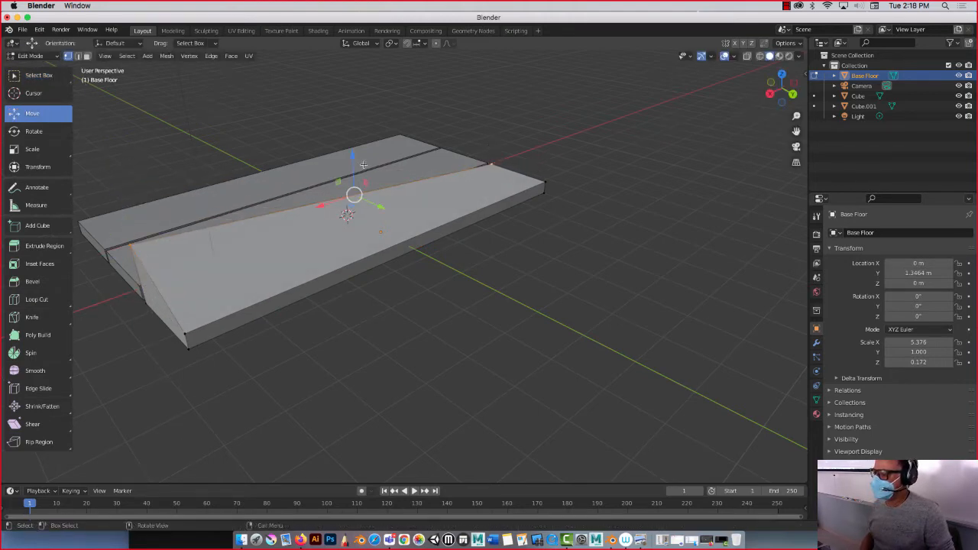
drag(354, 164, 357, 90)
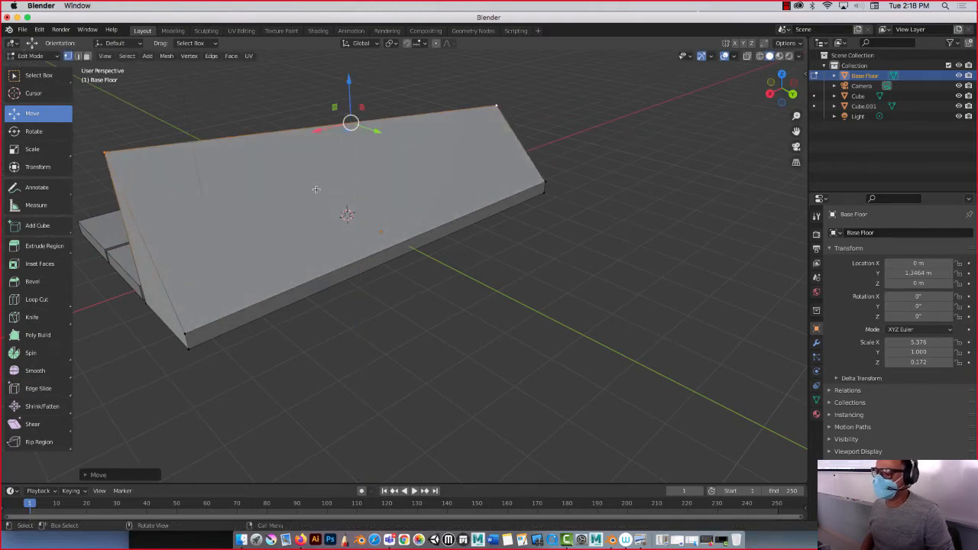
middle_drag(358, 90, 276, 197)
key(ctrl+z)
key(ctrl+z)
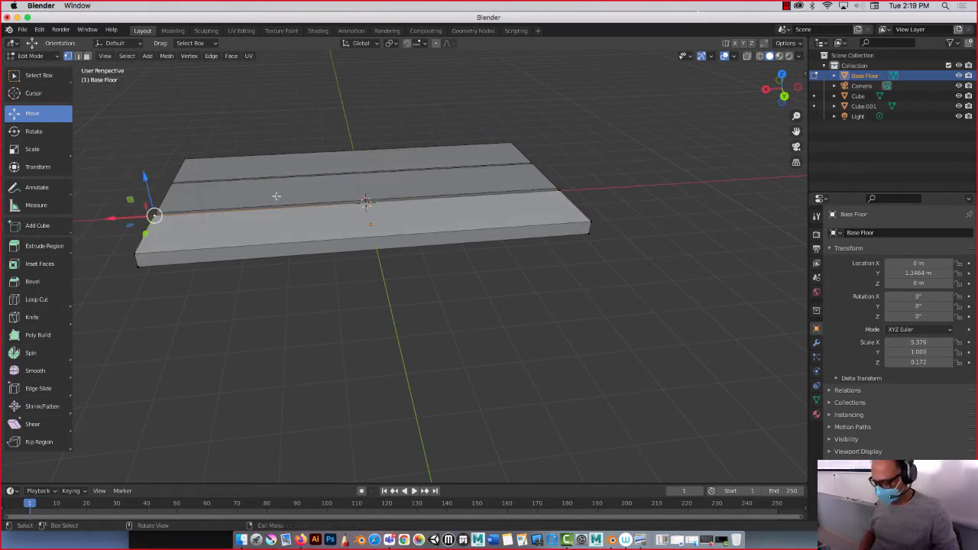
Step: In edge selection mode, raise the Base Floor plank's long inner top edge along Z to form a tall wedge
middle_drag(328, 166, 270, 126)
key(2)
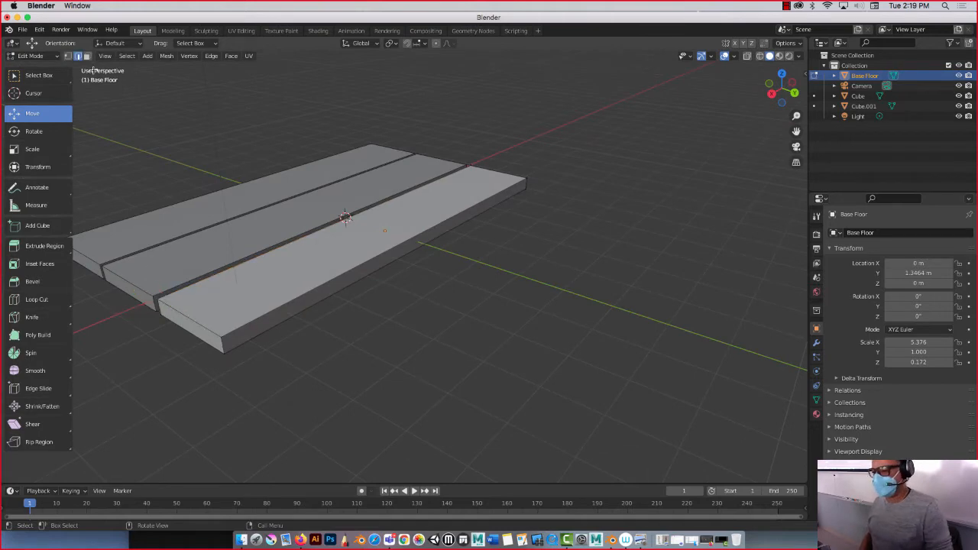
click(304, 237)
drag(351, 187, 359, 116)
middle_drag(313, 139, 361, 126)
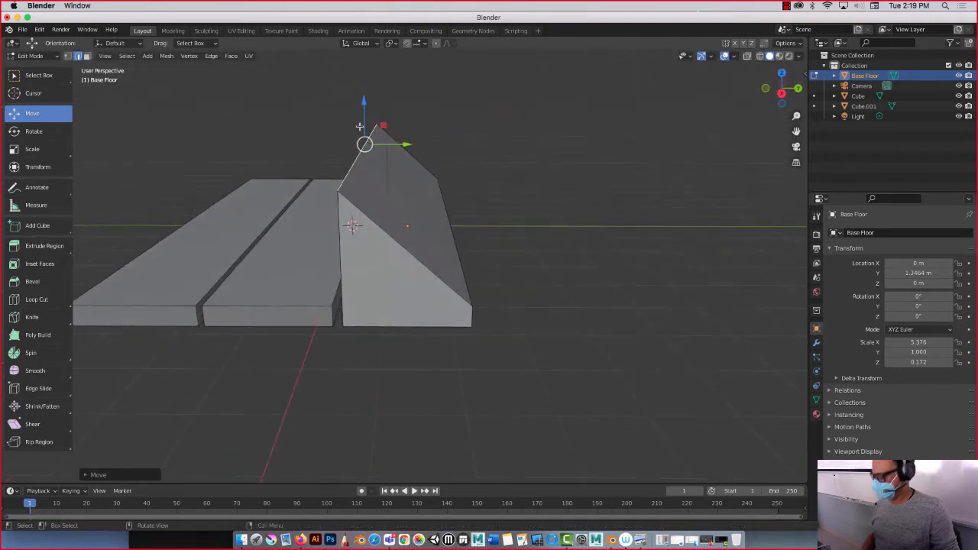
key(KP_1)
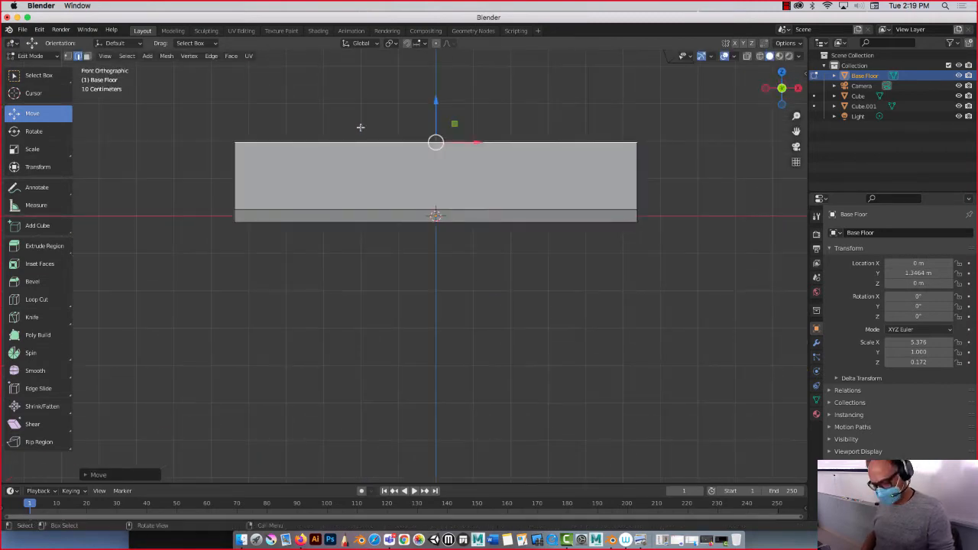
key(ctrl+KP_1)
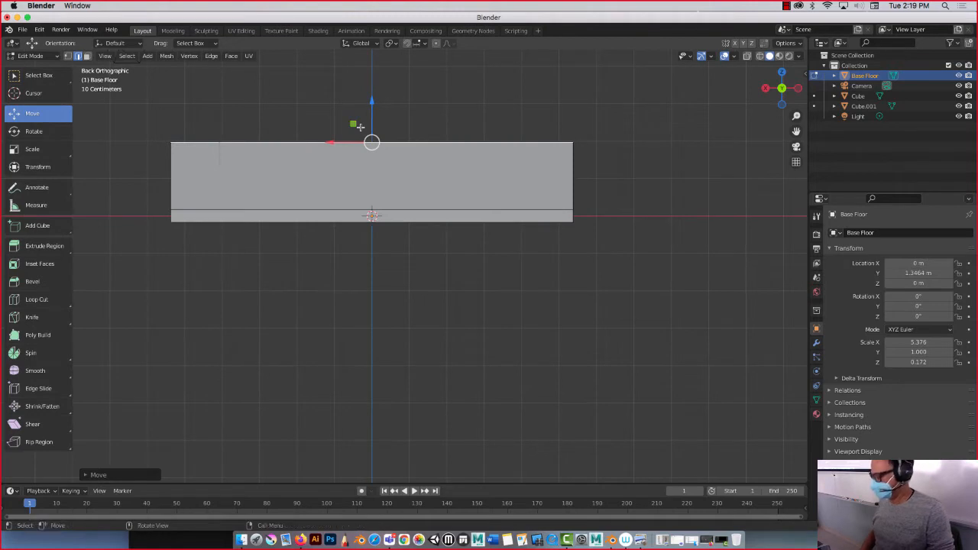
key(KP_3)
middle_drag(300, 128, 453, 158)
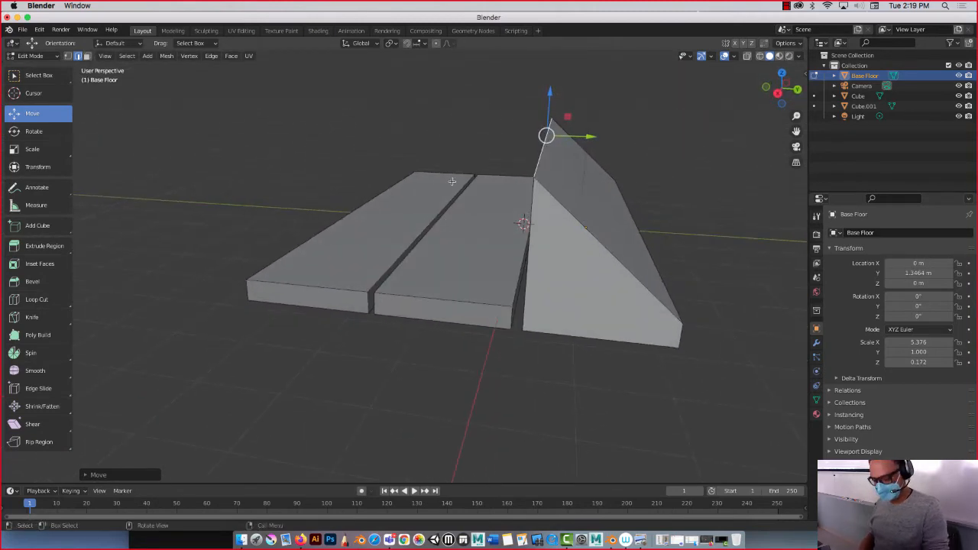
Step: Edit the middle plank, Cube.001, and raise its long top edge beside Base Floor along Z into a taller wedge
key(Tab)
click(461, 223)
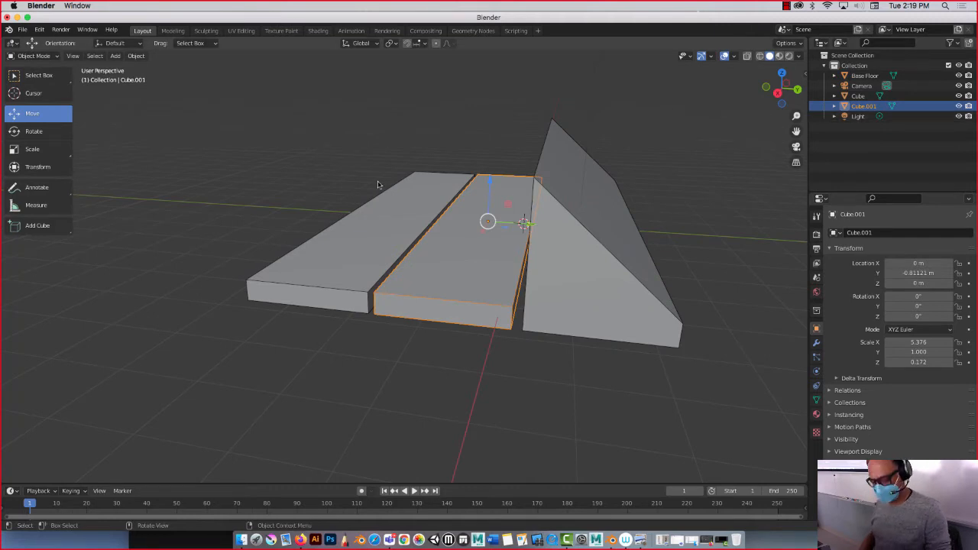
key(Tab)
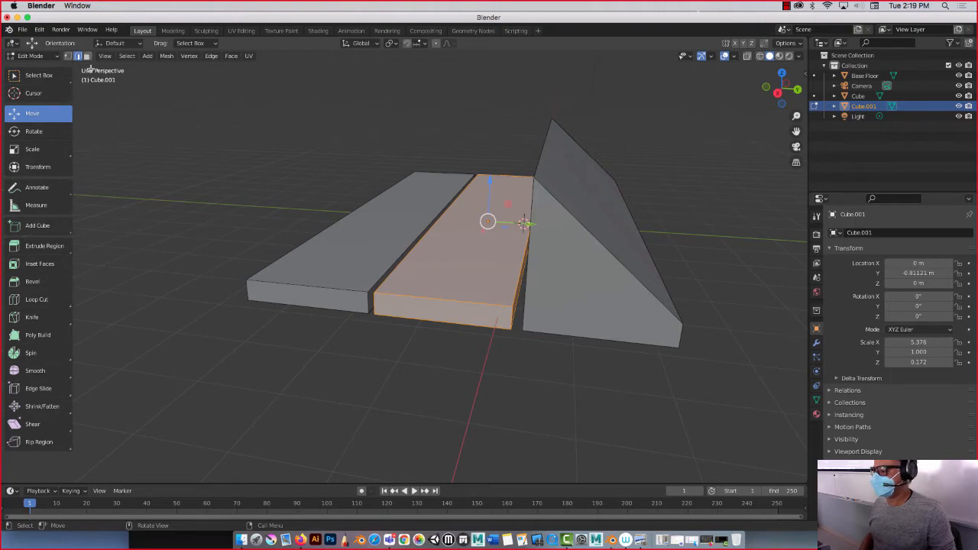
click(520, 248)
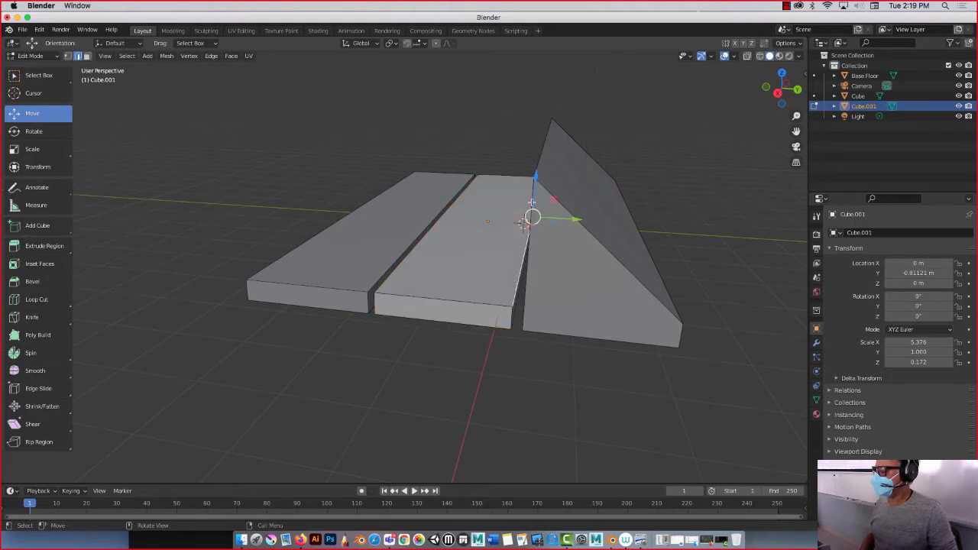
drag(531, 201, 536, 85)
middle_drag(537, 85, 331, 188)
Step: Return to Object Mode and delete the middle wedge, Cube.001
key(Tab)
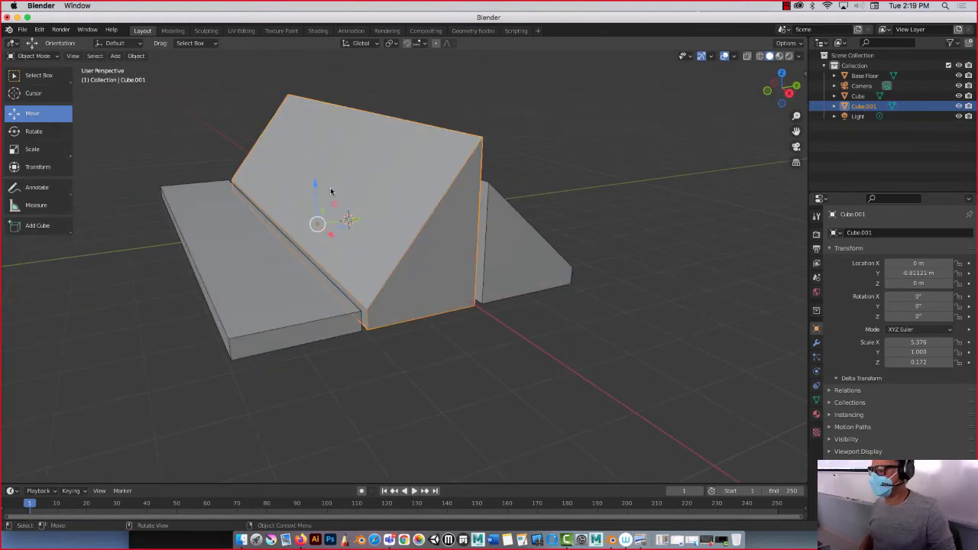
key(x)
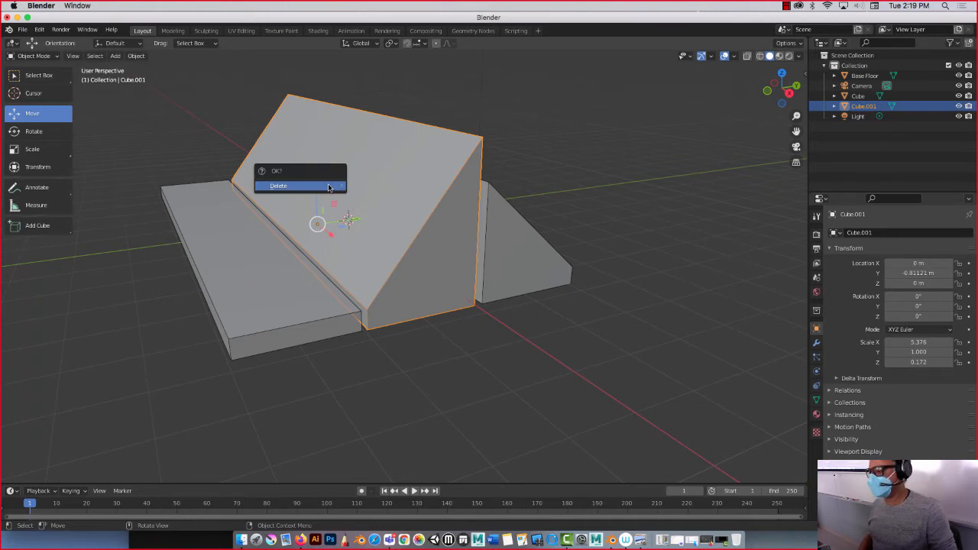
click(329, 186)
Step: Edit the remaining flat plank, Cube, in face selection mode and raise its top face along Z into a tall block
click(234, 217)
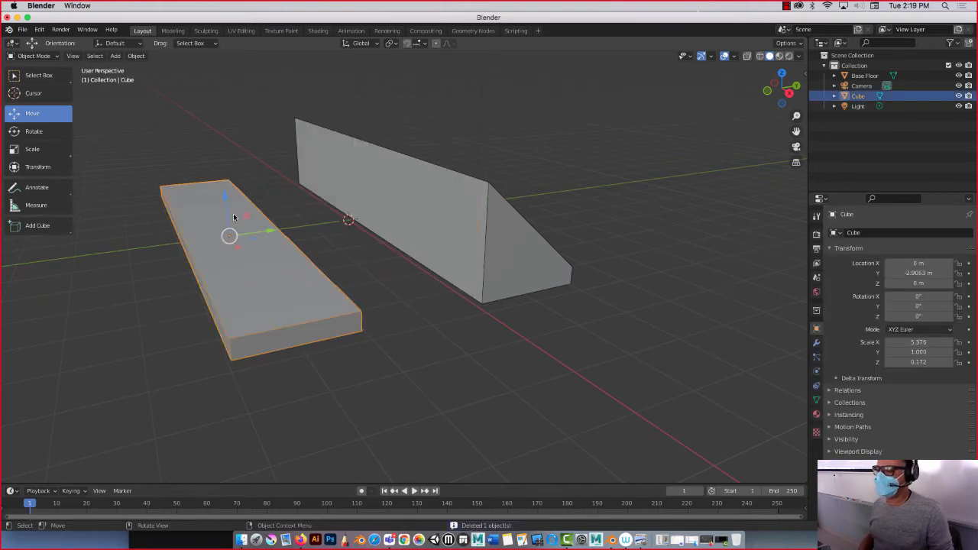
middle_drag(184, 224, 302, 227)
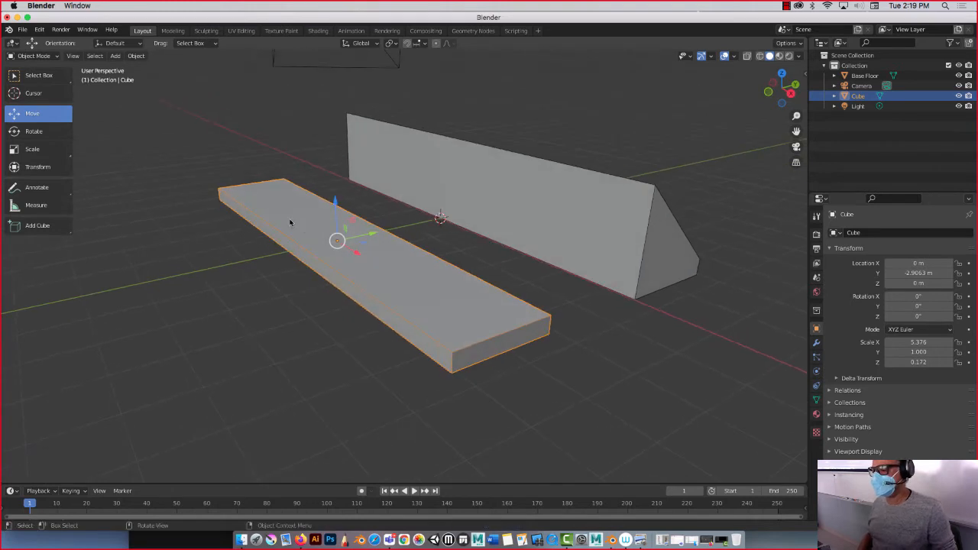
key(Tab)
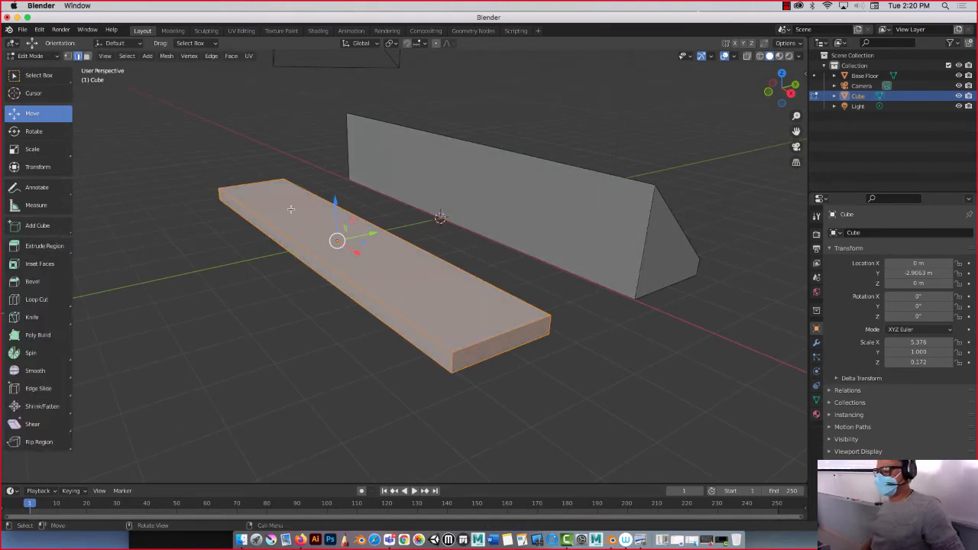
mouse_move(290, 208)
middle_down()
mouse_move(320, 212)
mouse_move(276, 204)
middle_up()
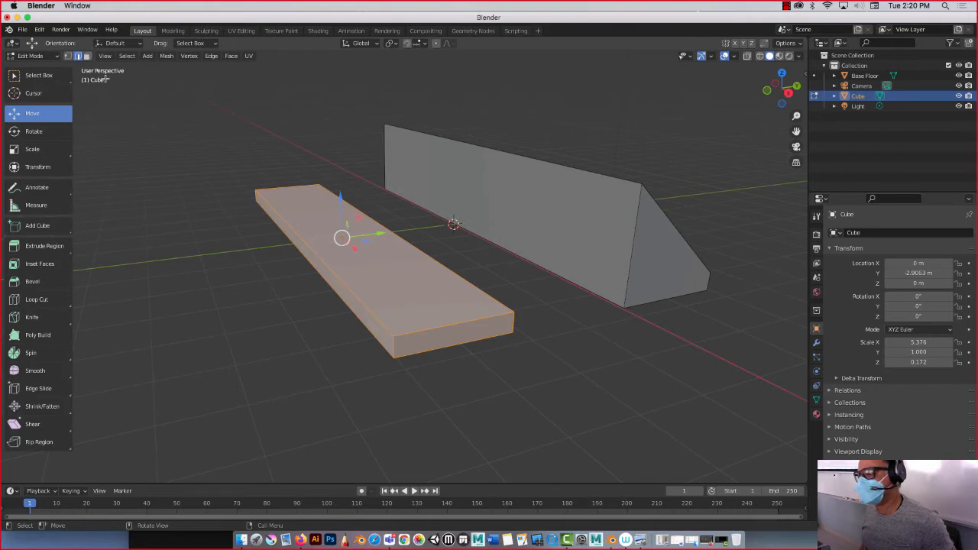
click(87, 57)
click(343, 243)
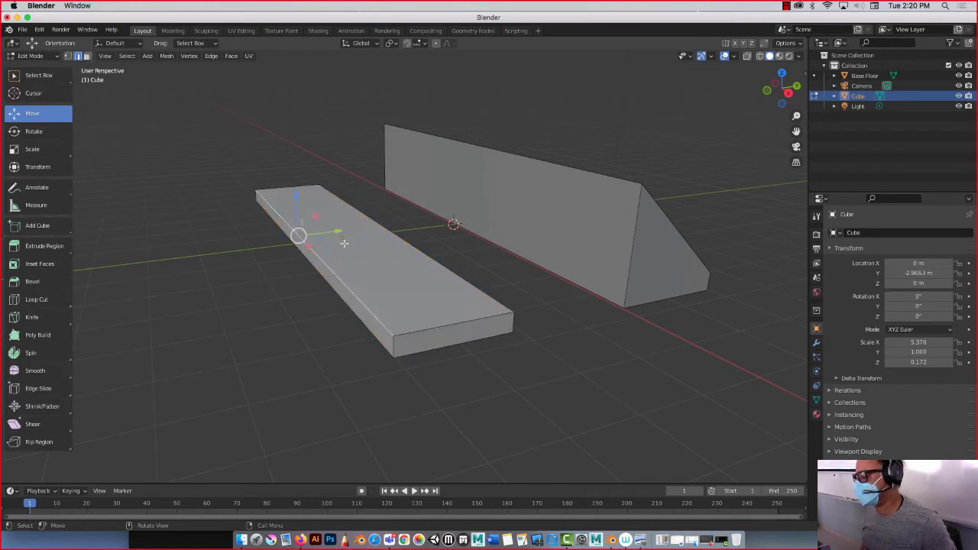
key(3)
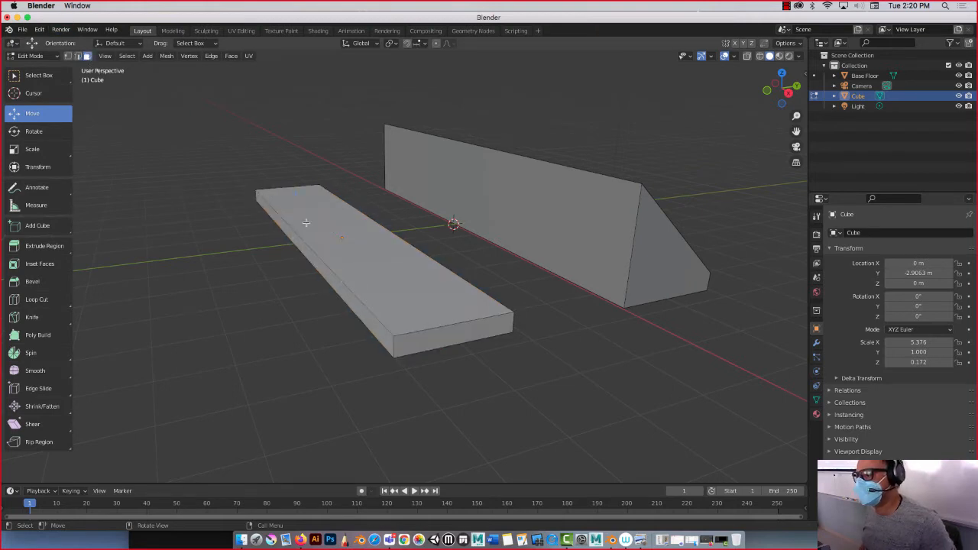
click(358, 269)
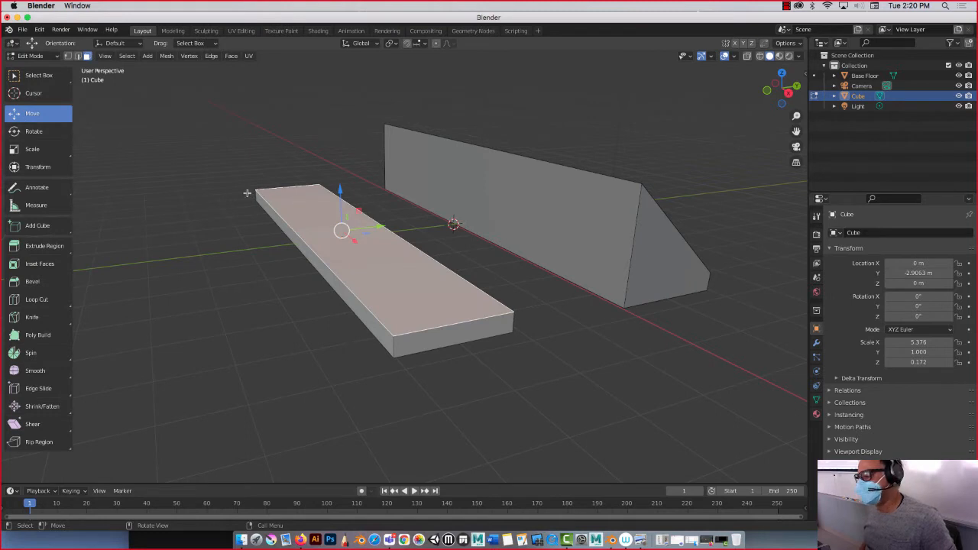
drag(341, 196, 248, 163)
middle_drag(249, 162, 295, 175)
Step: Move the tall block's end face inward along X to shorten the block
click(609, 278)
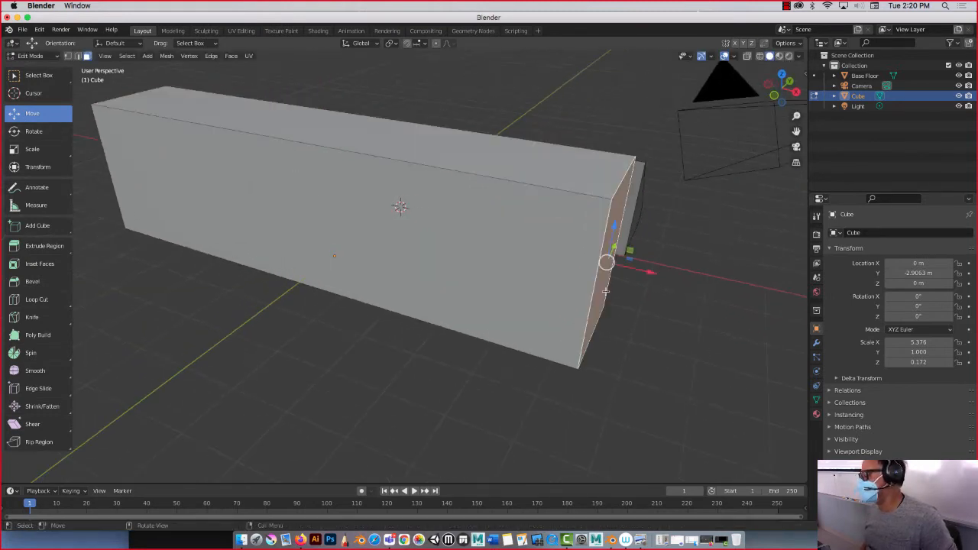
middle_drag(609, 279, 589, 286)
drag(621, 263, 248, 184)
middle_drag(248, 184, 411, 186)
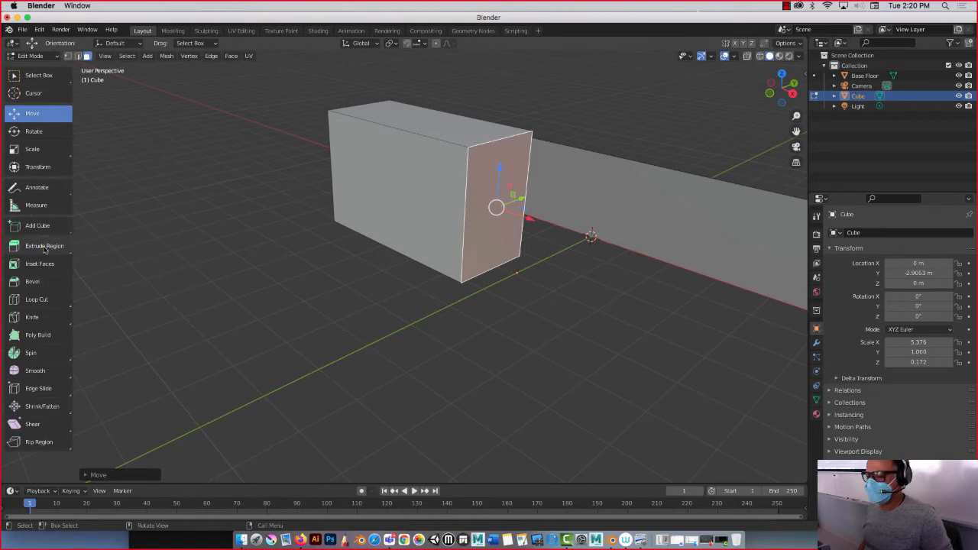
drag(532, 221, 566, 227)
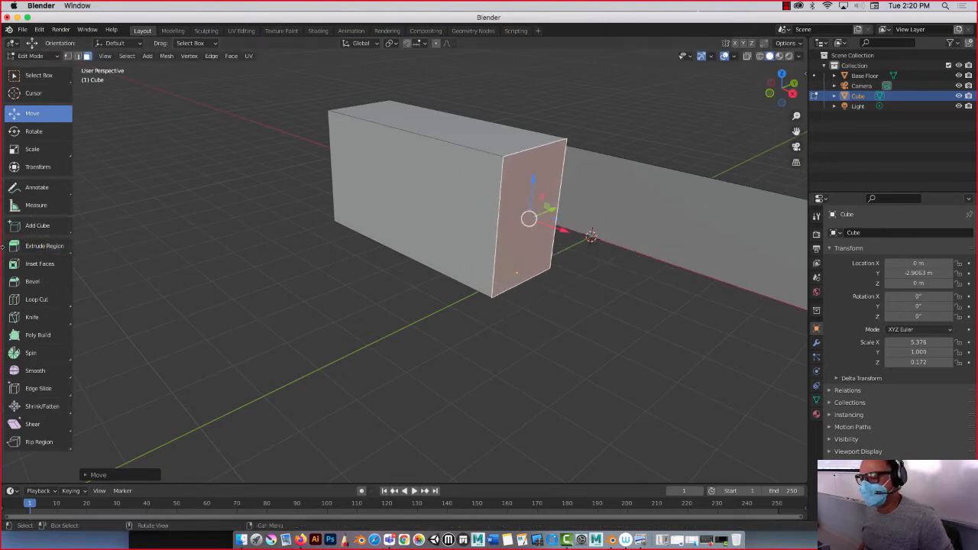
Step: Use Extrude Region to extend the block's shortened end face outward and raise the new section's top face
click(38, 249)
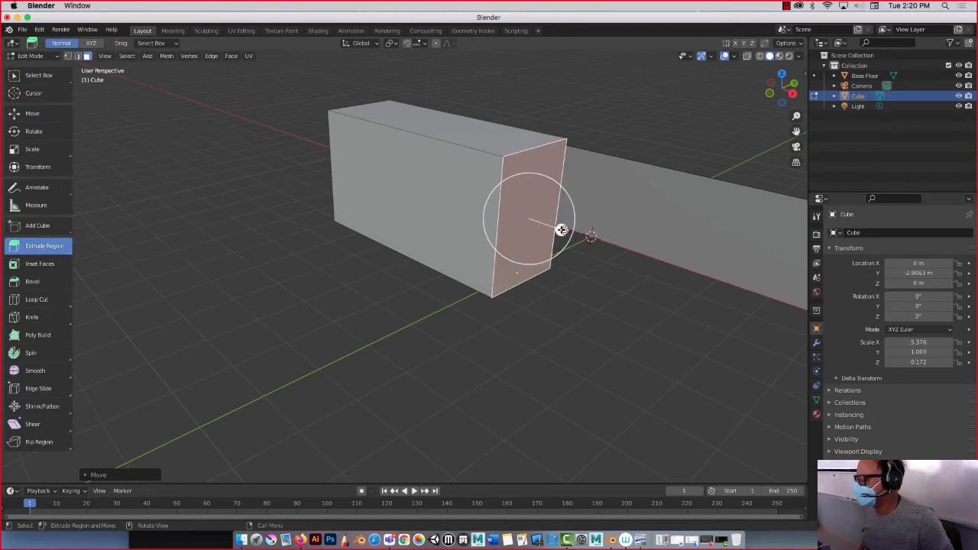
drag(562, 230, 628, 187)
click(575, 158)
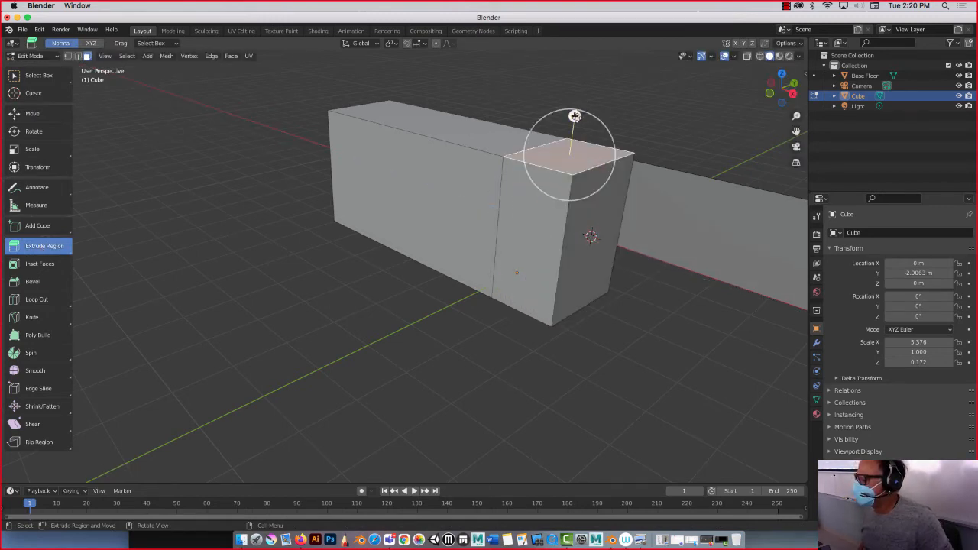
drag(574, 116, 580, 69)
Step: Extrude the raised section's upper end face outward, and extrude the resulting piece's side face into a long arm
click(614, 142)
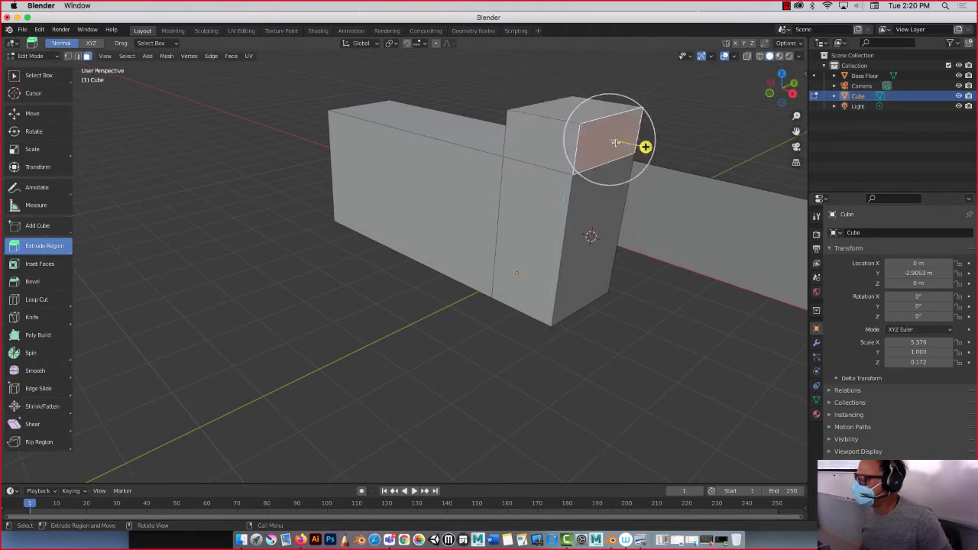
drag(645, 146, 705, 160)
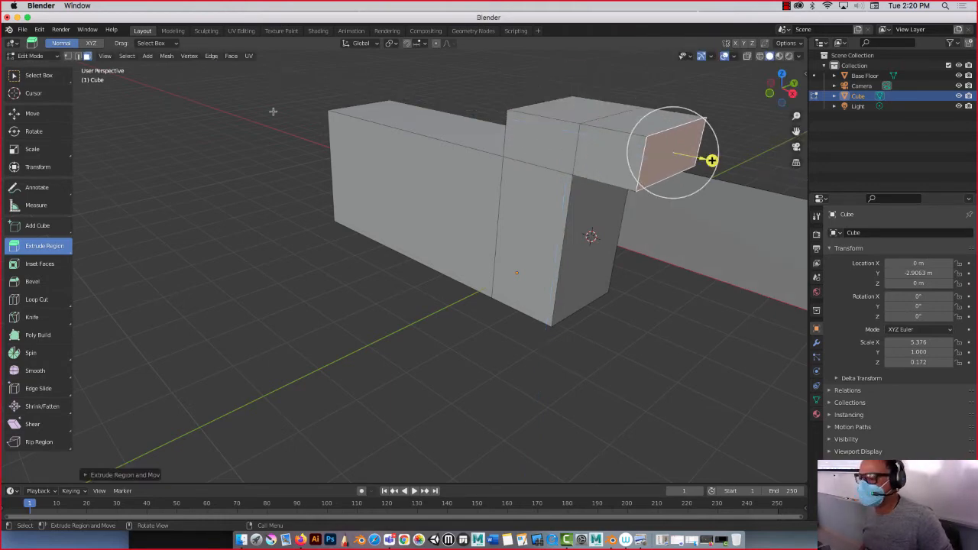
click(27, 114)
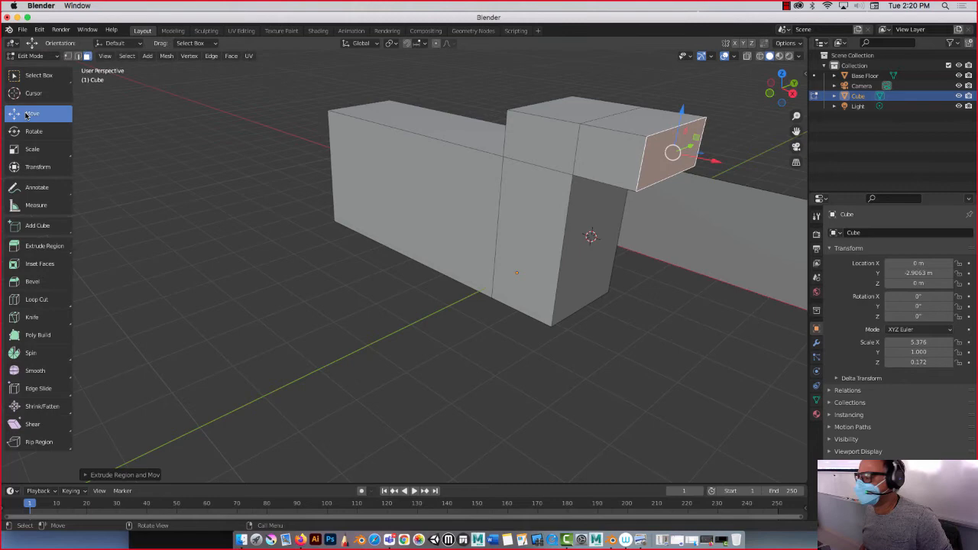
click(607, 148)
middle_drag(610, 150, 585, 156)
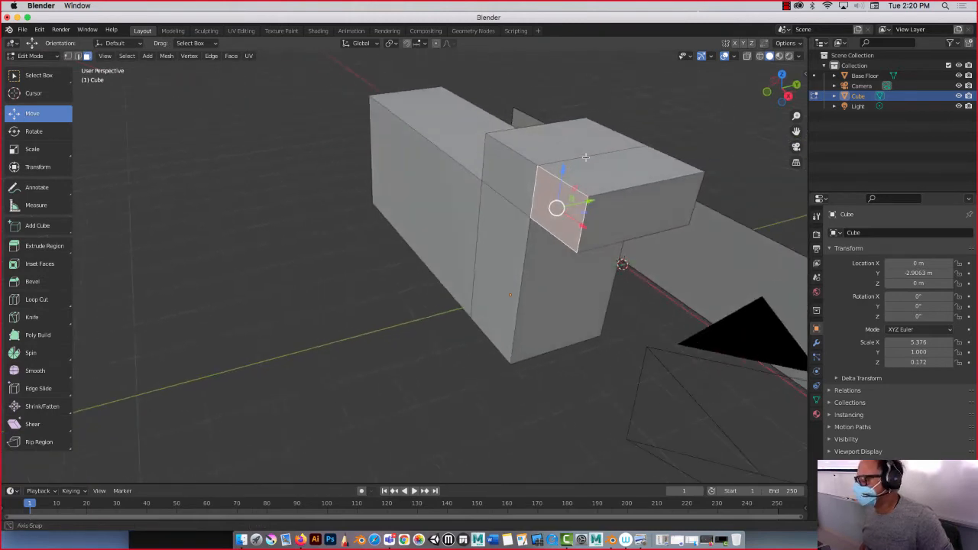
key(e)
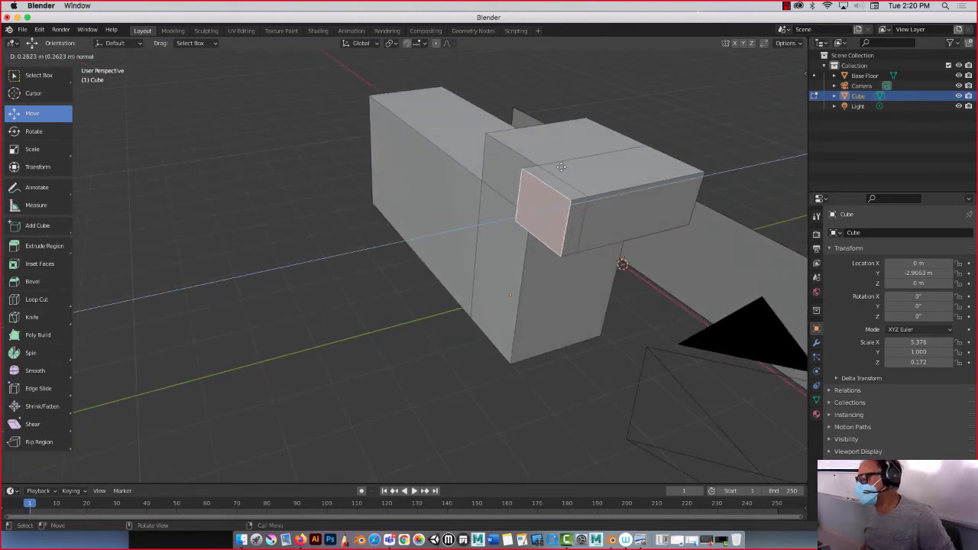
click(337, 232)
Step: Extrude the long arm's top face upward, and extrude the new upper part's long side face outward
click(341, 227)
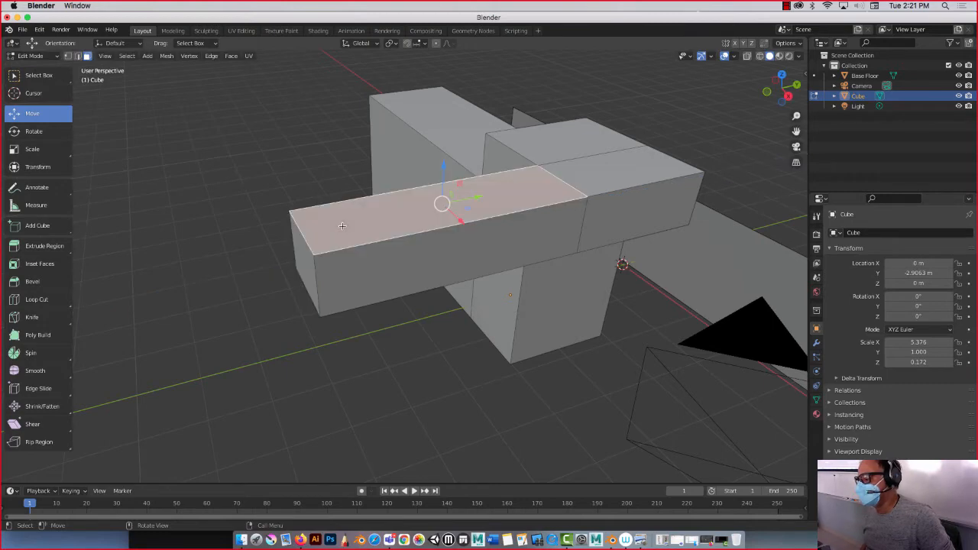
key(e)
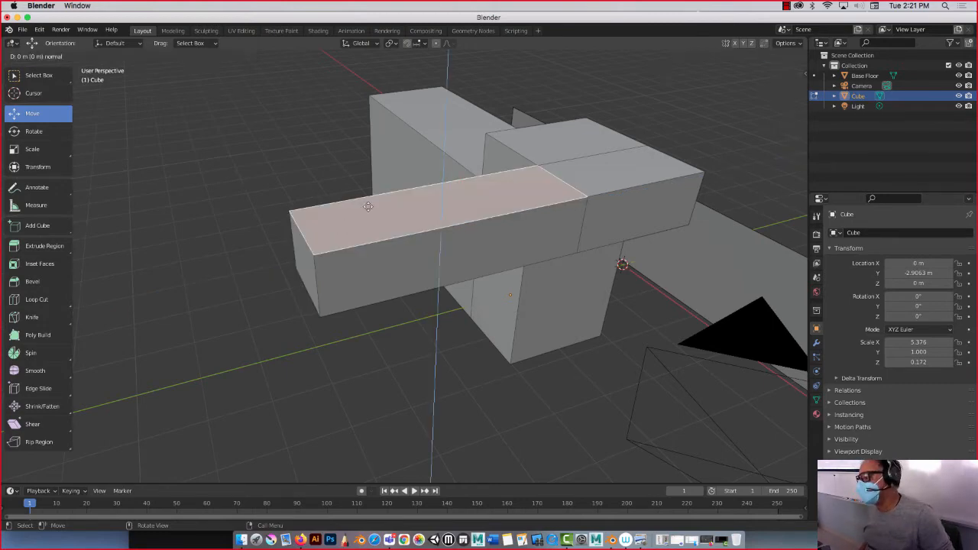
click(373, 117)
middle_drag(374, 117, 239, 210)
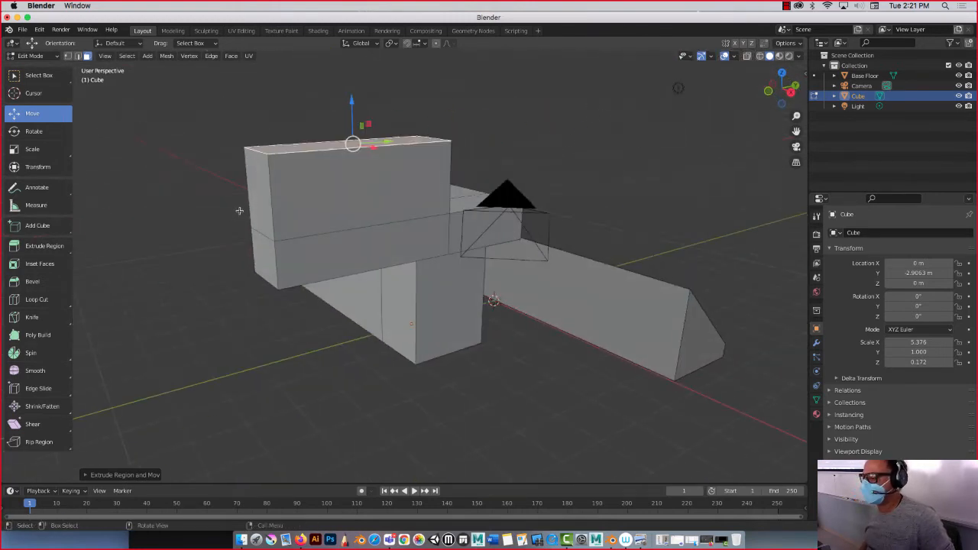
click(337, 179)
middle_drag(175, 181, 156, 191)
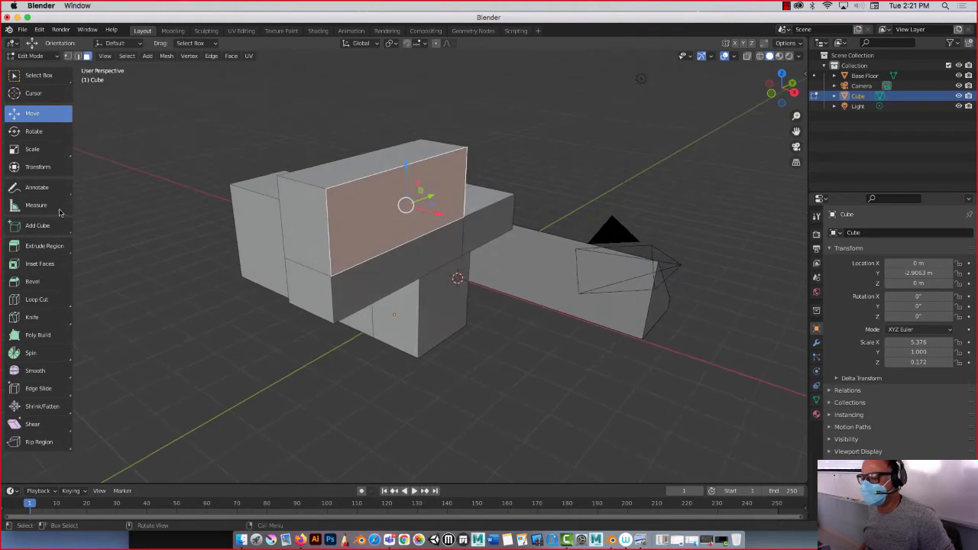
click(33, 248)
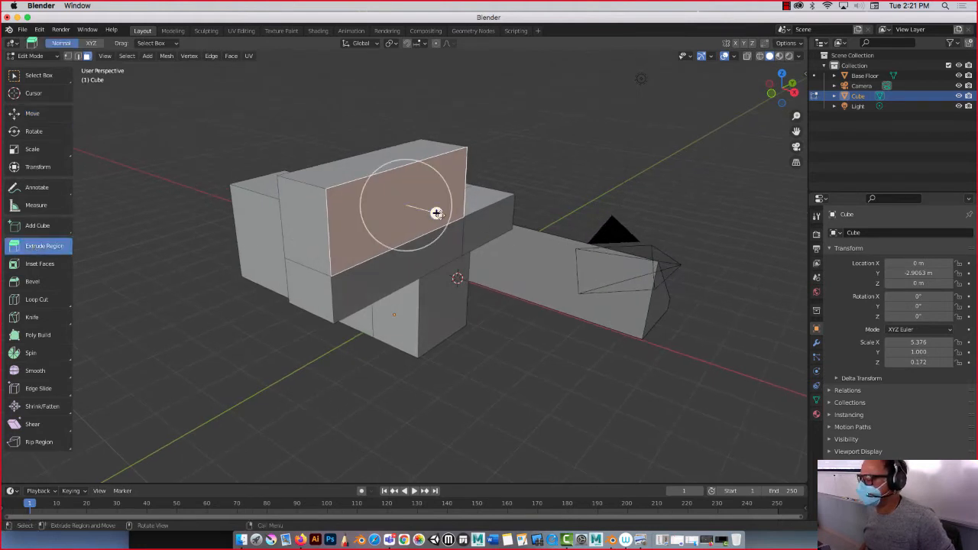
drag(435, 212, 477, 224)
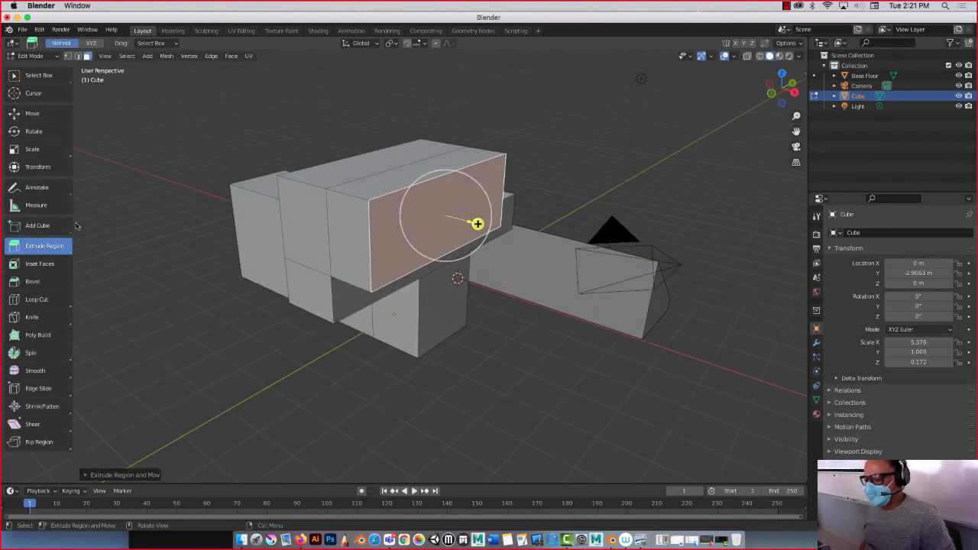
Step: Switch the extrude tool to Extrude Along Normals and back to Extrude Region
click(66, 248)
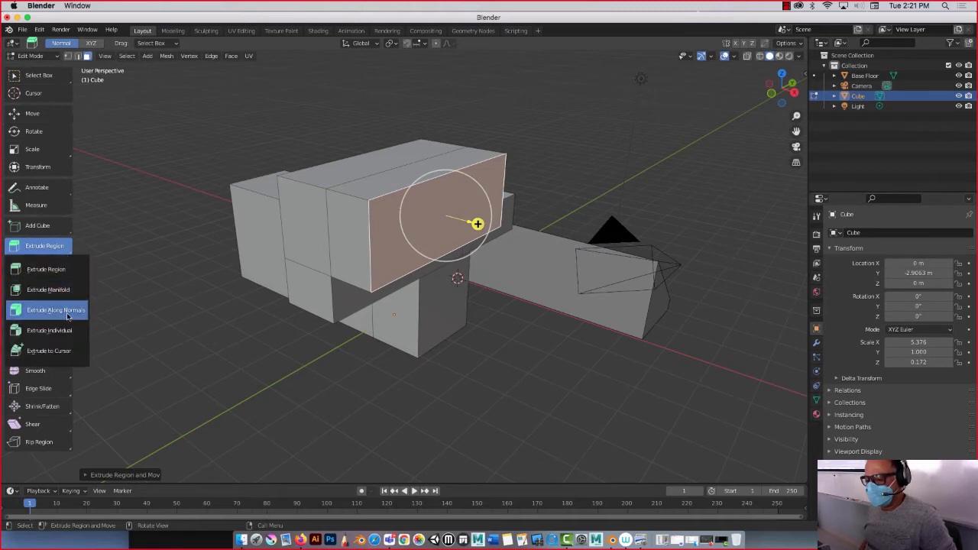
click(47, 311)
drag(43, 249, 40, 256)
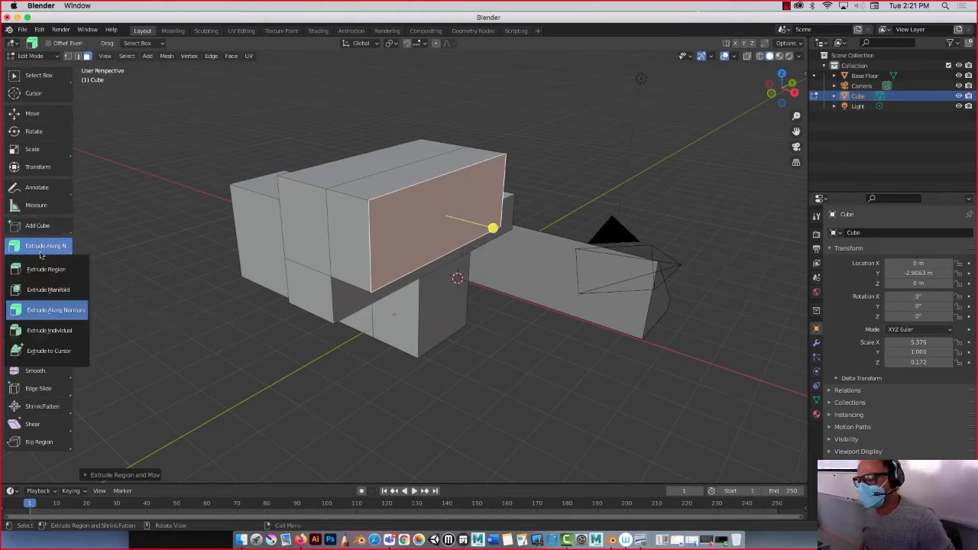
click(46, 269)
Step: Return to Object Mode and deselect the extruded Cube object
middle_drag(213, 151, 332, 136)
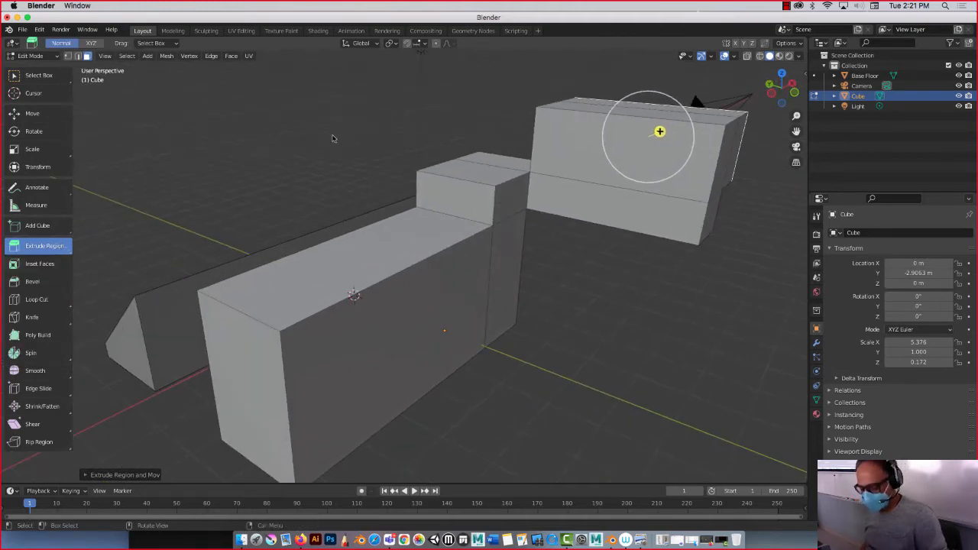
key(Tab)
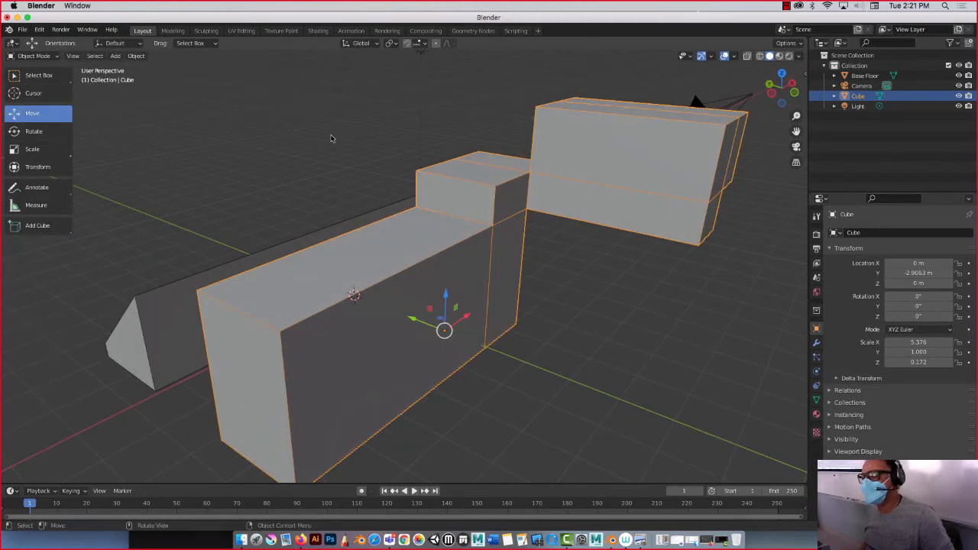
click(34, 56)
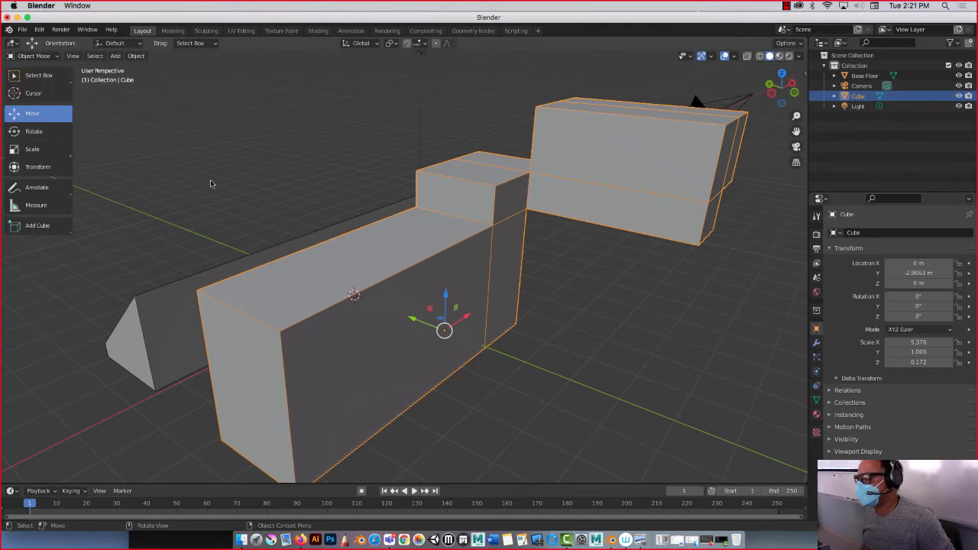
click(152, 131)
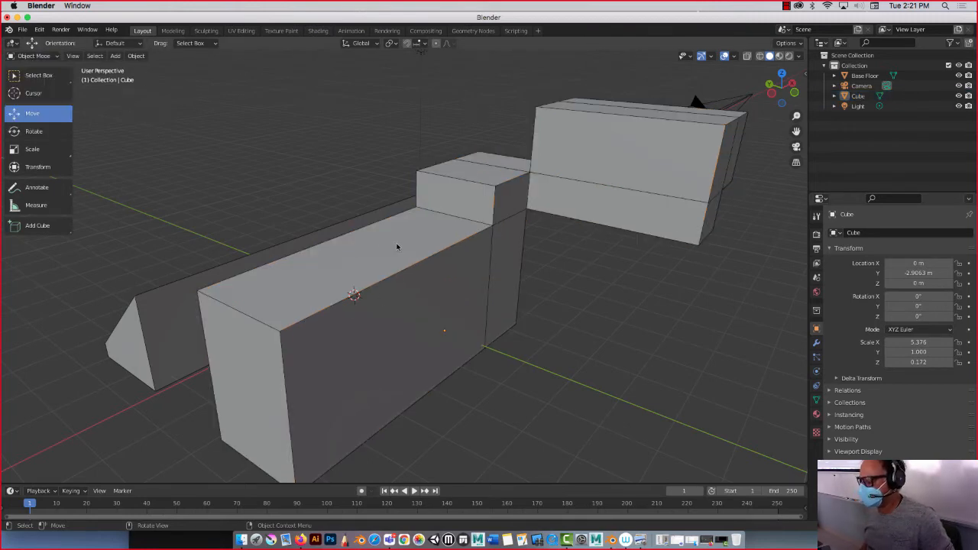
key(alt+a)
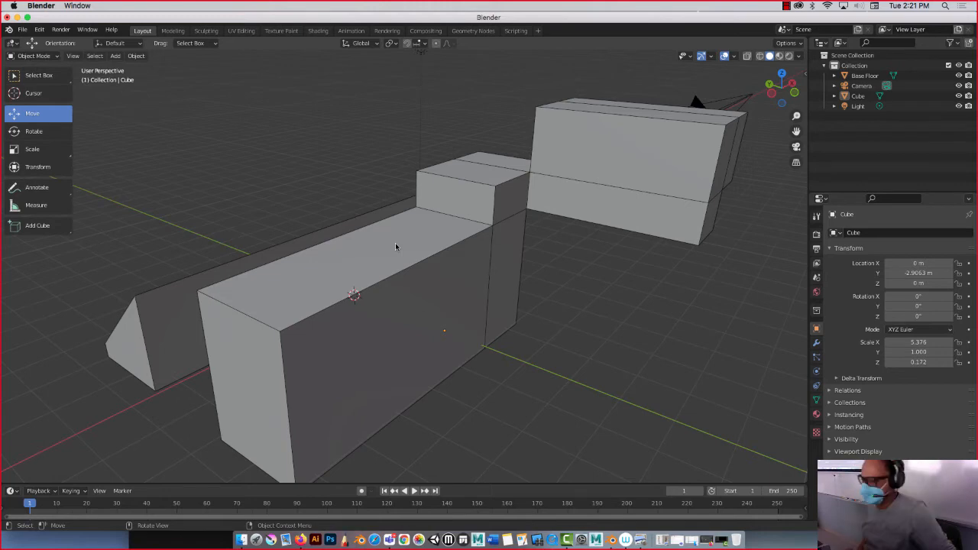
scroll(393, 243, down, 4)
middle_drag(403, 204, 331, 217)
click(785, 6)
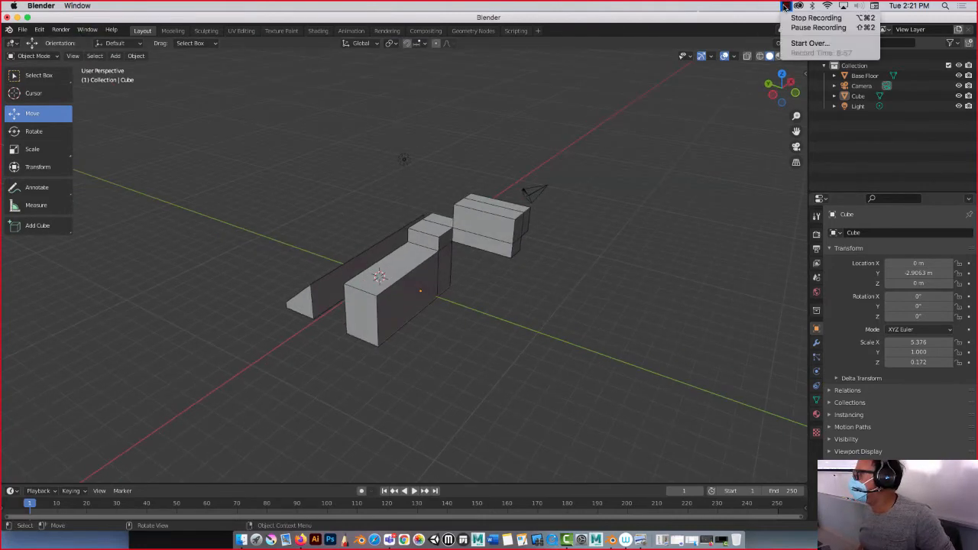
click(785, 6)
Step: Delete the extruded Cube object and select the Base Floor wedge
click(386, 310)
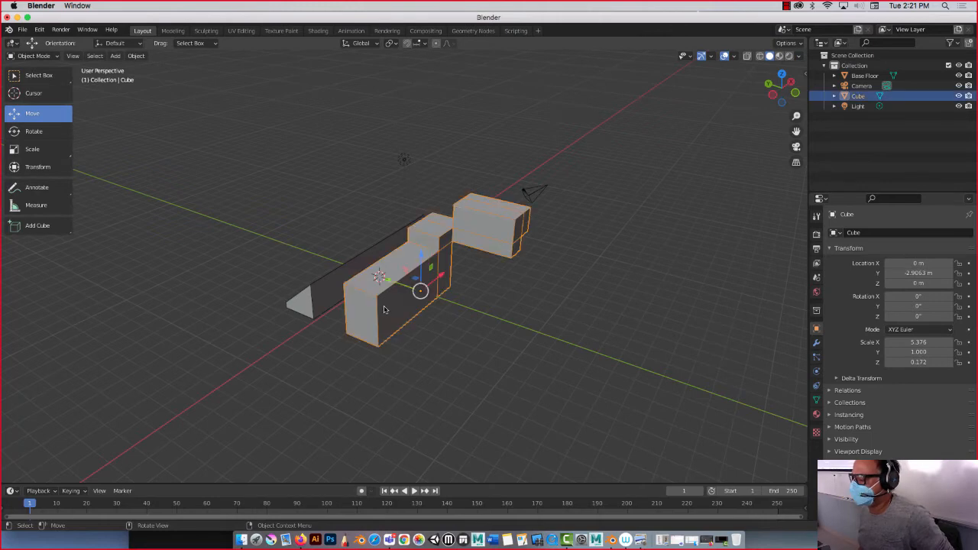
key(Delete)
click(311, 288)
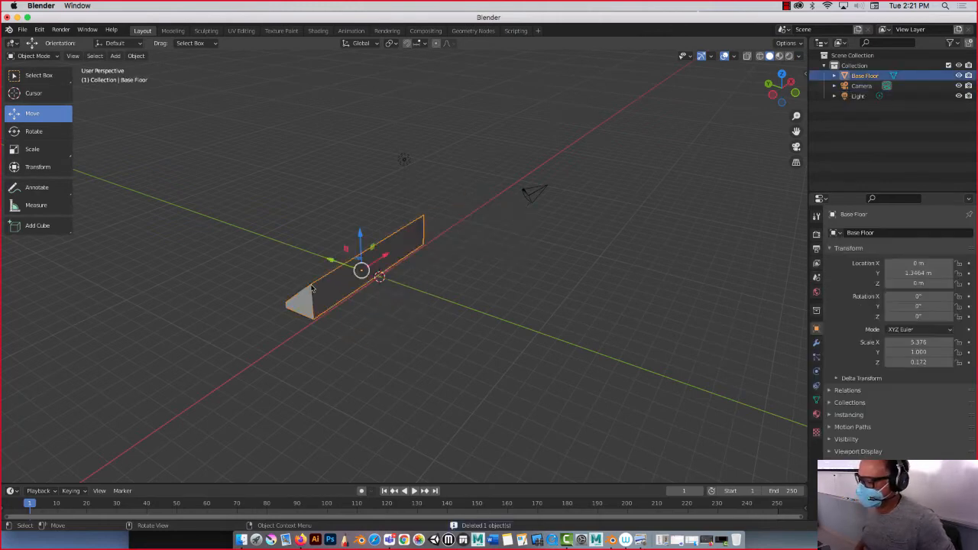
Step: Delete the Base Floor wedge and add a mesh plane at the world origin
key(Delete)
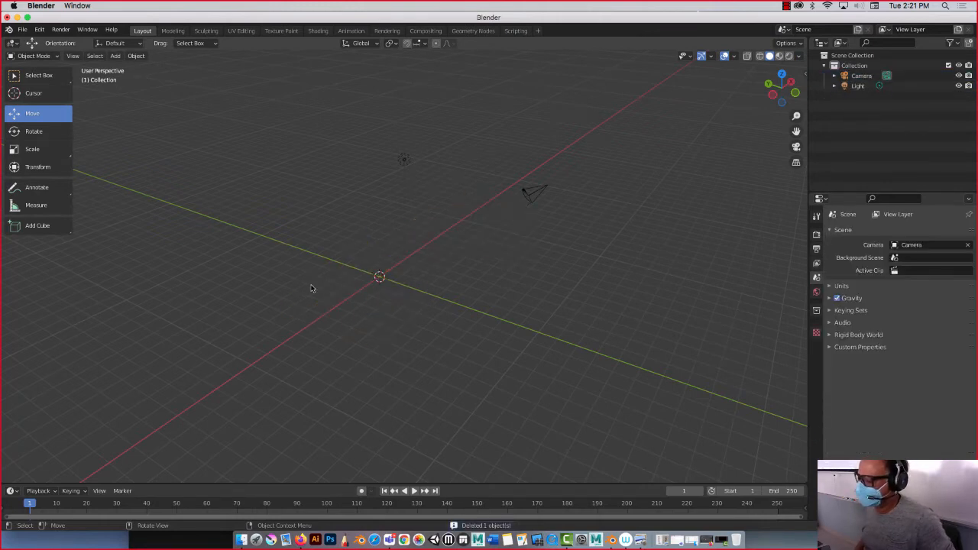
click(116, 57)
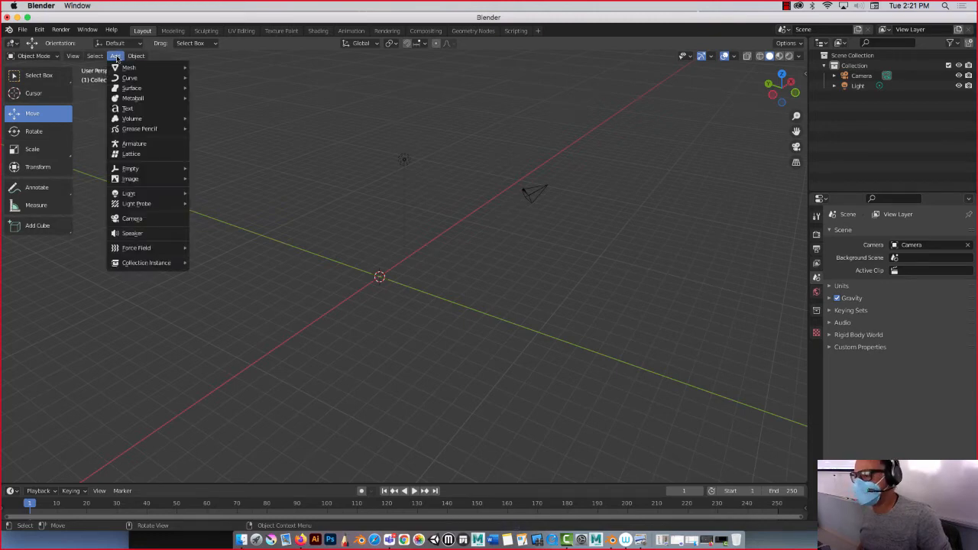
mouse_move(131, 67)
click(222, 72)
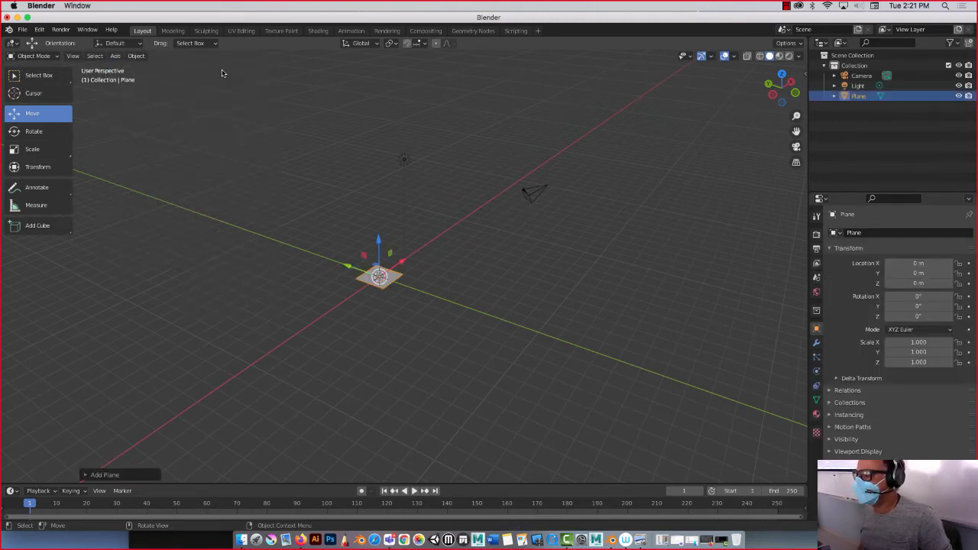
middle_drag(340, 255, 394, 290)
scroll(394, 289, up, 3)
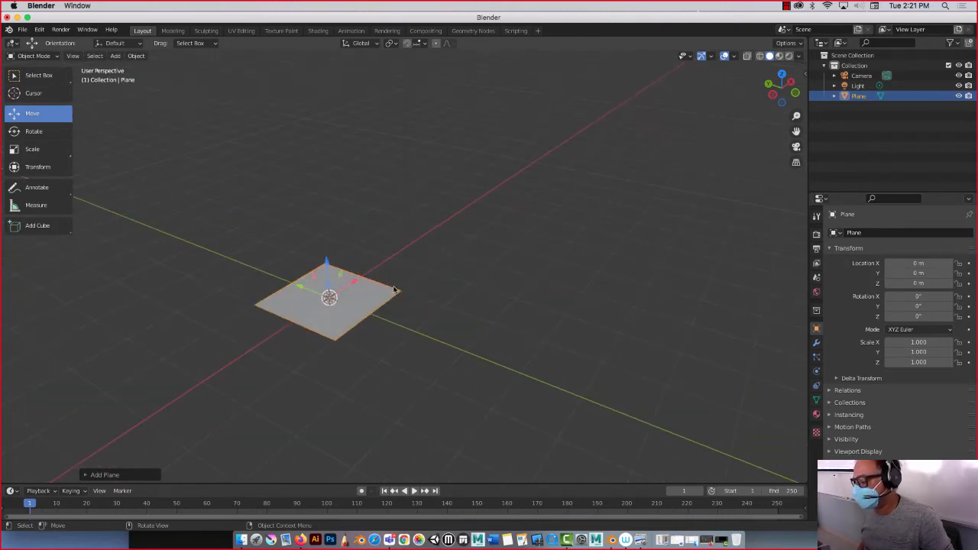
Step: Scale the plane into a long strip, about 1.13 in X, 5.68 in Y and 1.12 in Z
click(32, 149)
drag(289, 284, 219, 258)
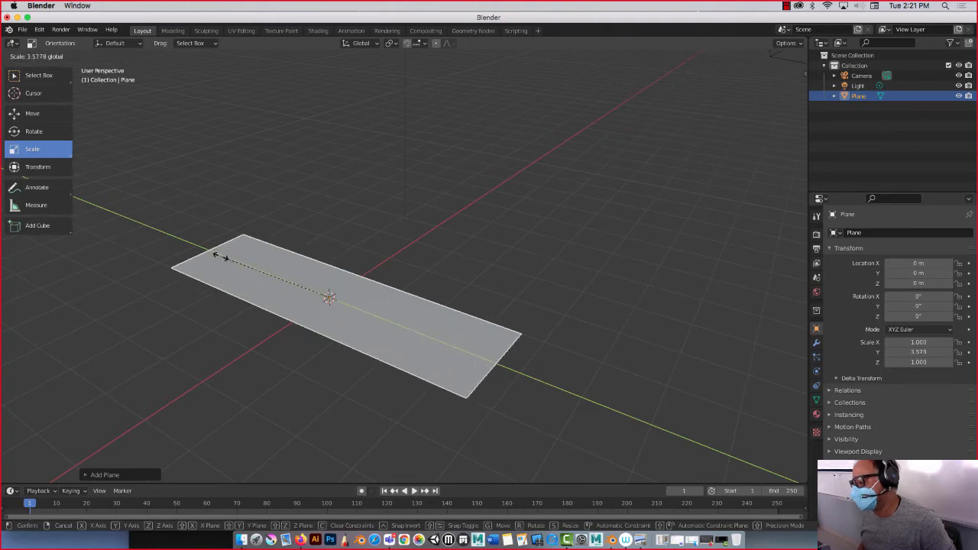
drag(360, 282, 390, 264)
mouse_move(326, 262)
mouse_down()
mouse_move(329, 230)
mouse_move(329, 257)
mouse_up()
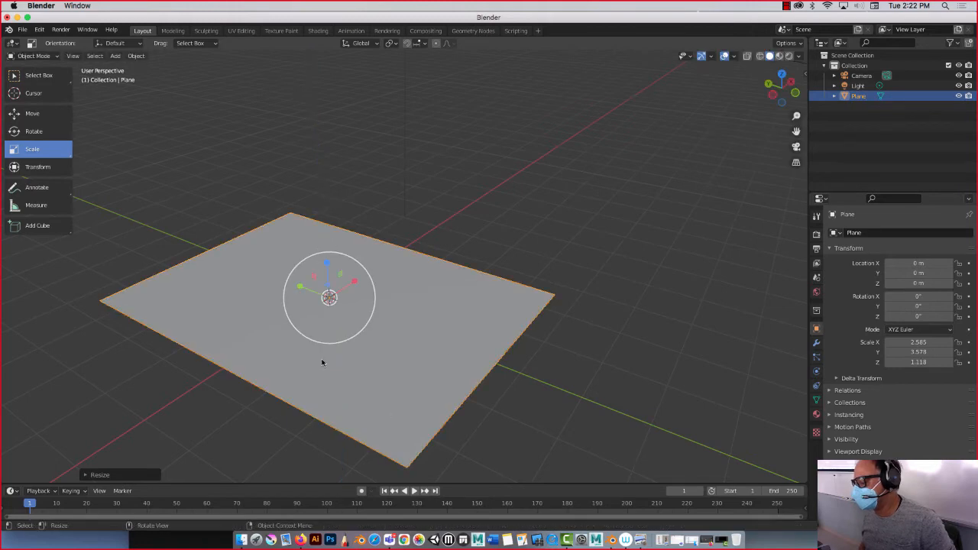
middle_drag(322, 363, 289, 293)
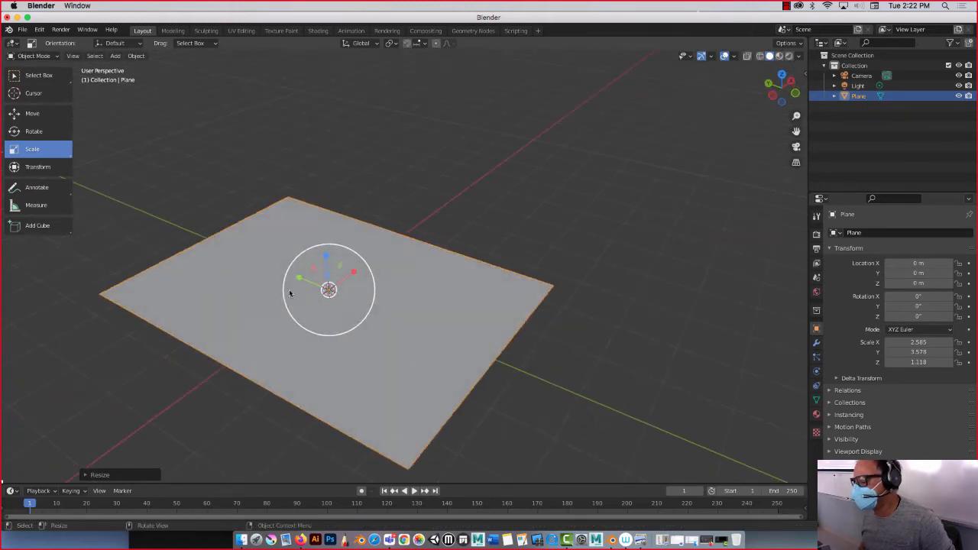
drag(299, 278, 279, 323)
scroll(279, 272, up, 1)
scroll(279, 272, up, 1)
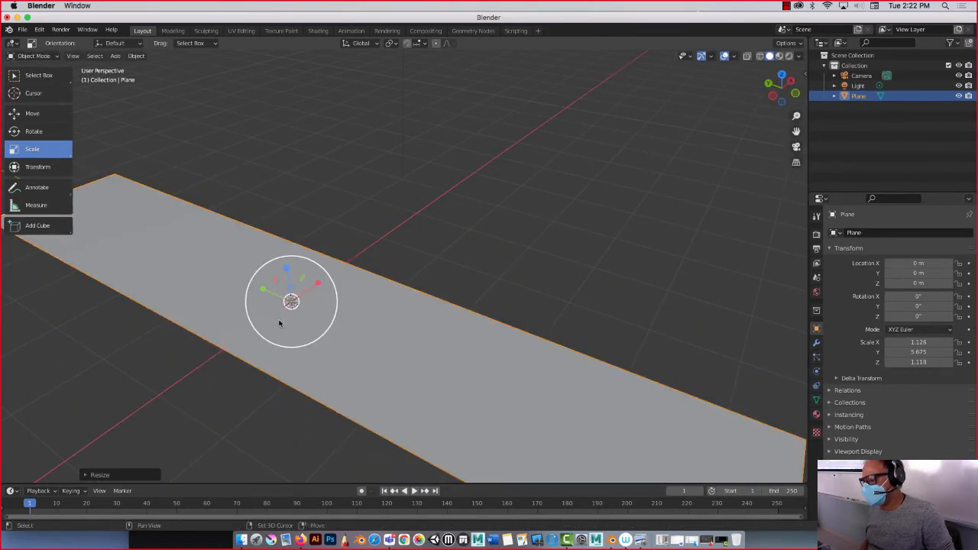
middle_drag(279, 324, 369, 240)
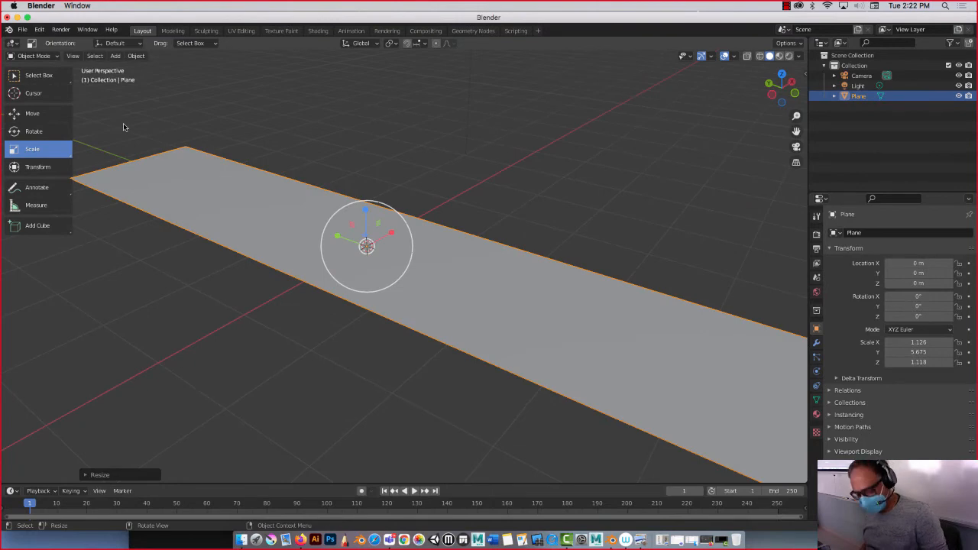
Step: Enter Edit Mode and extrude the plane's face slightly upward to form a thin plank
key(Tab)
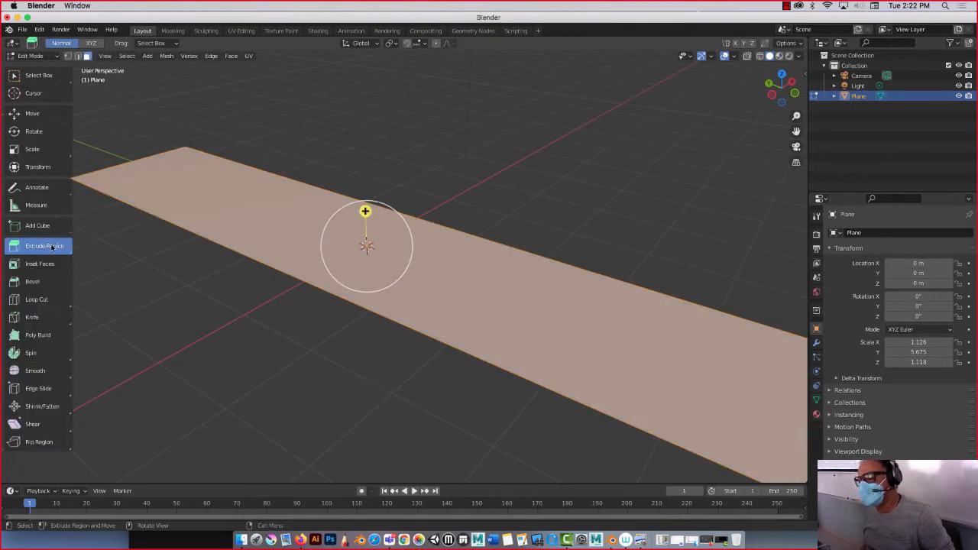
click(27, 115)
key(e)
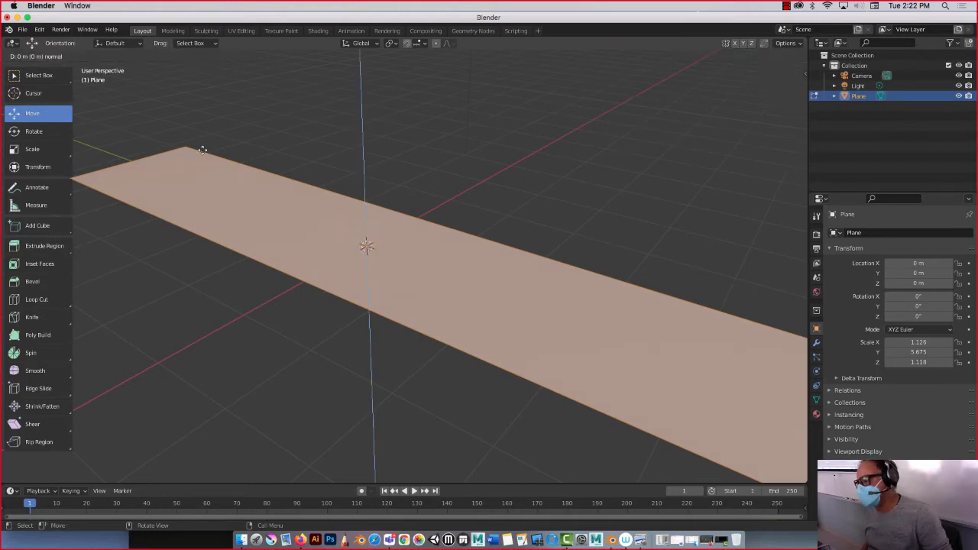
click(198, 131)
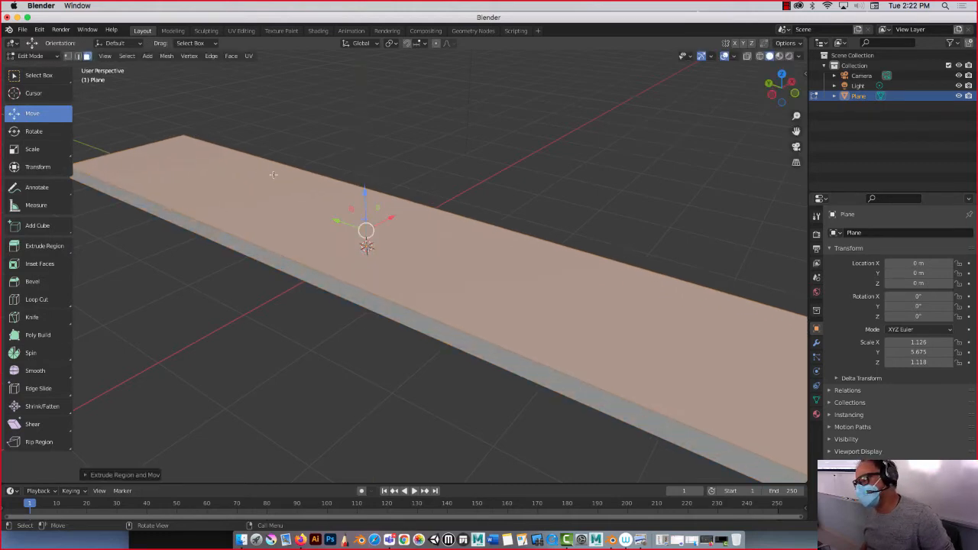
scroll(273, 175, down, 5)
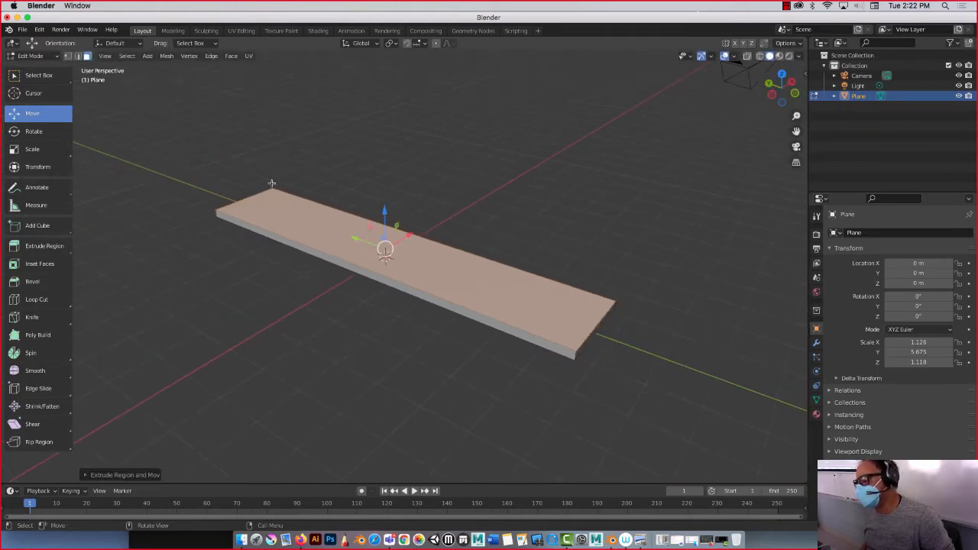
middle_drag(271, 184, 243, 170)
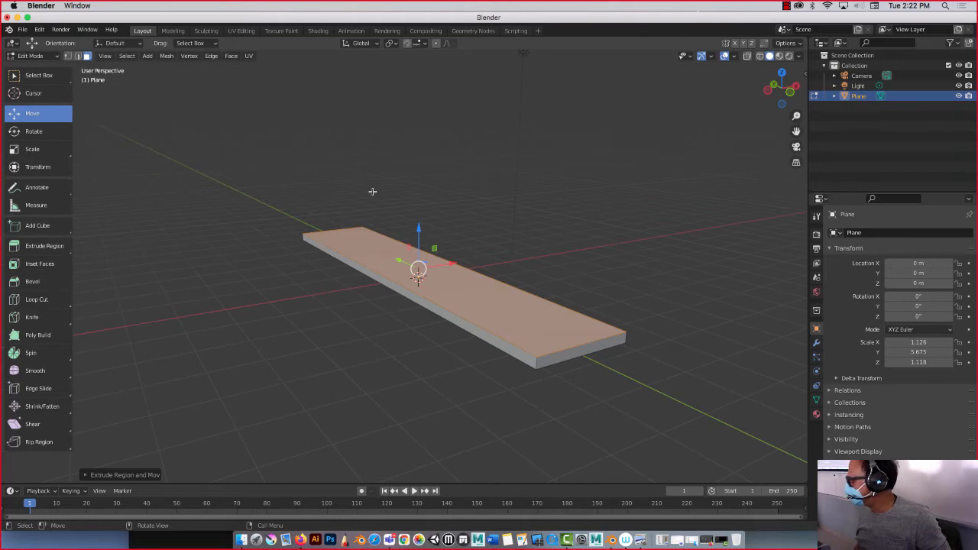
middle_drag(231, 196, 253, 201)
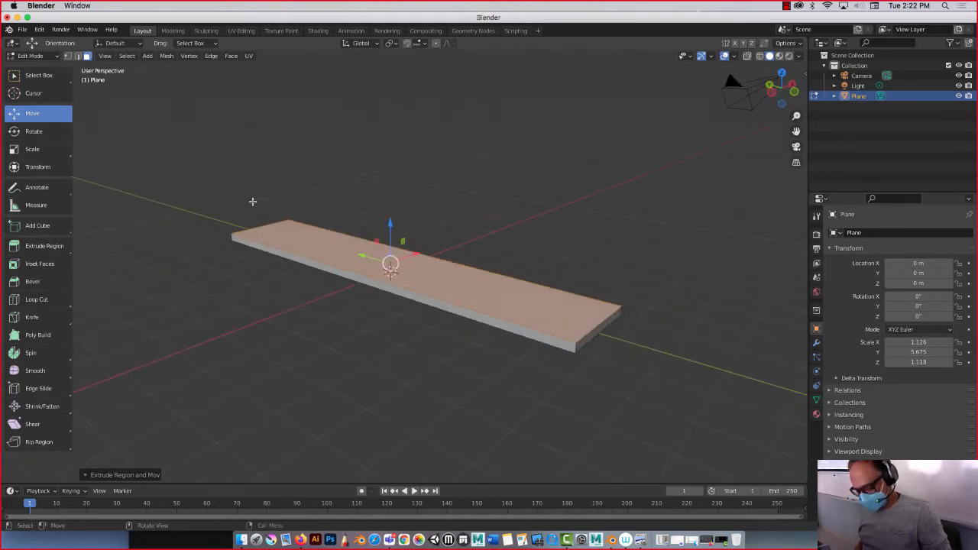
Step: Return to Object Mode and move the plank about 9.39 m along the X axis
key(Tab)
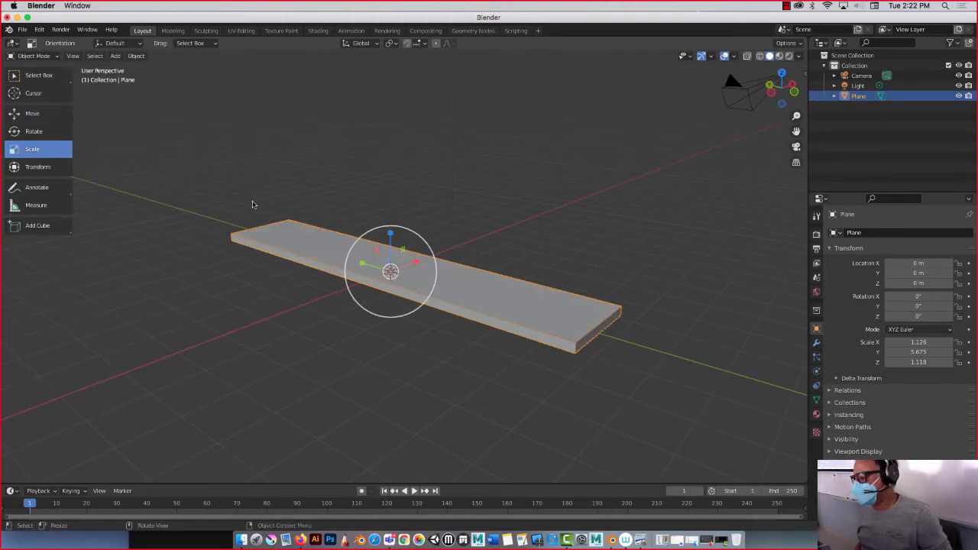
click(12, 115)
drag(417, 261, 579, 194)
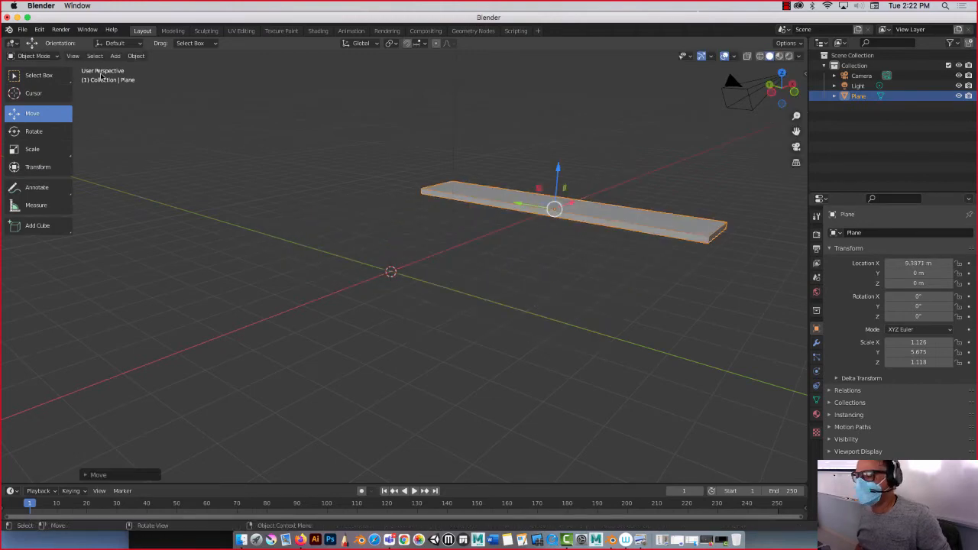
Step: Add a mesh cylinder at the origin and set its vertex count to 16
click(115, 56)
mouse_move(126, 68)
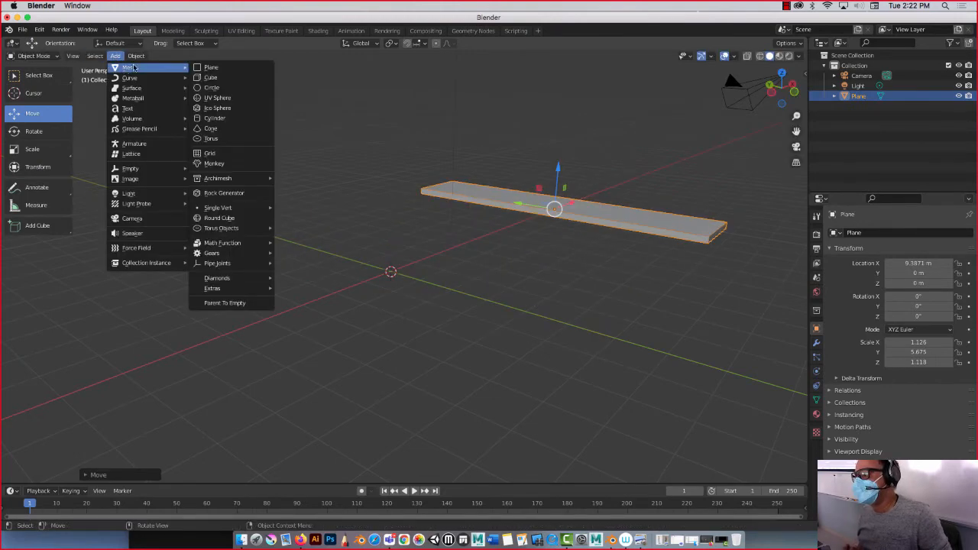
click(215, 120)
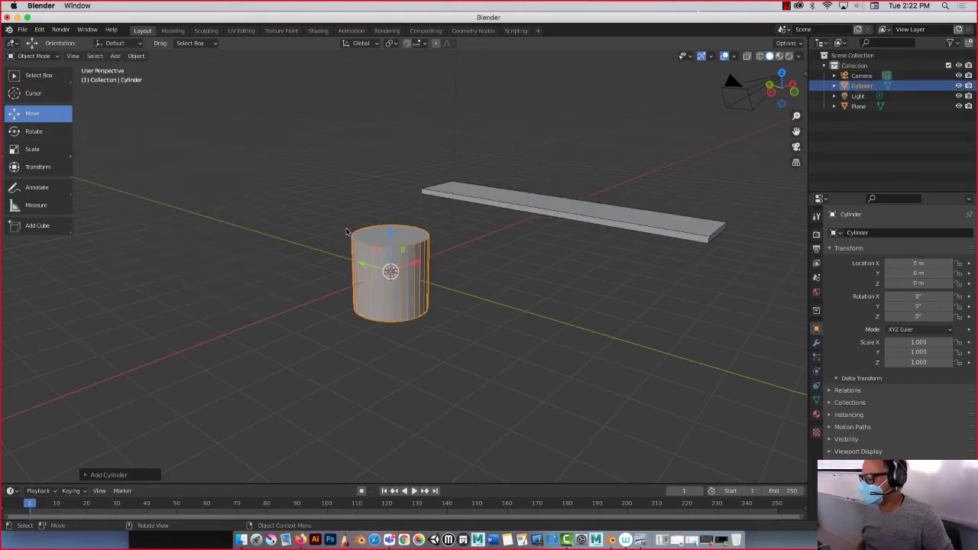
mouse_move(346, 232)
middle_down()
mouse_move(308, 227)
mouse_move(335, 239)
middle_up()
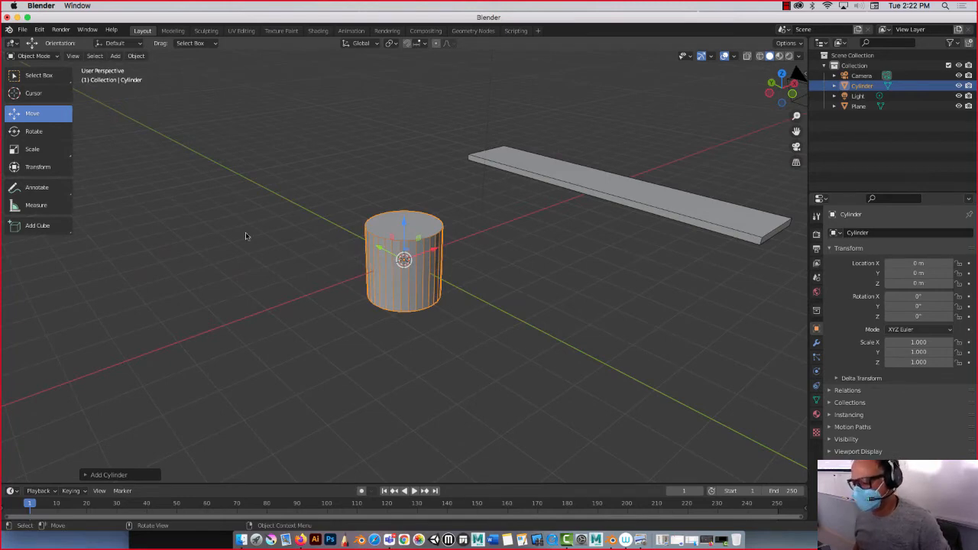
click(108, 475)
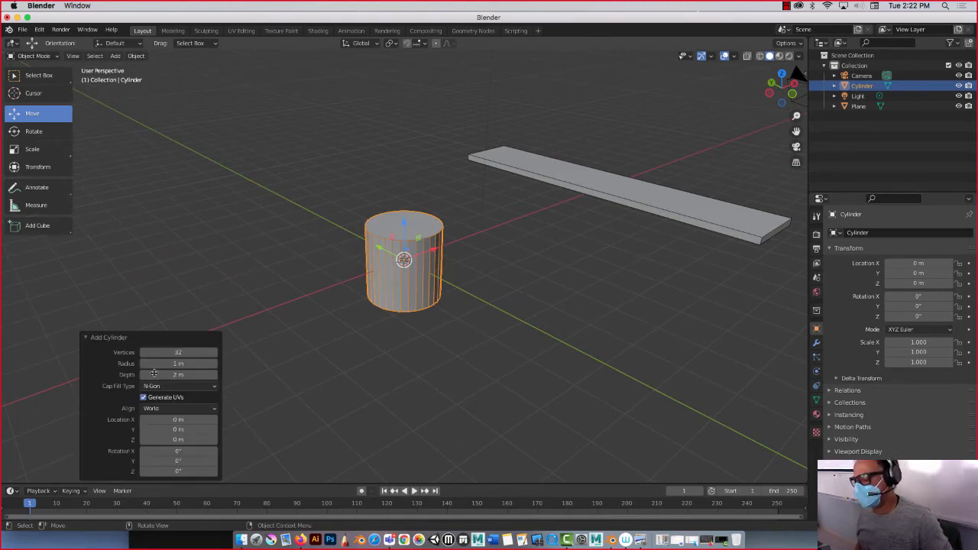
click(184, 352)
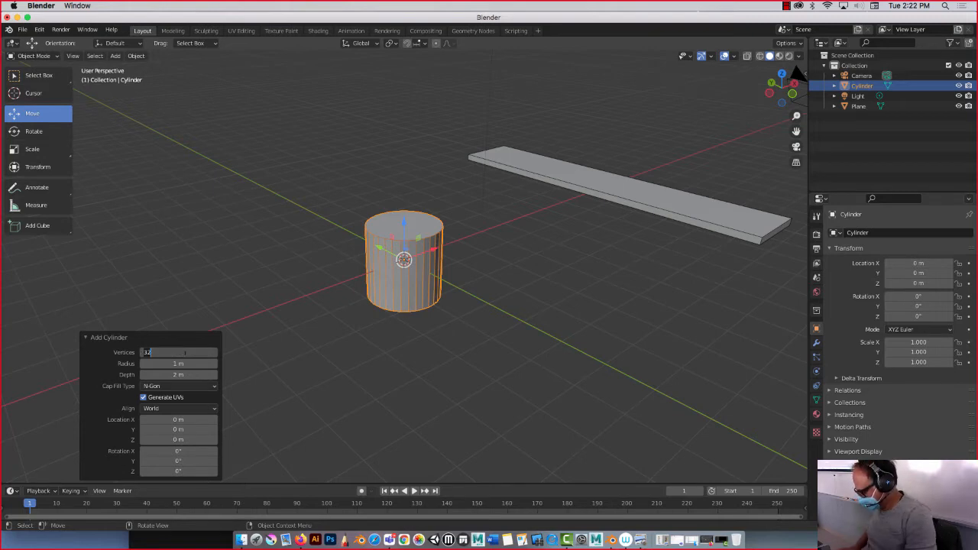
key(Return)
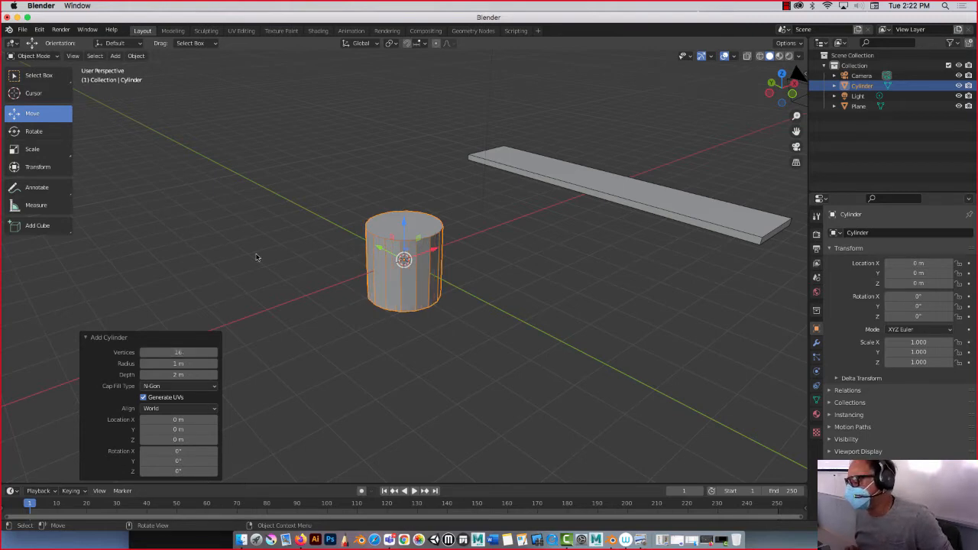
middle_drag(257, 258, 236, 243)
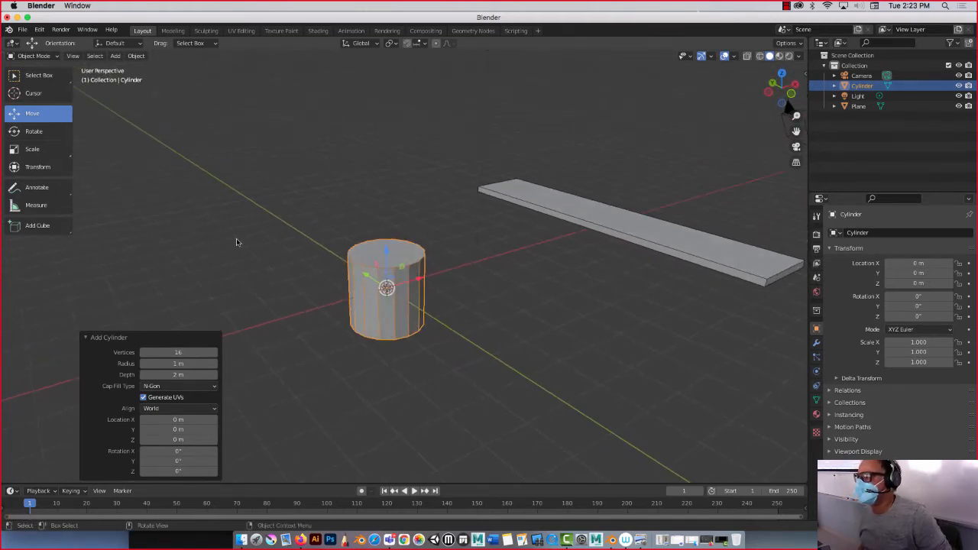
Step: Enter Edit Mode on the cylinder, switch to edge selection and select a single edge of its top rim
key(Tab)
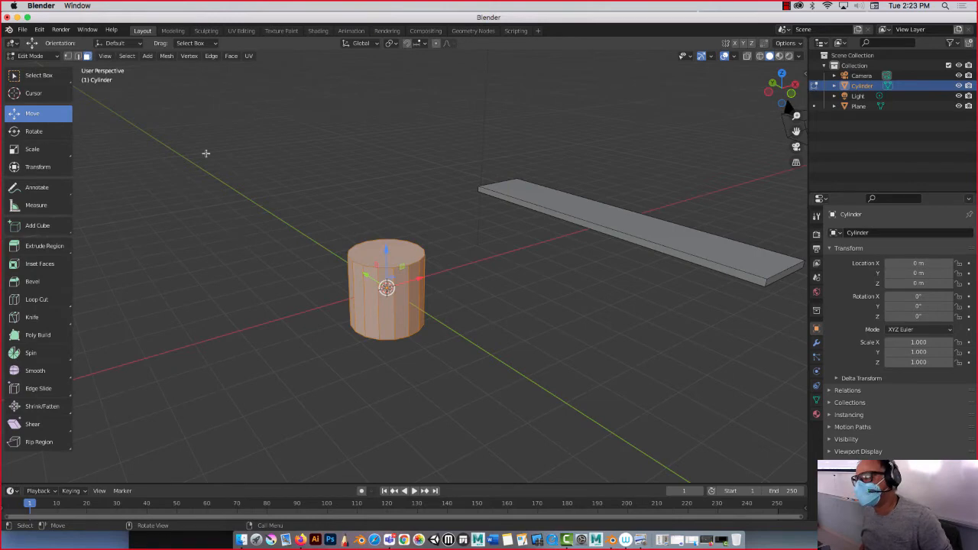
click(78, 56)
click(368, 270)
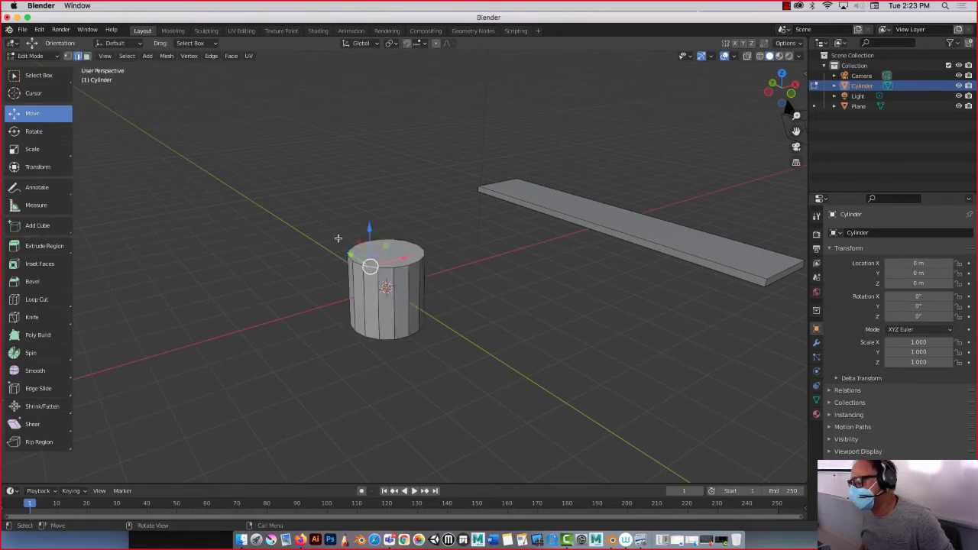
scroll(414, 246, down, 3)
scroll(401, 244, up, 1)
scroll(401, 245, up, 5)
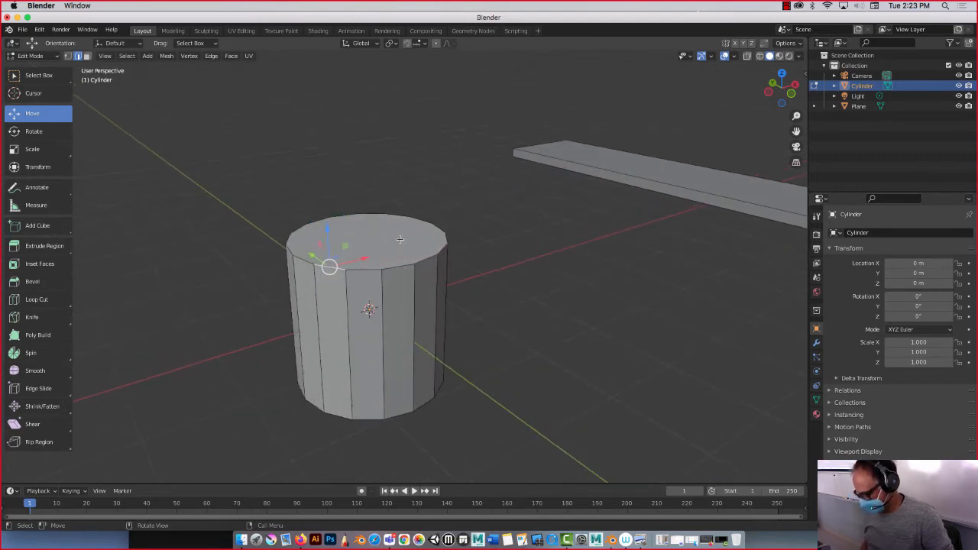
Step: Practise loop selection on the cylinder's rim and a vertical side edge, finishing with the whole top edge loop selected
alt+click(404, 264)
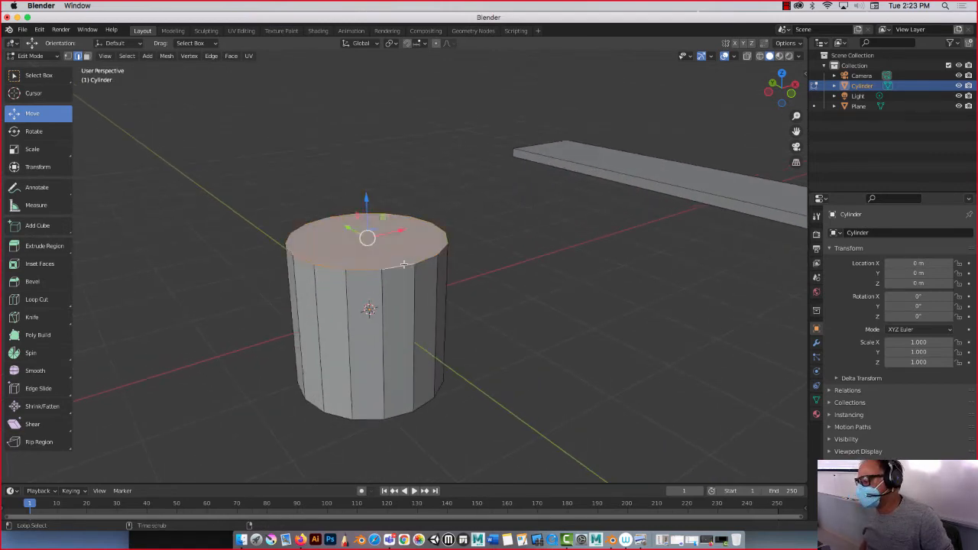
alt+click(345, 285)
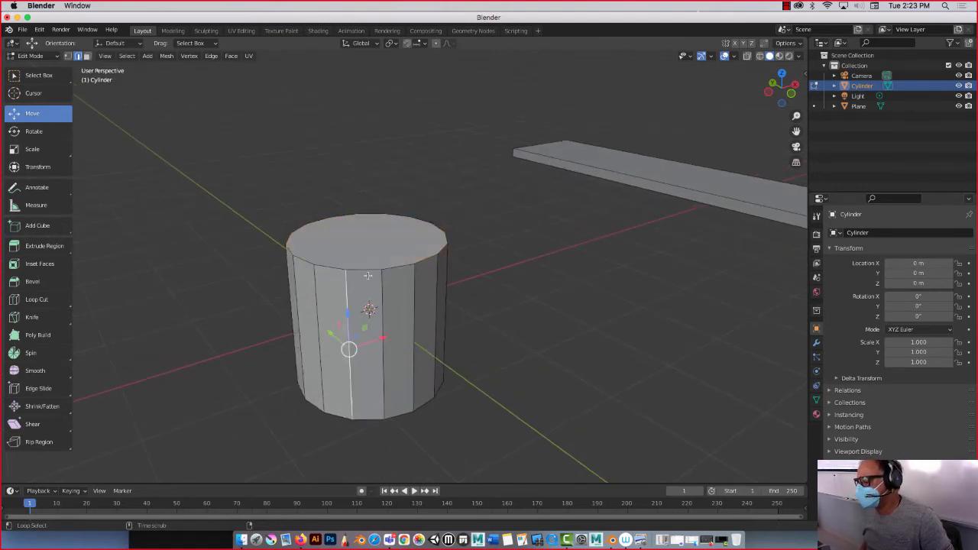
click(364, 269)
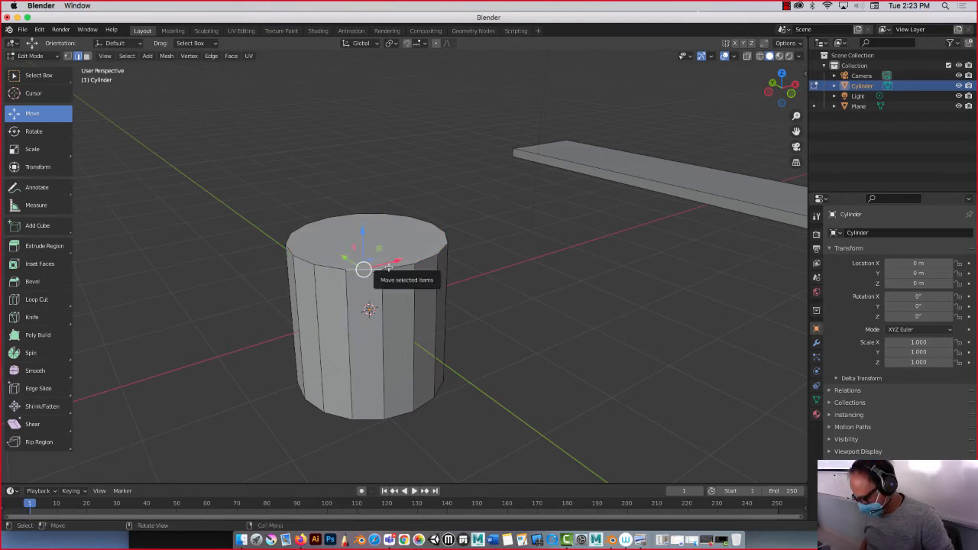
alt+click(388, 267)
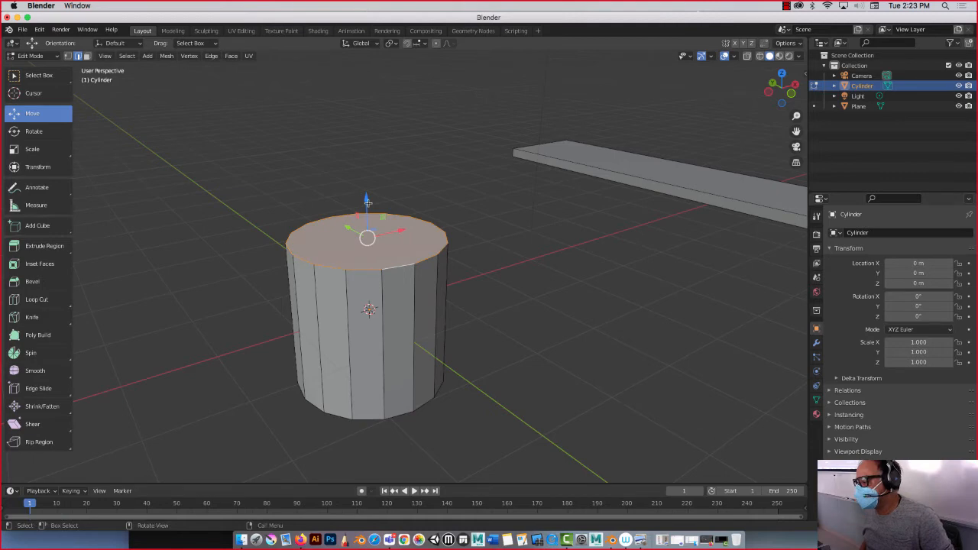
Step: Raise the cylinder's top edge loop about 0.85 m and scale it to about 0.79 to taper the body
drag(366, 202, 372, 138)
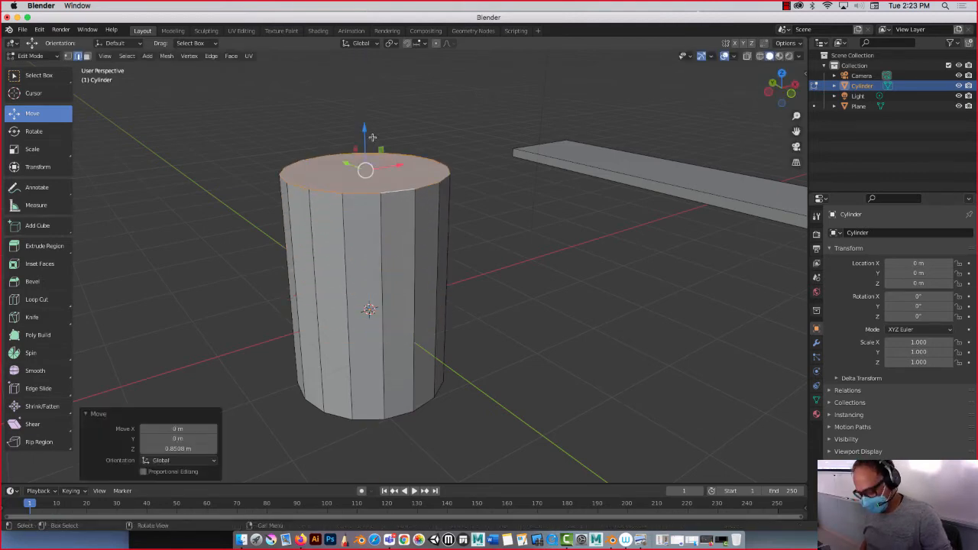
key(s)
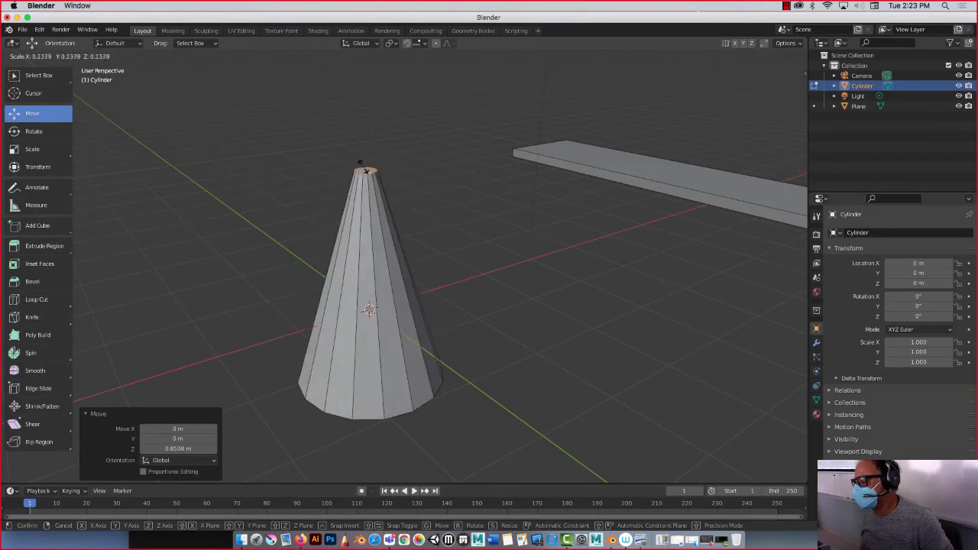
click(369, 144)
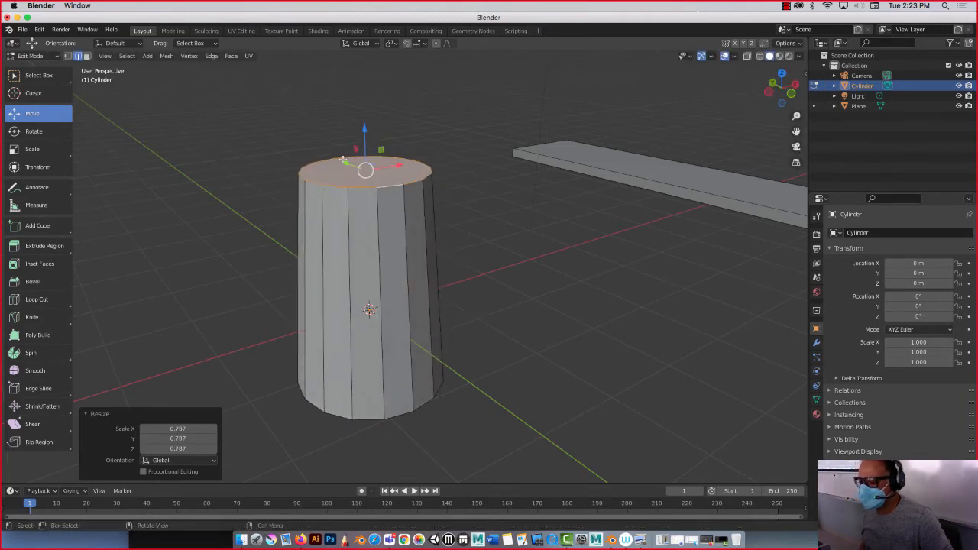
Step: Add a loop cut around the middle of the cylinder, raise it about 0.36 m and scale it to about 0.48 to form a waist
click(35, 303)
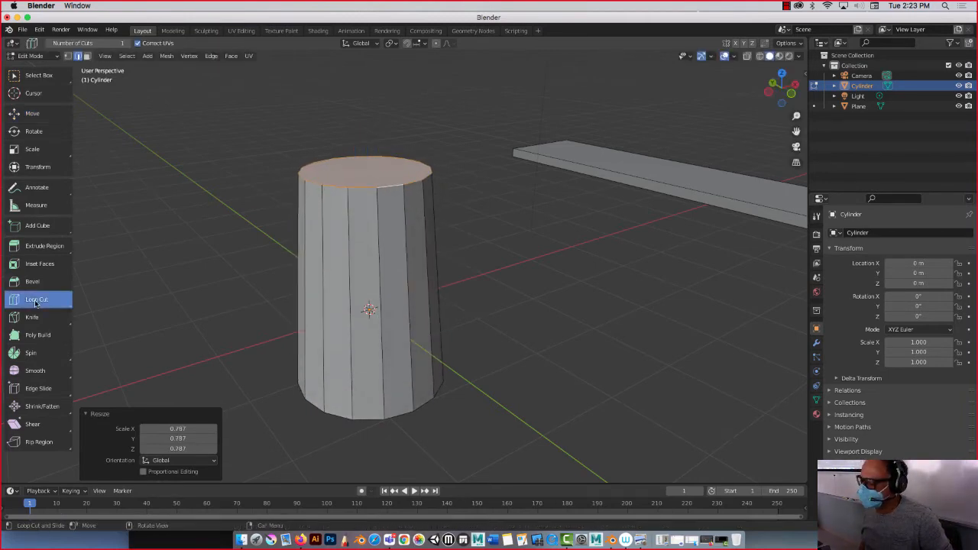
click(349, 310)
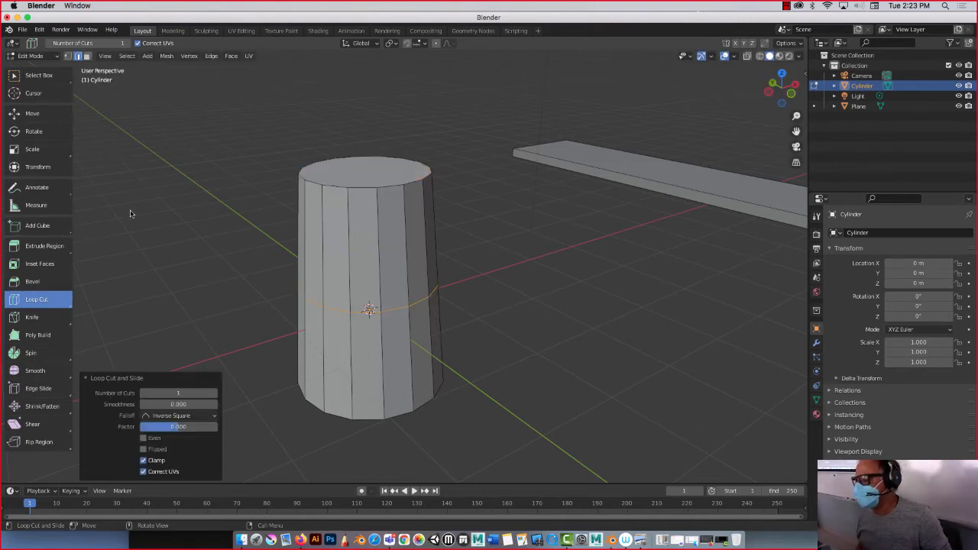
click(39, 116)
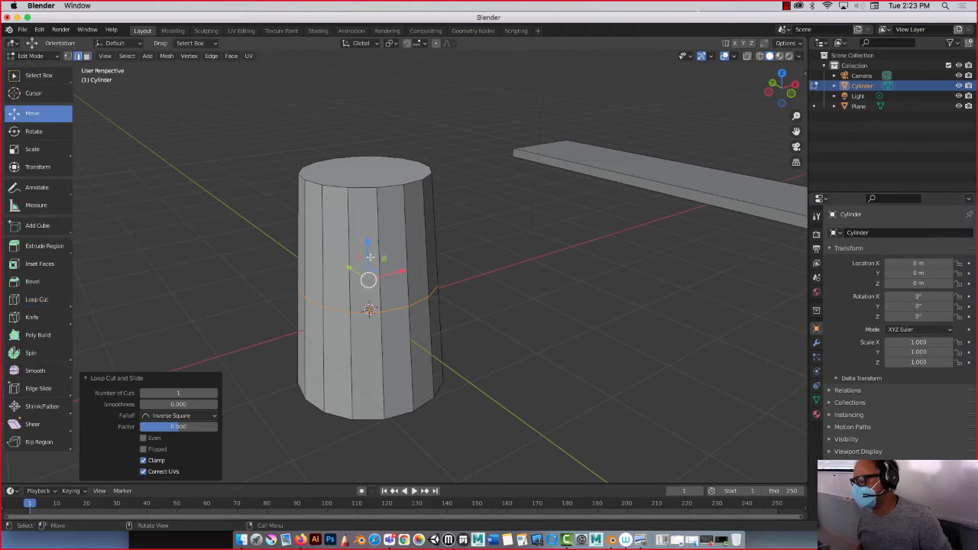
drag(370, 257, 349, 251)
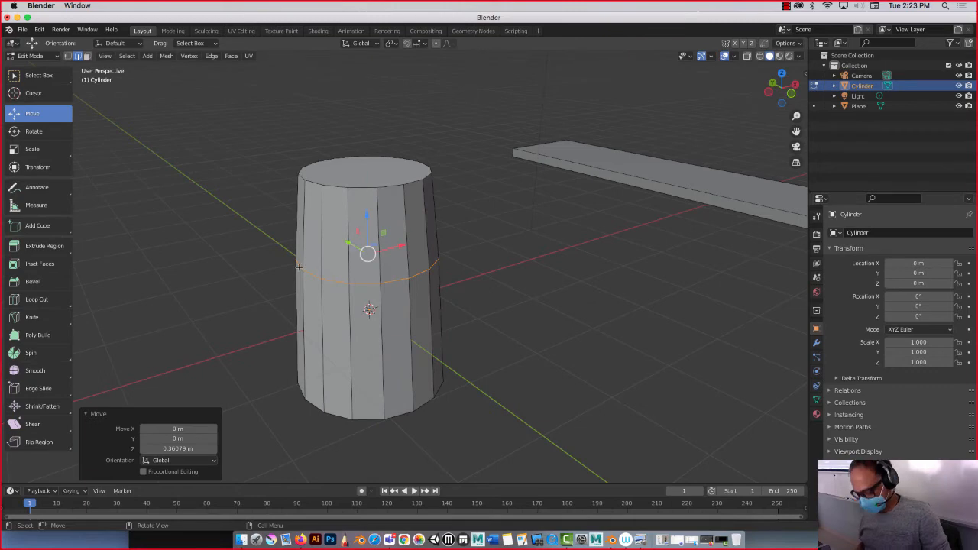
key(s)
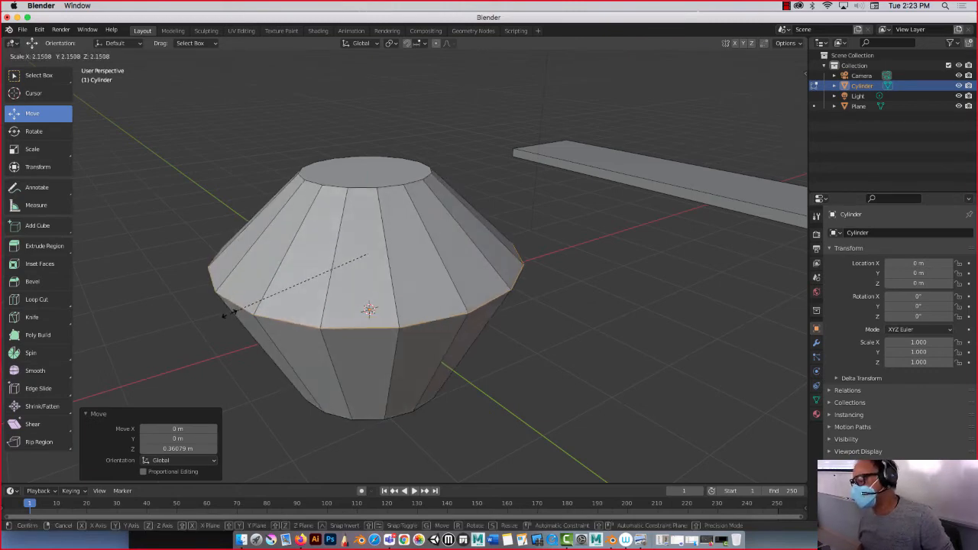
click(334, 260)
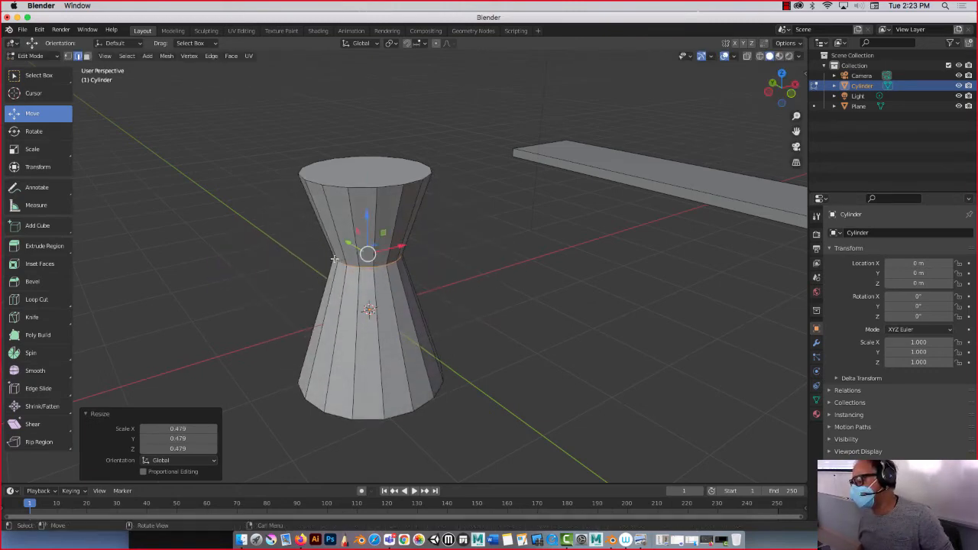
Step: Add a loop cut near the cylinder's base at a slide factor of about 0.75 and scale it to about 1.16
middle_drag(278, 286, 257, 269)
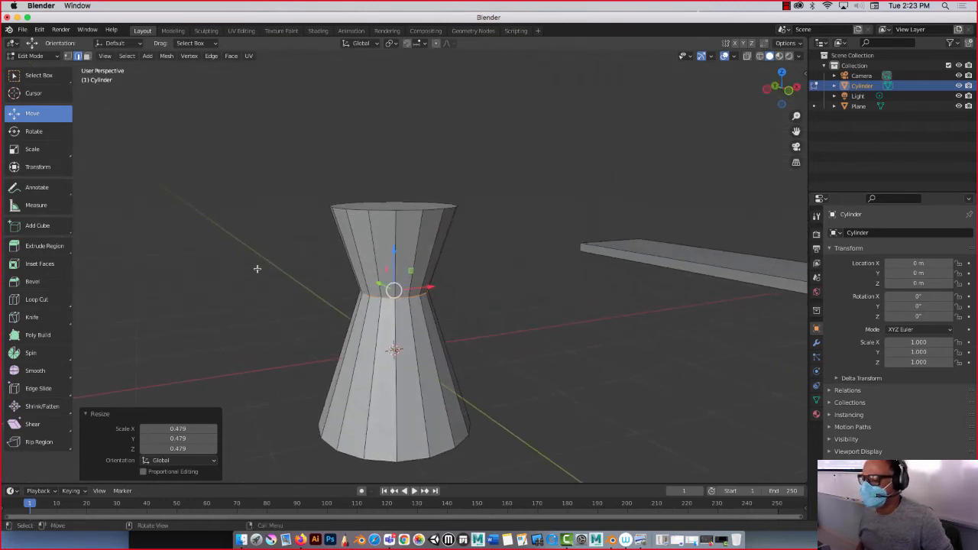
click(30, 299)
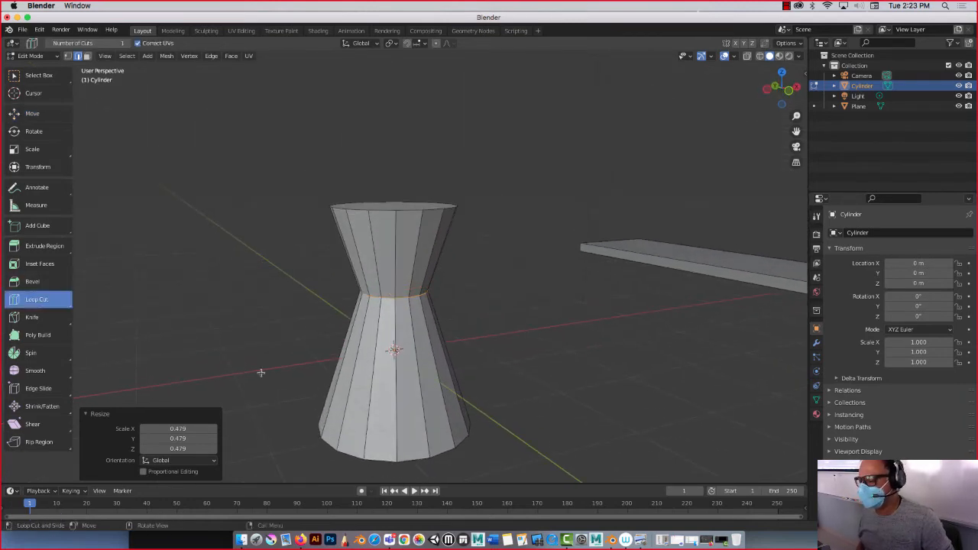
click(400, 406)
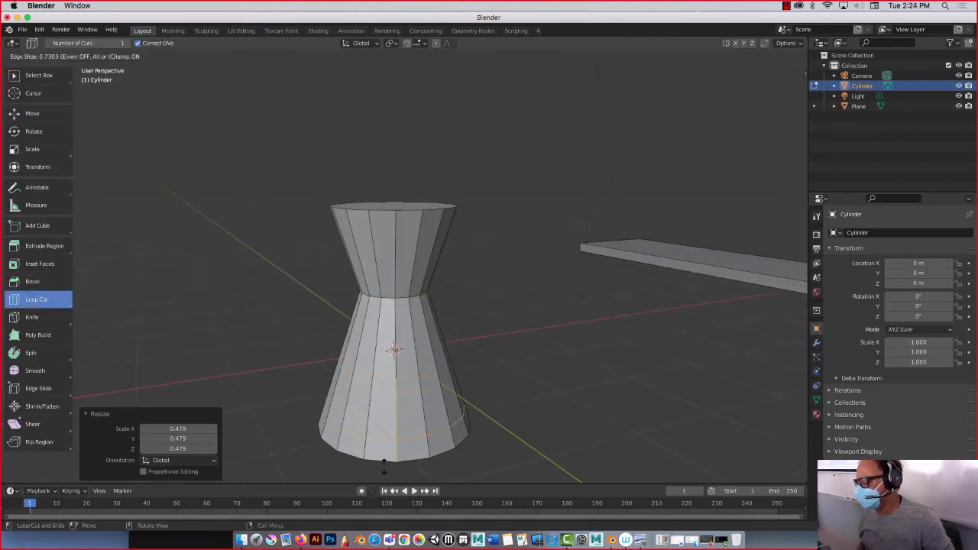
drag(378, 475, 385, 388)
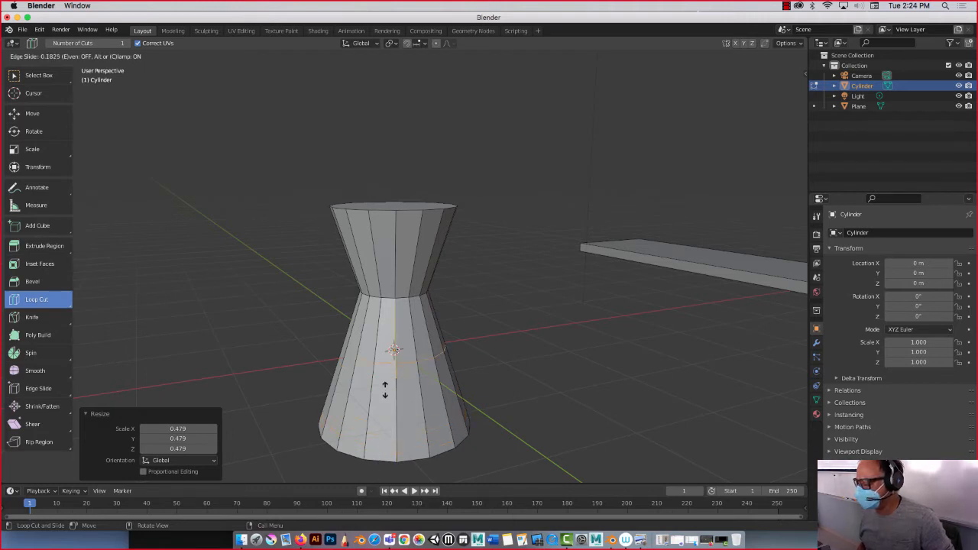
drag(384, 336, 356, 464)
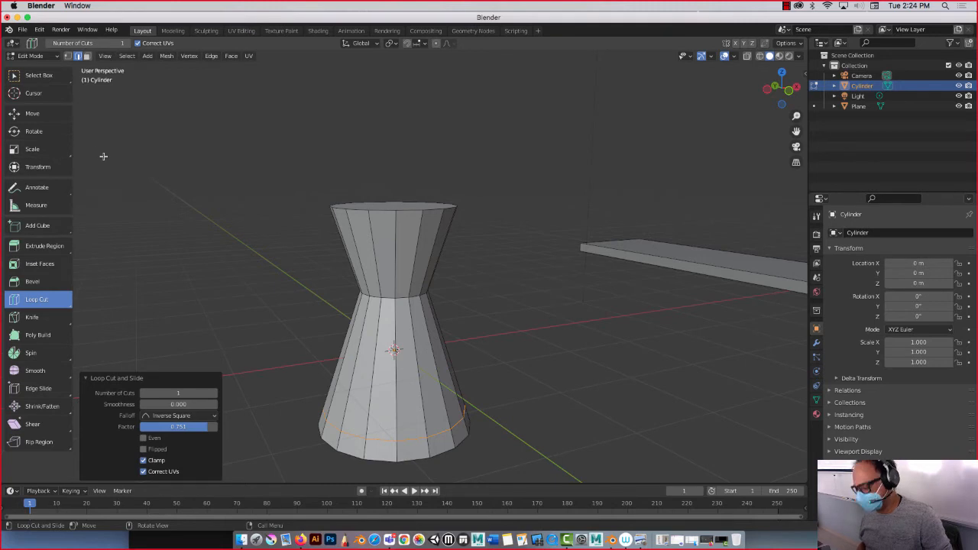
key(s)
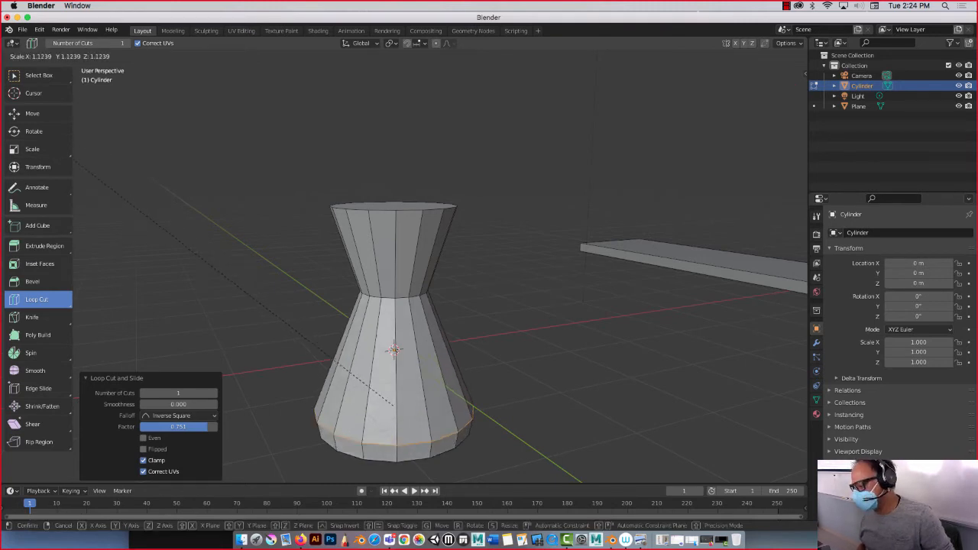
click(39, 139)
Step: Add an unslid loop cut halfway between the waist and the base loop, and scale it to about 2.07 for a wide belly
middle_drag(330, 300, 297, 273)
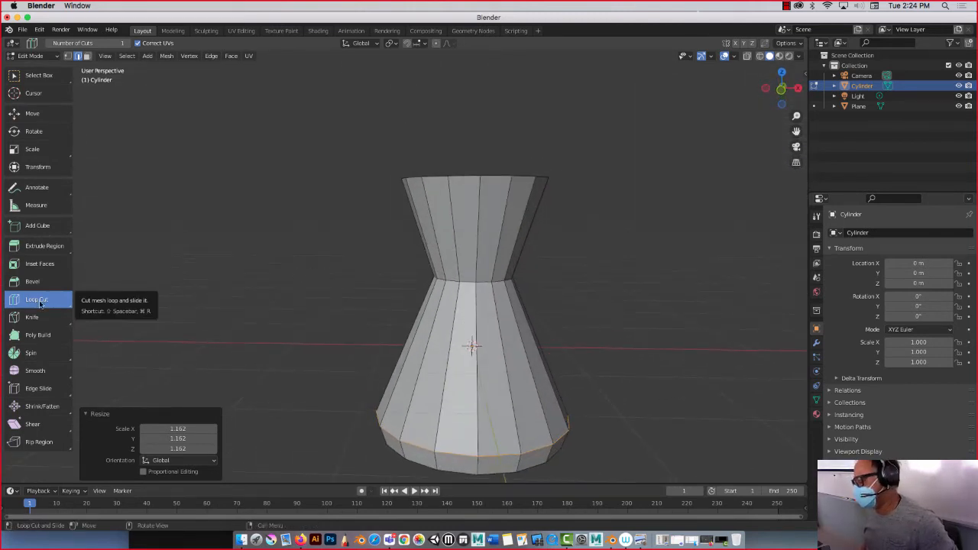
click(471, 346)
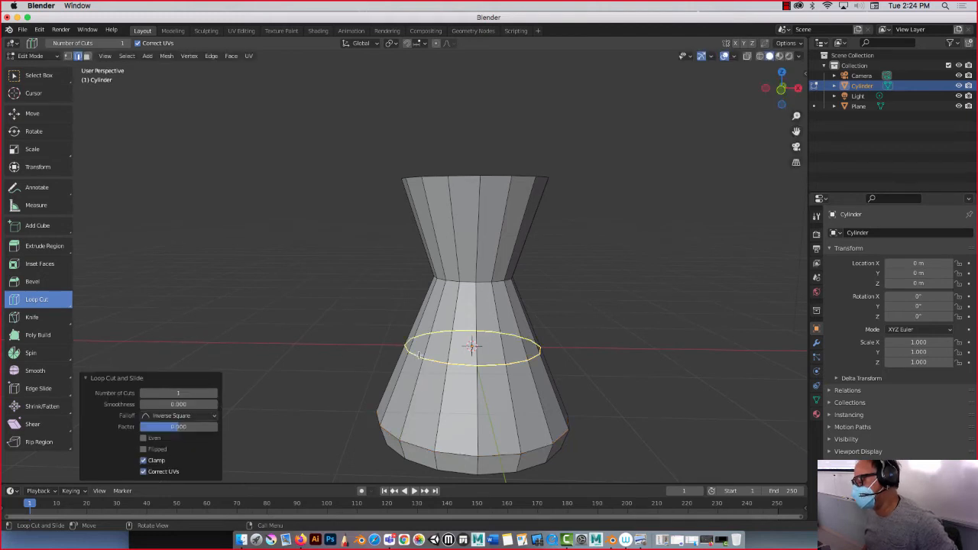
click(31, 114)
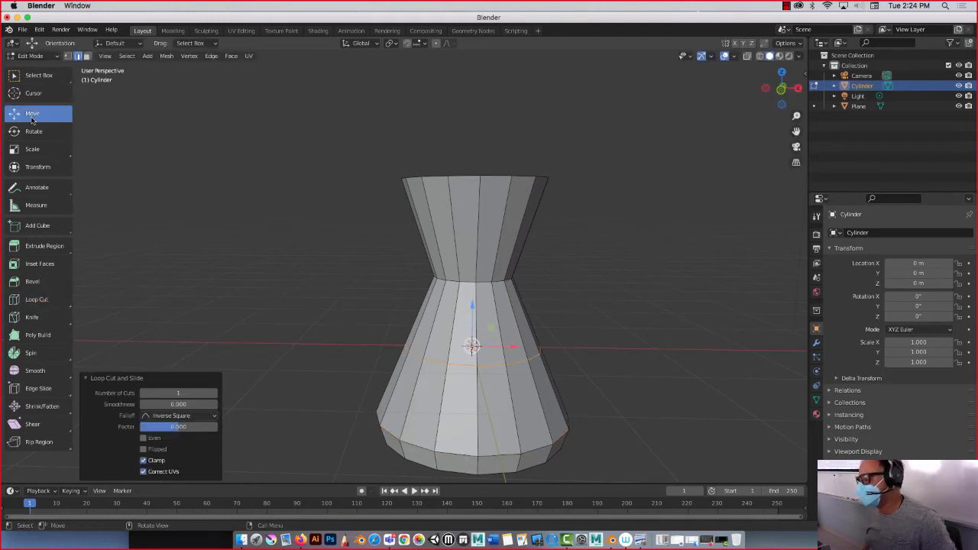
key(s)
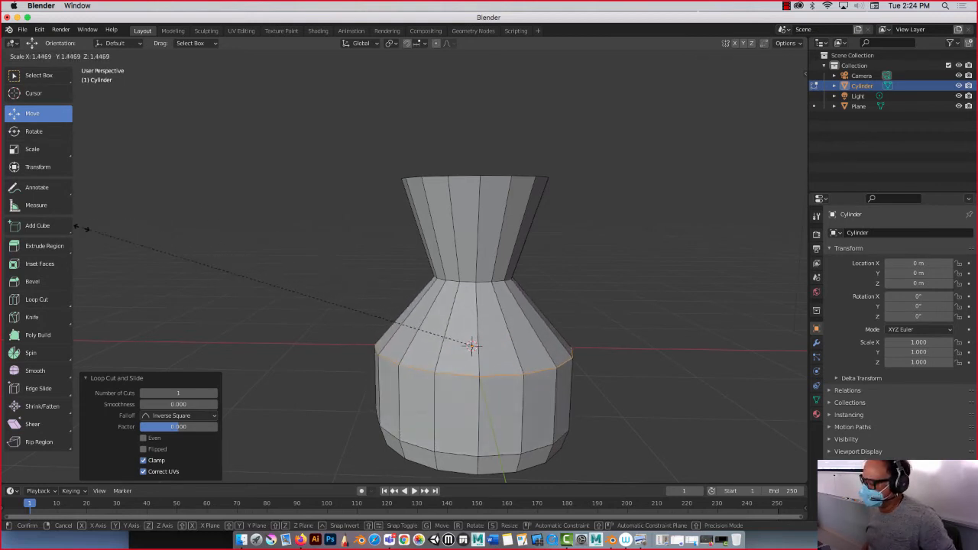
click(701, 251)
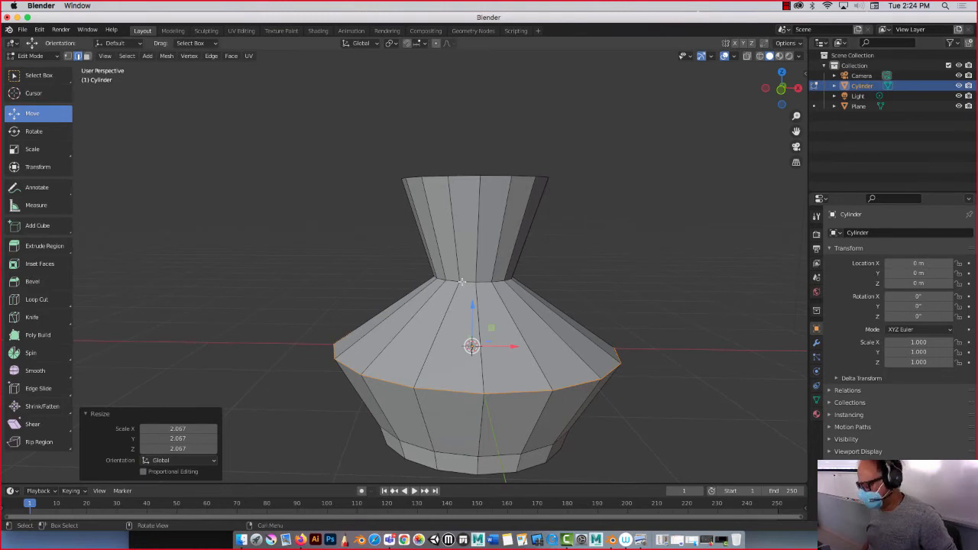
Step: Select the whole waist edge loop and raise it about 0.69 m toward the top rim
alt+click(465, 282)
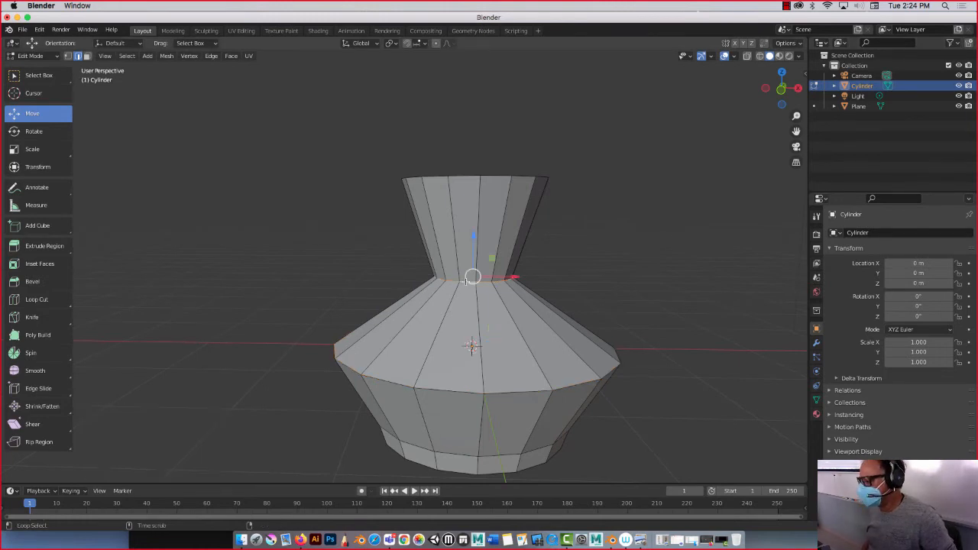
drag(472, 242, 471, 181)
mouse_move(301, 244)
middle_down()
mouse_move(279, 264)
mouse_move(255, 242)
mouse_move(326, 234)
mouse_move(324, 255)
mouse_move(313, 258)
middle_up()
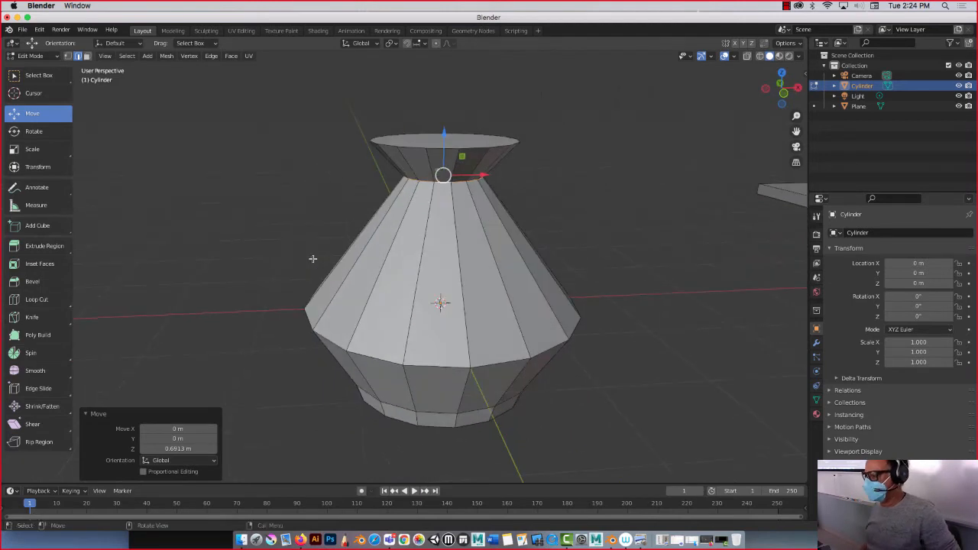
middle_drag(430, 288, 186, 168)
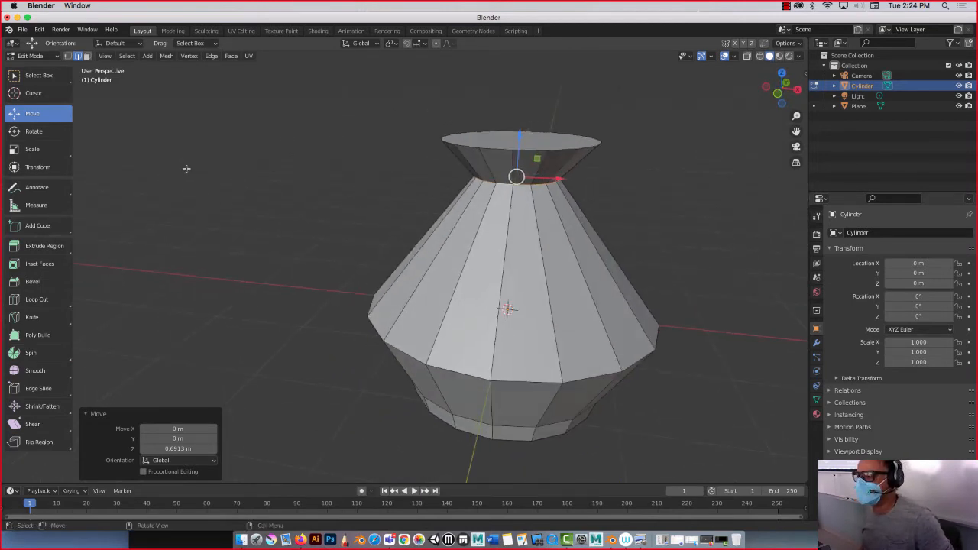
Step: Add a loop cut between the neck and the belly at a factor of about 0.445 and scale it to about 1.19
middle_drag(457, 294, 361, 286)
click(37, 300)
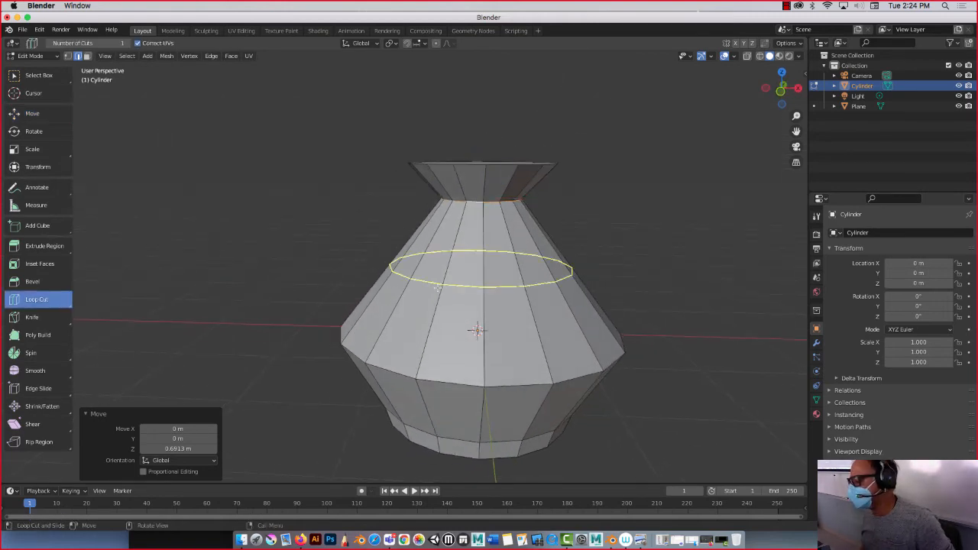
drag(436, 288, 431, 314)
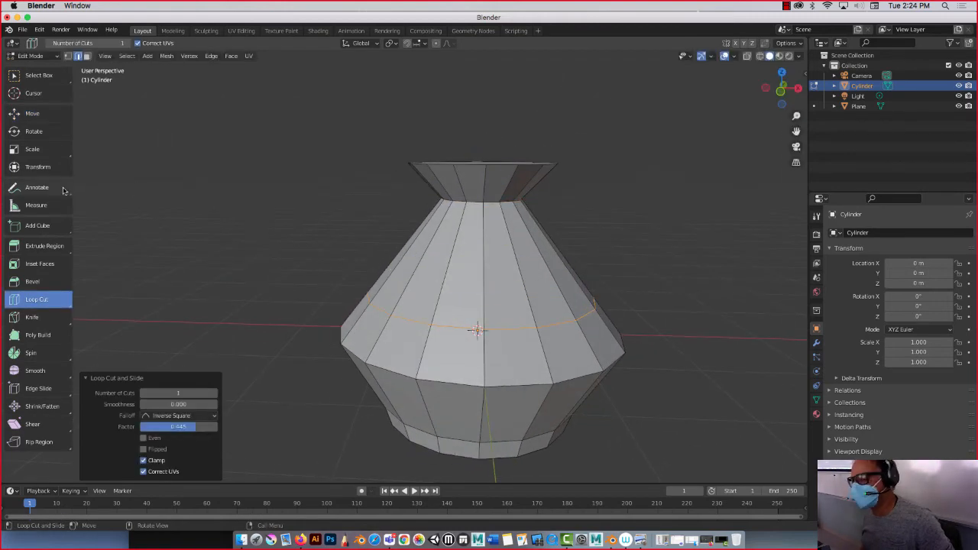
click(31, 150)
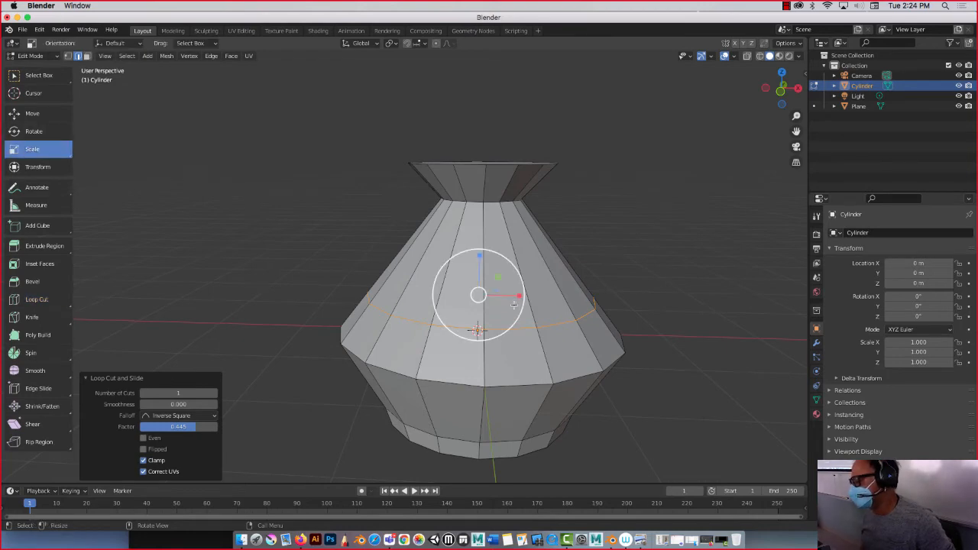
middle_drag(497, 333, 458, 240)
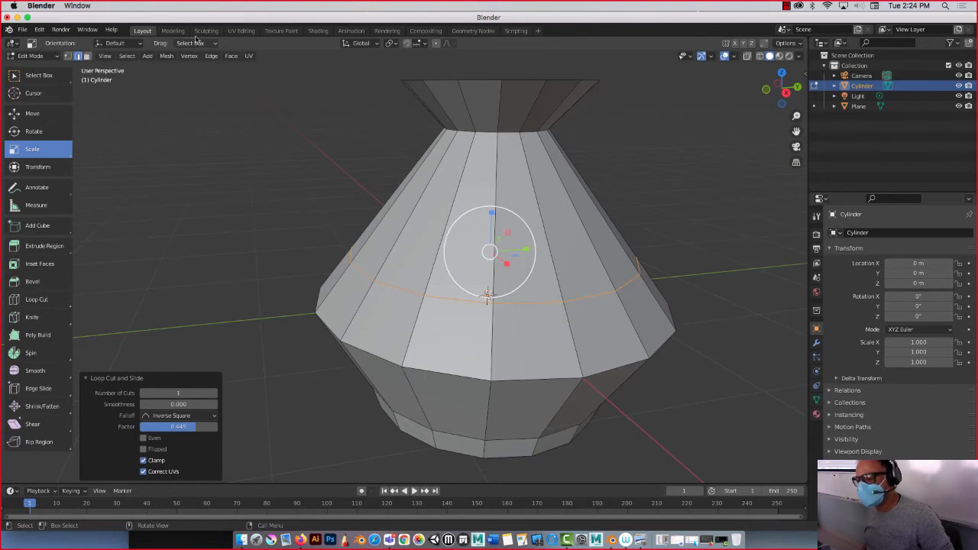
click(36, 115)
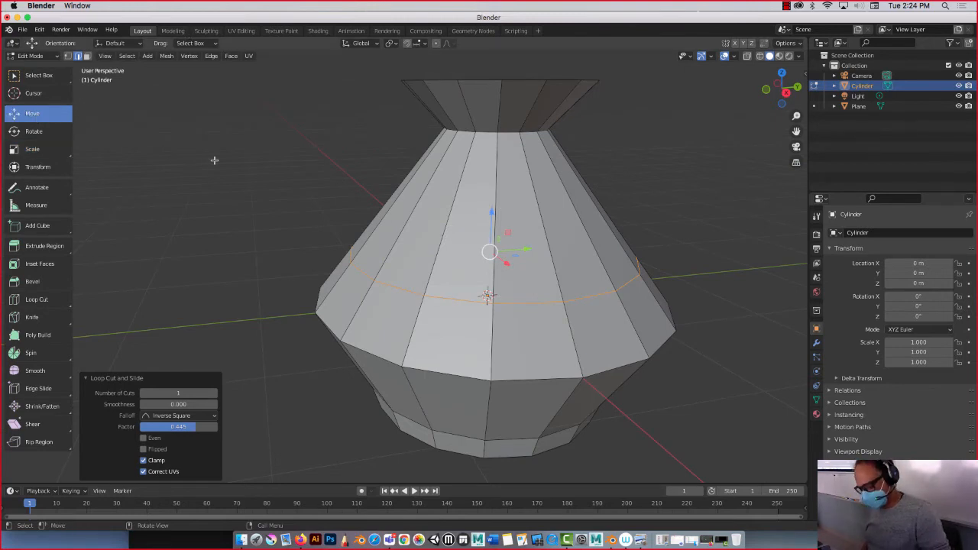
key(s)
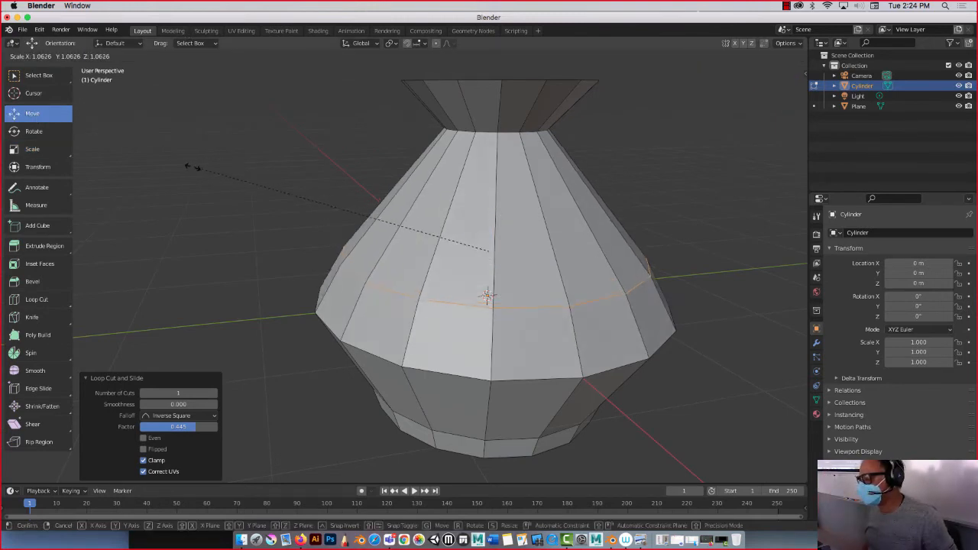
click(148, 176)
Step: Scale the loop just above the belly to about 0.38 to shape a long straight neck
middle_drag(186, 262, 212, 196)
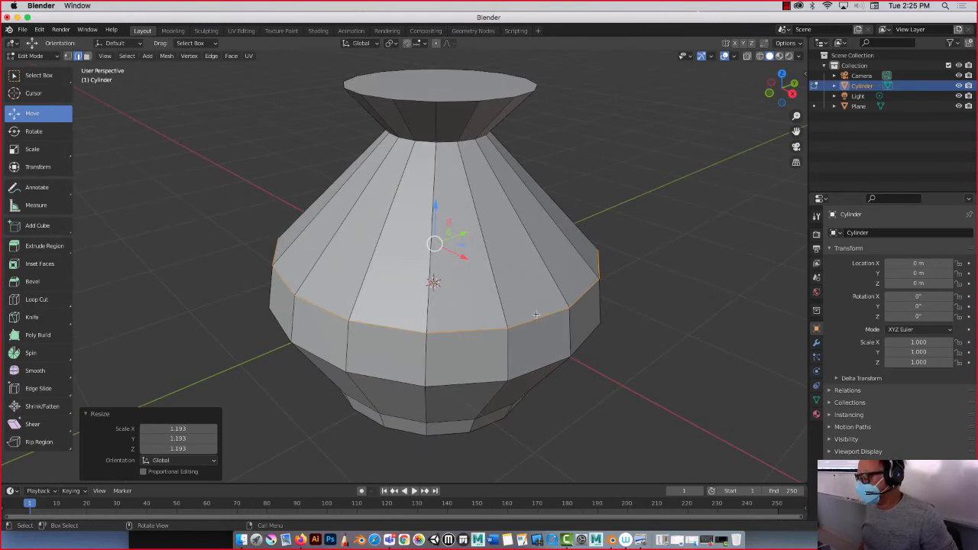
key(s)
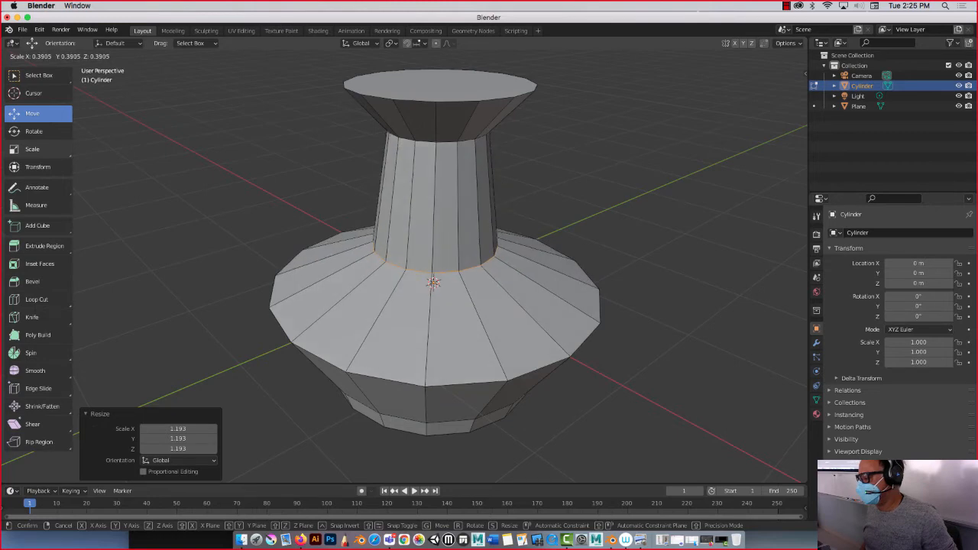
click(298, 180)
Step: Narrow the loop at the bottom of the neck to about 0.26 and raise it about 0.38 m
middle_drag(298, 180, 290, 204)
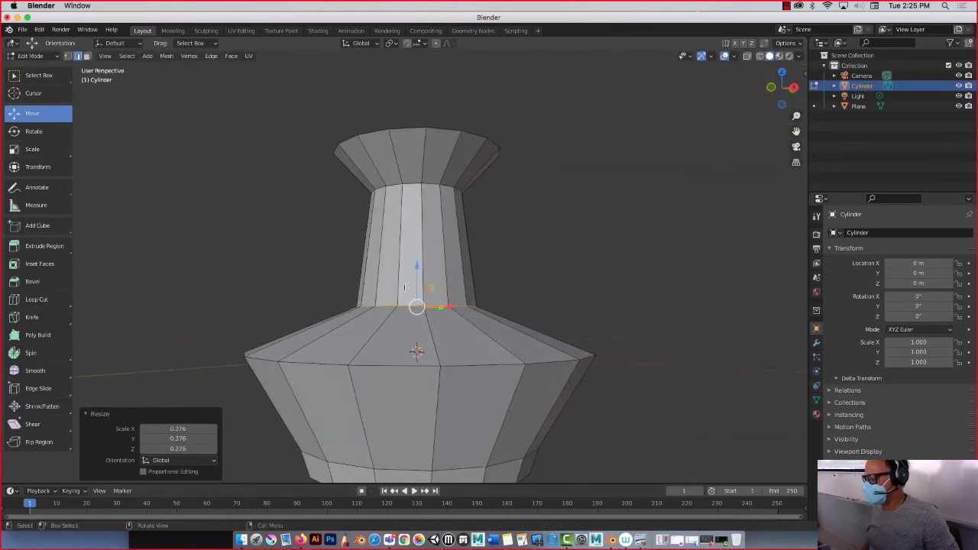
key(s)
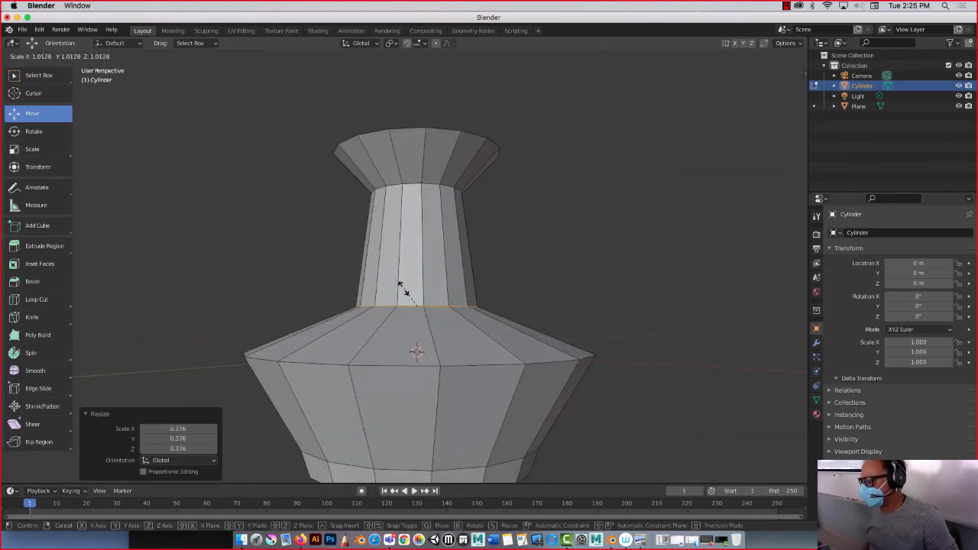
click(413, 303)
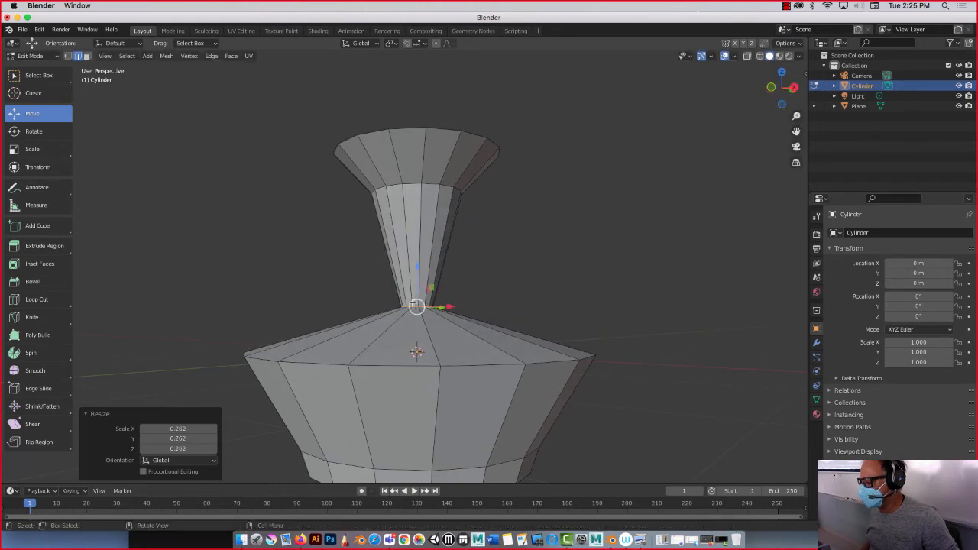
drag(416, 280, 423, 184)
middle_drag(422, 185, 400, 234)
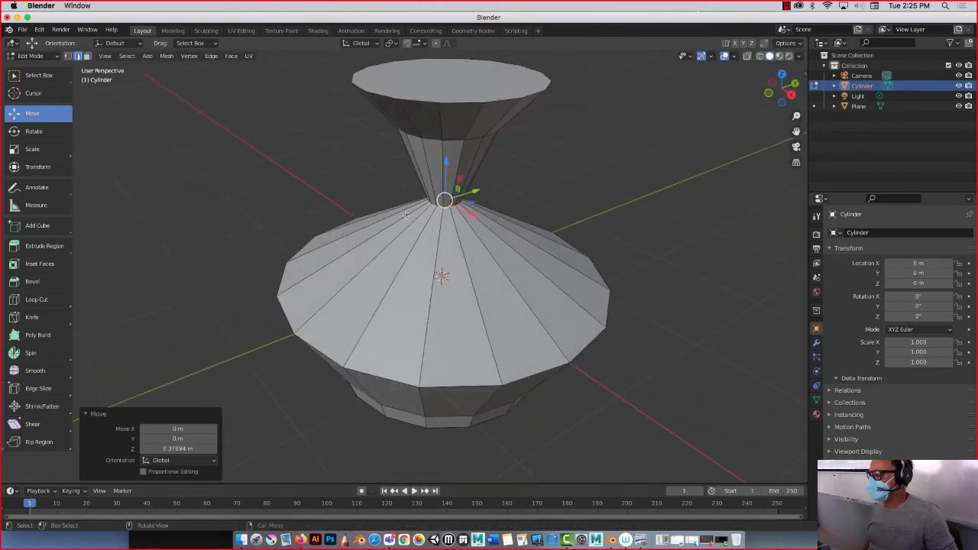
alt+scroll(408, 165, up, 1)
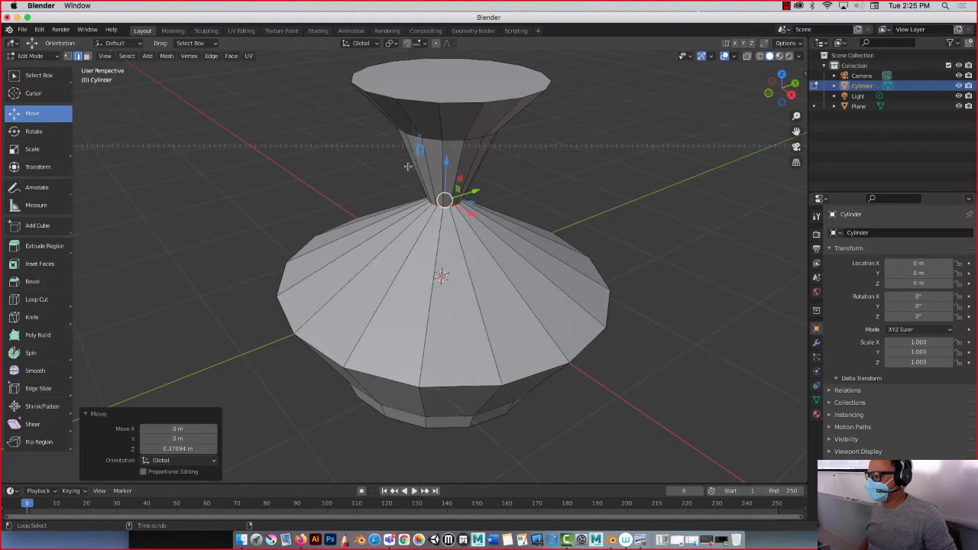
Step: Switch to face selection and select the vase's top cap face
click(87, 57)
click(448, 77)
middle_drag(448, 76, 443, 104)
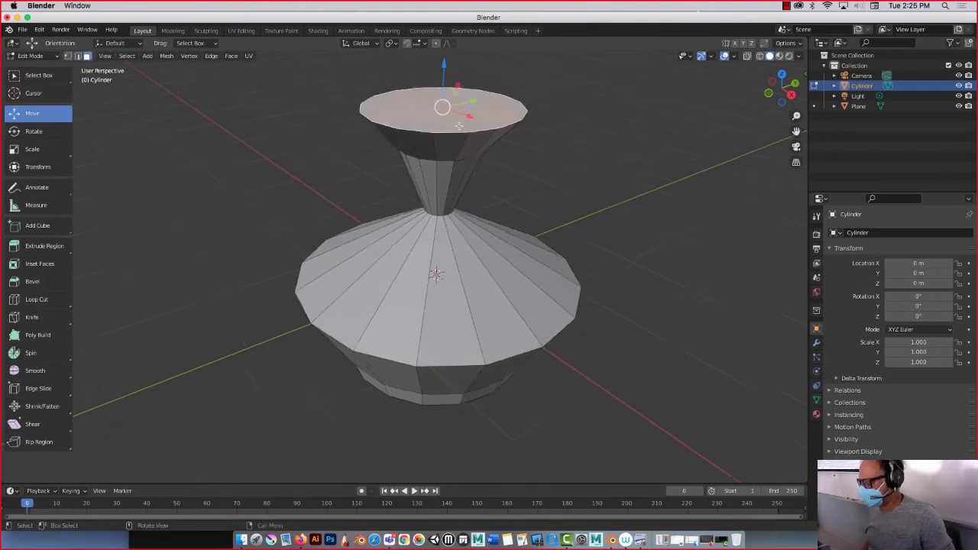
scroll(439, 130, down, 2)
middle_drag(434, 153, 430, 178)
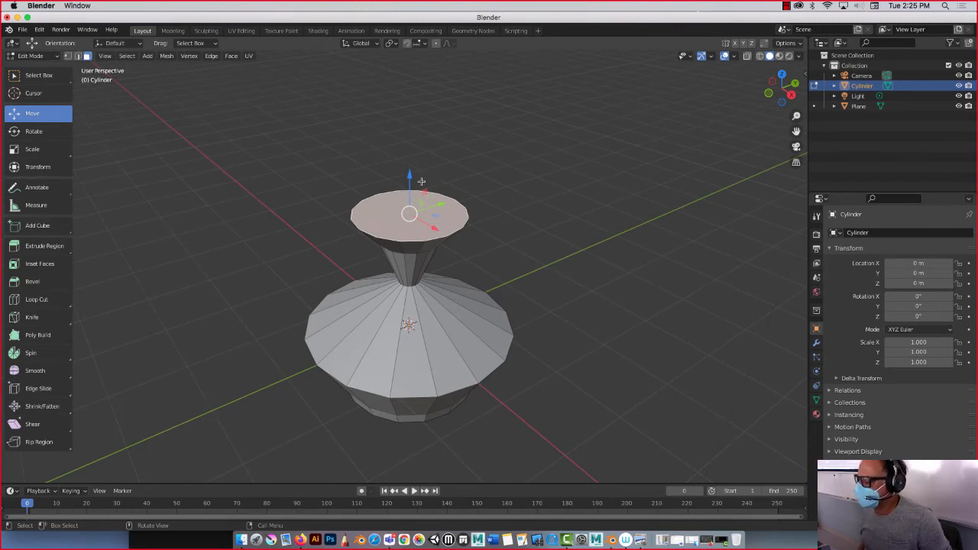
Step: Scale the vase's top cap face to about 0.304 to narrow the mouth
middle_drag(421, 181, 388, 185)
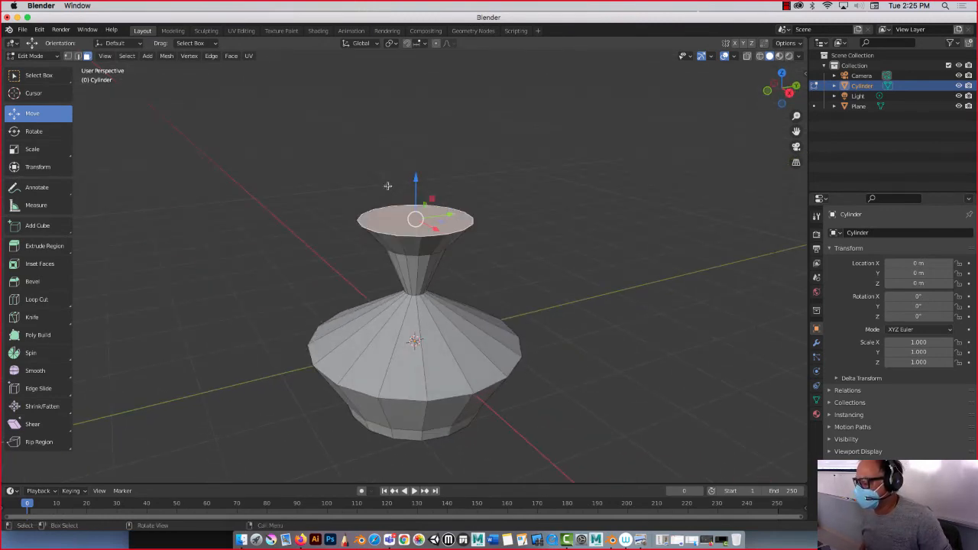
key(s)
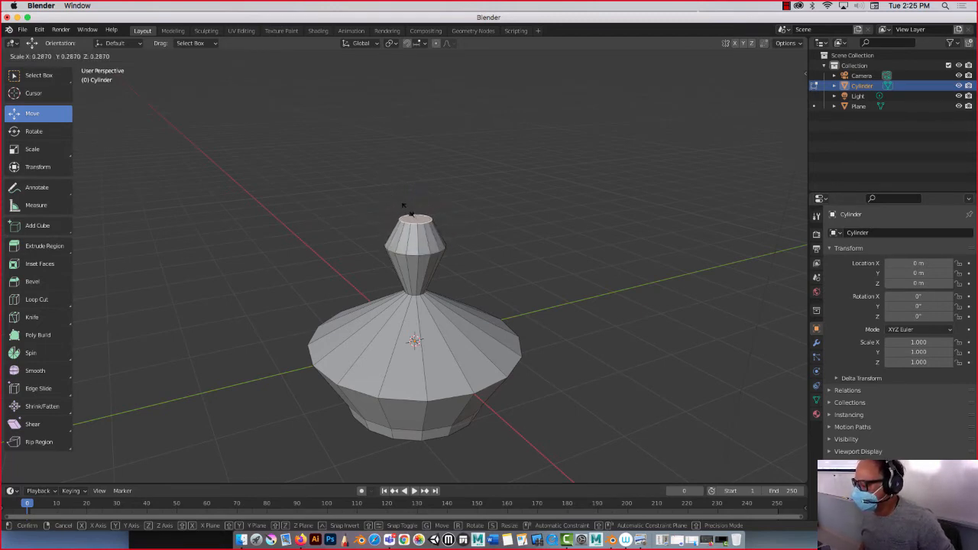
click(403, 203)
Step: Inset the vase's top cap face by about 0.077 m to form a rim
middle_drag(393, 183, 307, 188)
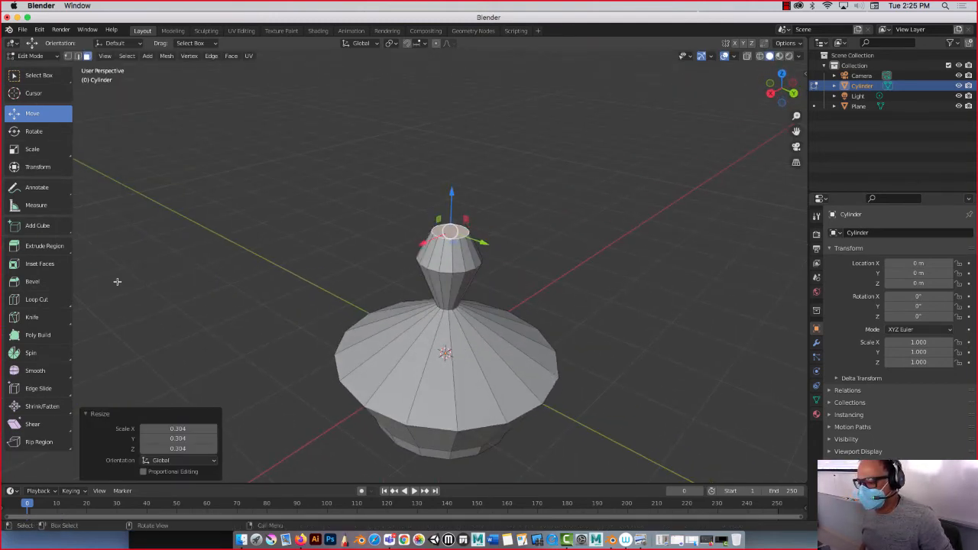
click(44, 267)
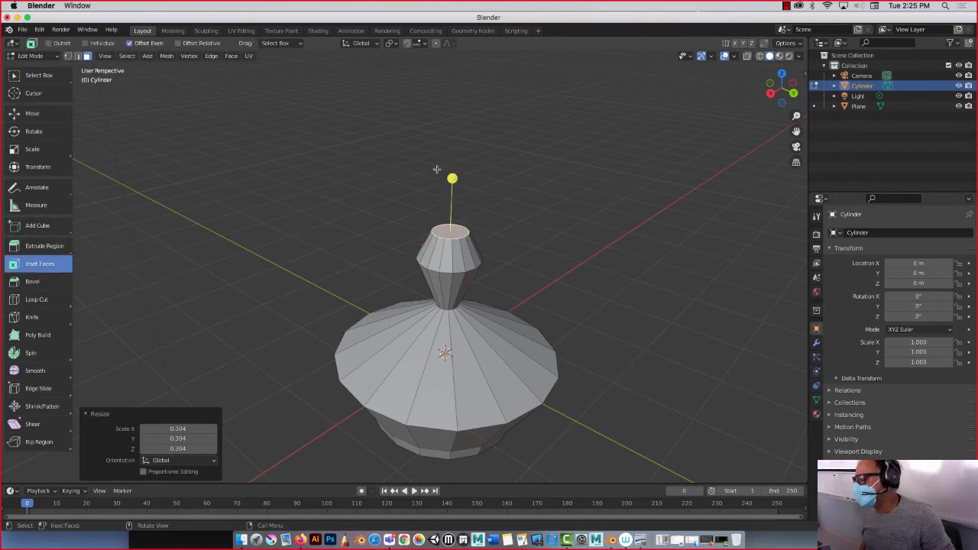
drag(452, 177, 448, 181)
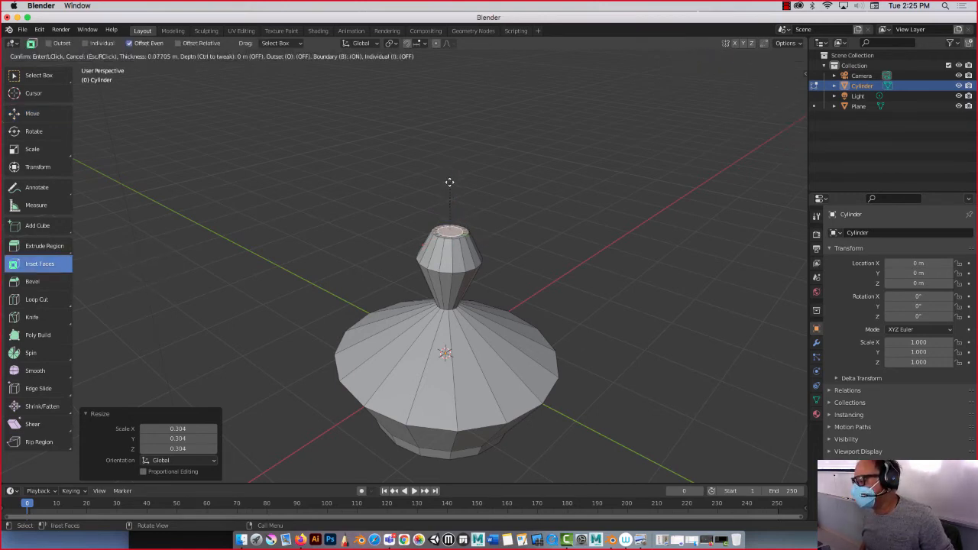
drag(449, 181, 451, 181)
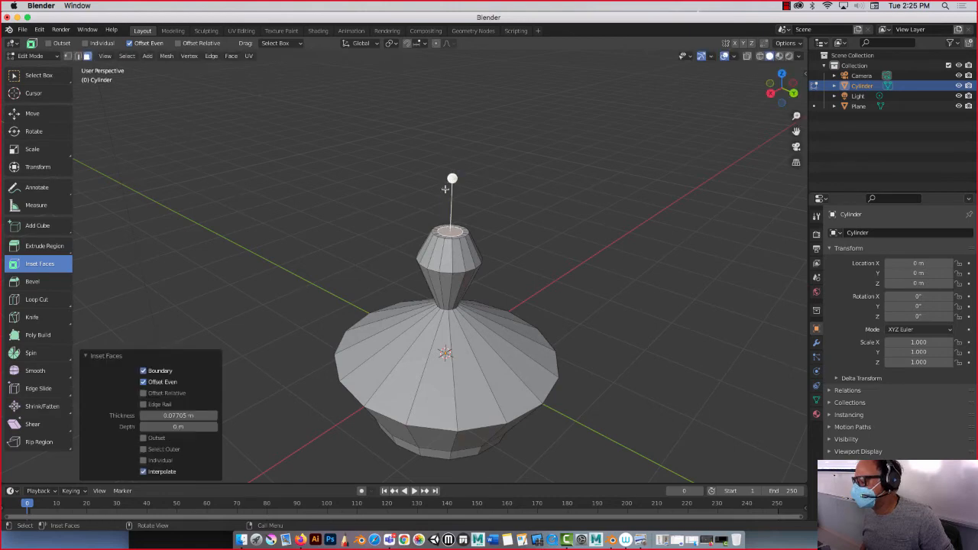
Step: Extrude the inset top face about 2.75 m down into the vase to hollow out a narrow shaft
middle_drag(451, 180, 369, 195)
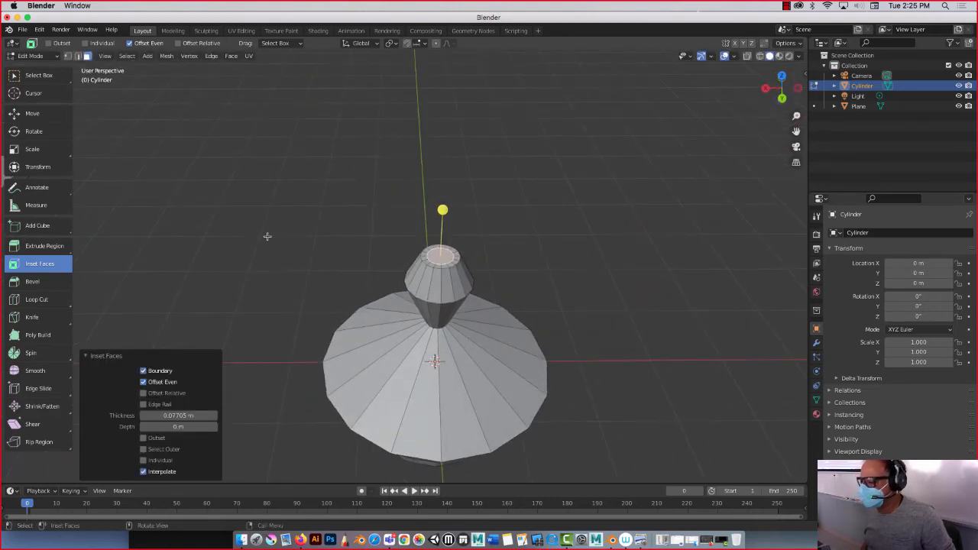
click(45, 245)
drag(442, 224, 445, 236)
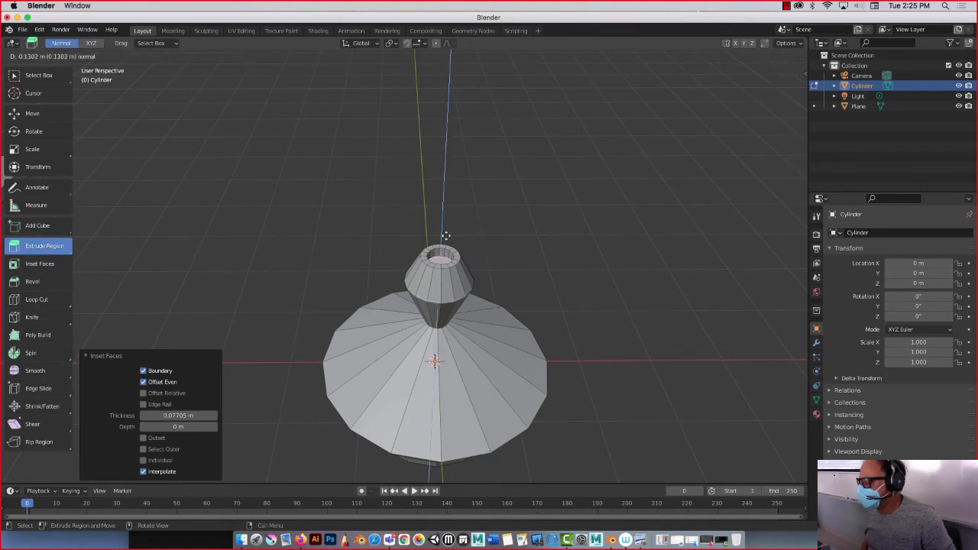
drag(436, 281, 435, 282)
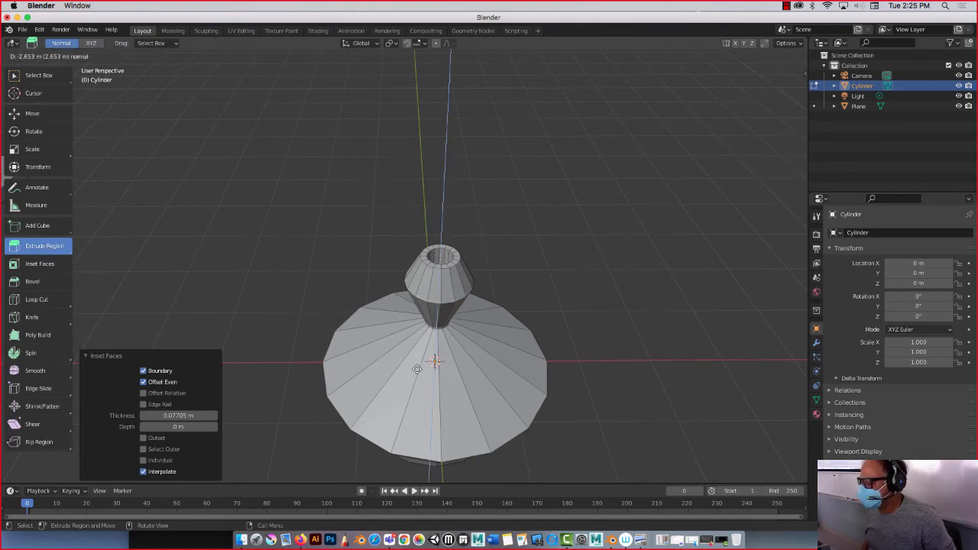
Step: Display the vase in wireframe shading with X-ray on to expose its inner shaft
middle_drag(435, 281, 740, 69)
click(749, 57)
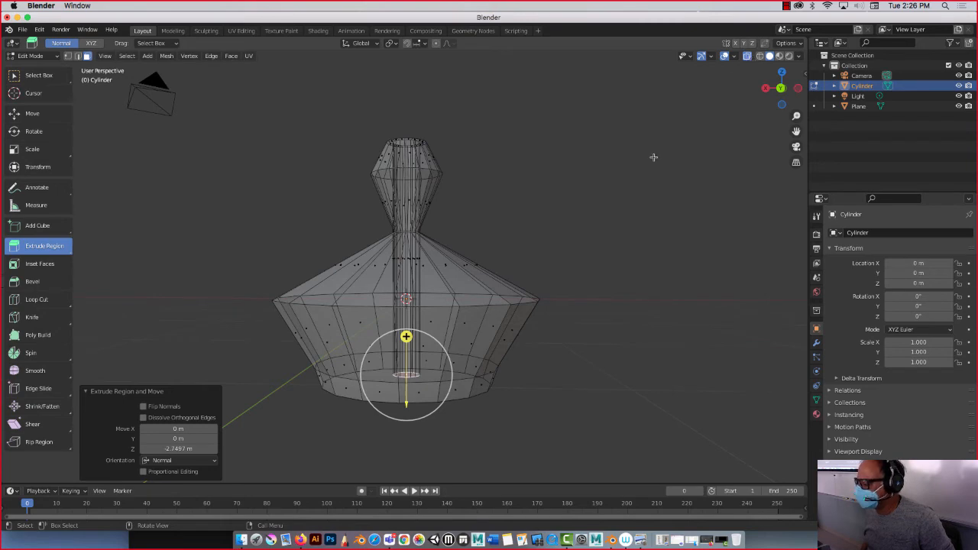
middle_drag(460, 303, 437, 308)
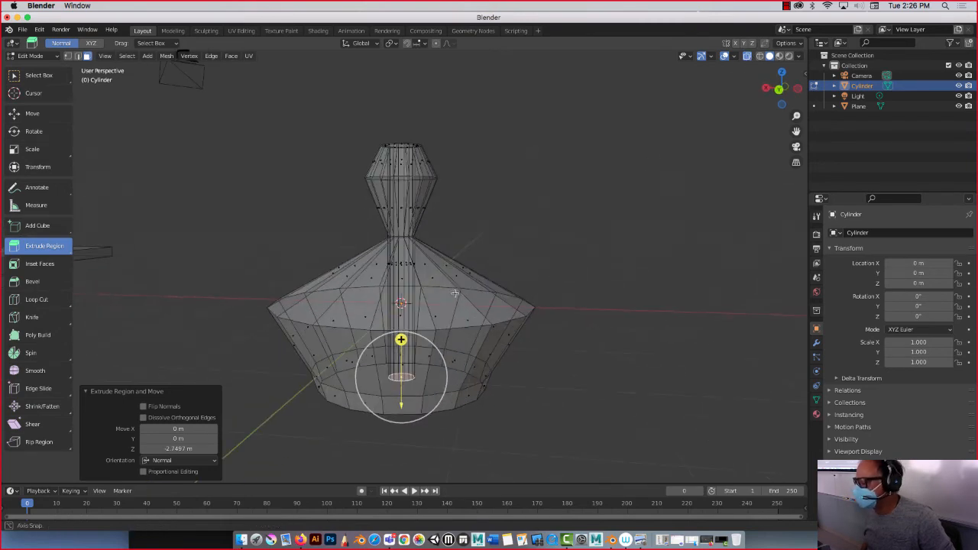
click(759, 57)
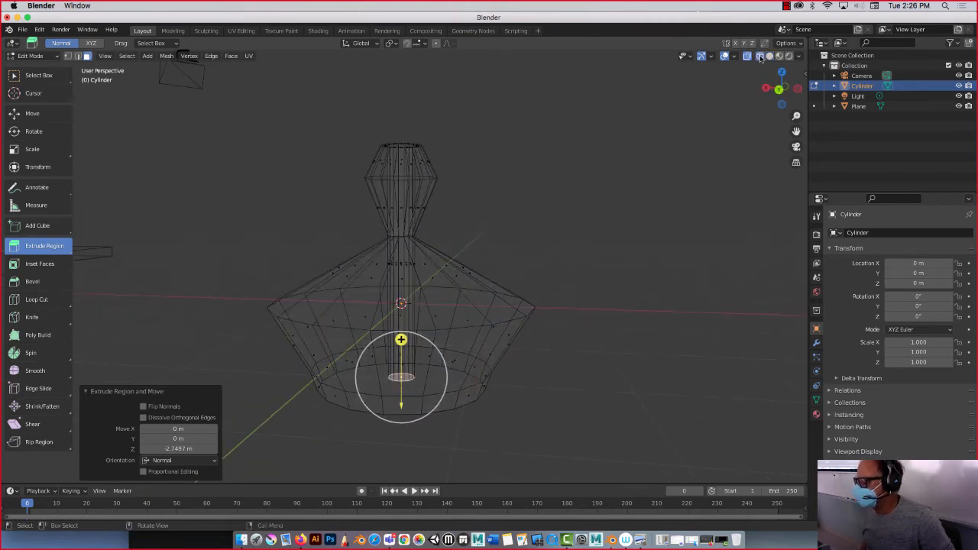
click(748, 59)
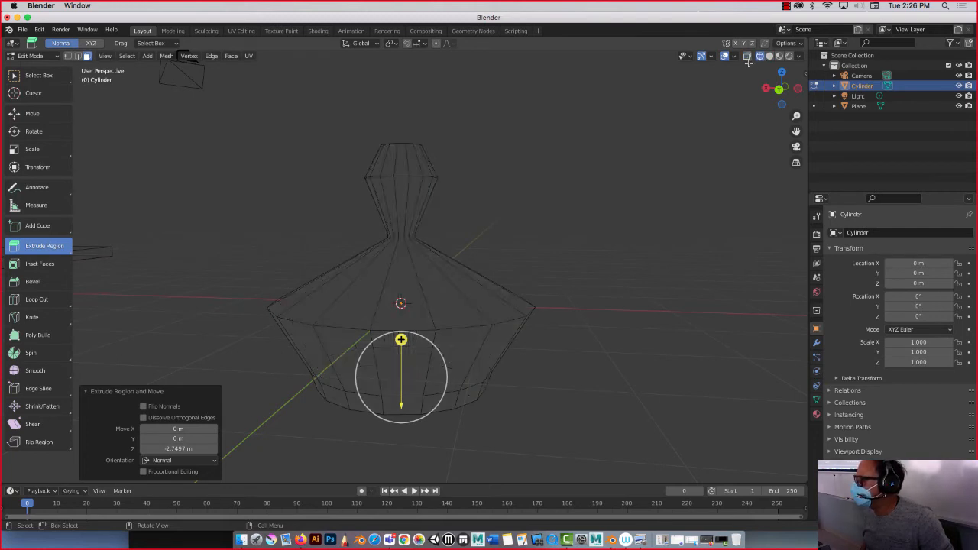
click(749, 60)
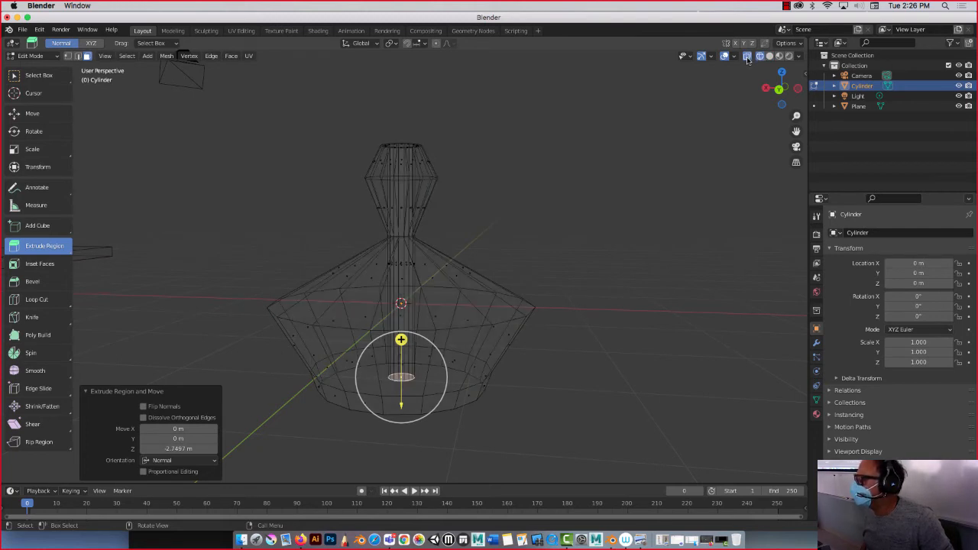
Step: Raise the shaft's bottom face about 1.61 m to the base of the neck and extrude it about 0.96 m down
click(33, 118)
drag(402, 339, 402, 263)
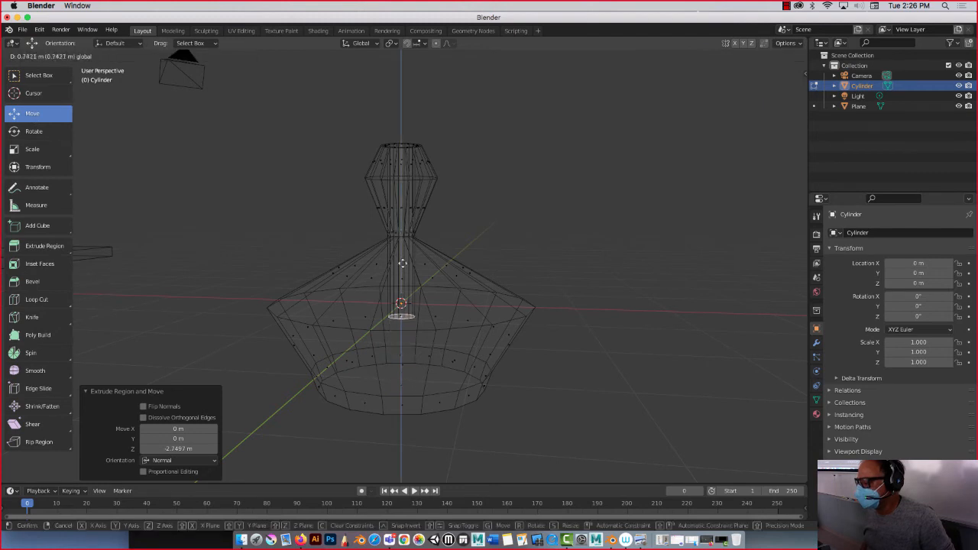
drag(406, 205, 405, 204)
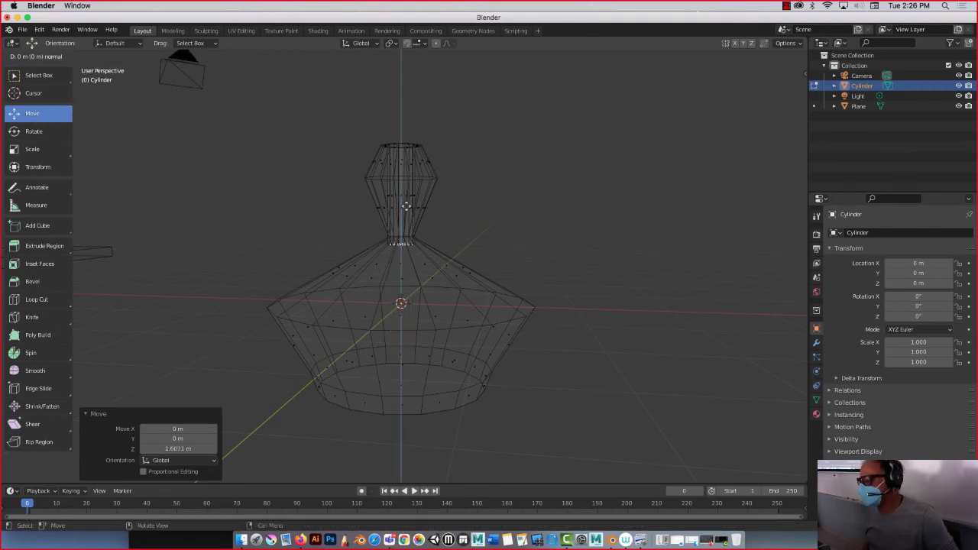
drag(411, 282, 411, 286)
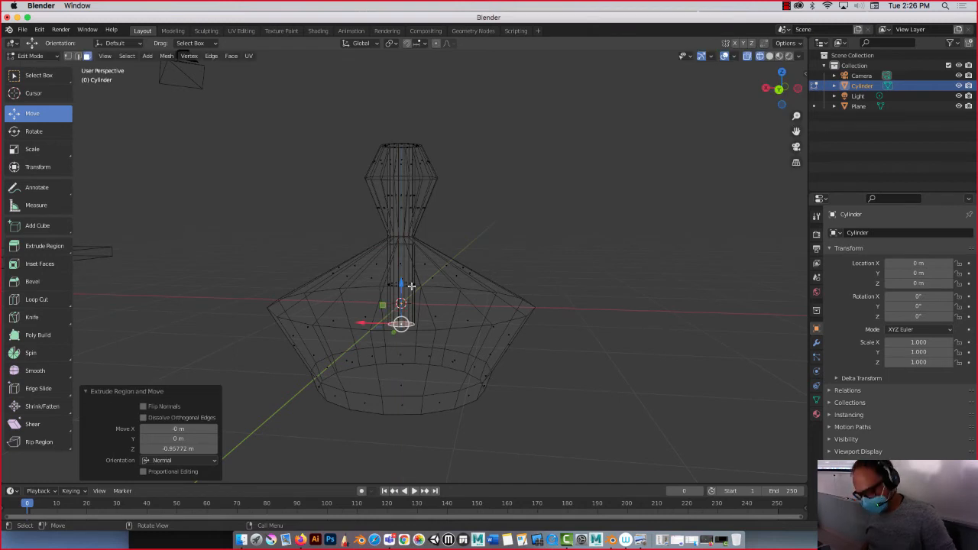
Step: Scale the inner face to about 9.18 to nearly fill the belly and raise it about 0.22 m
key(s)
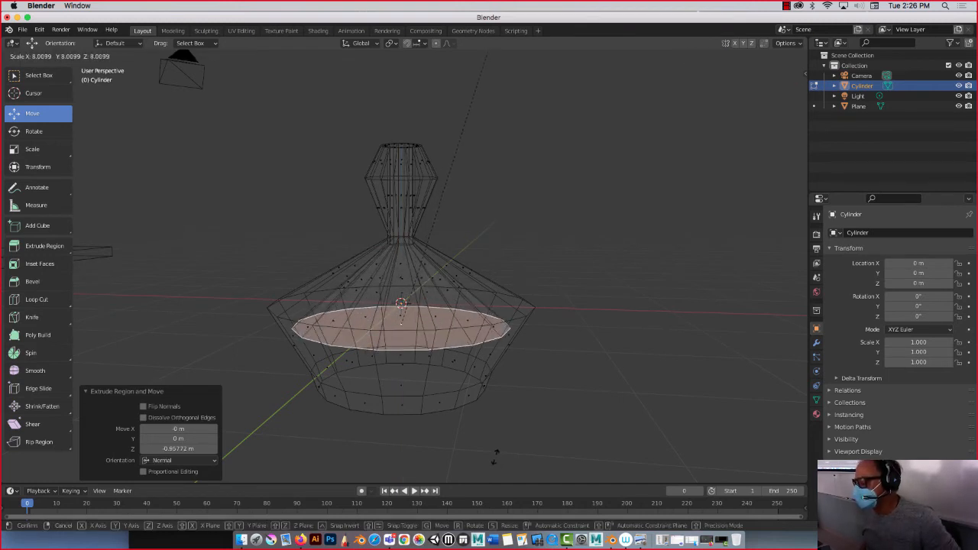
click(508, 414)
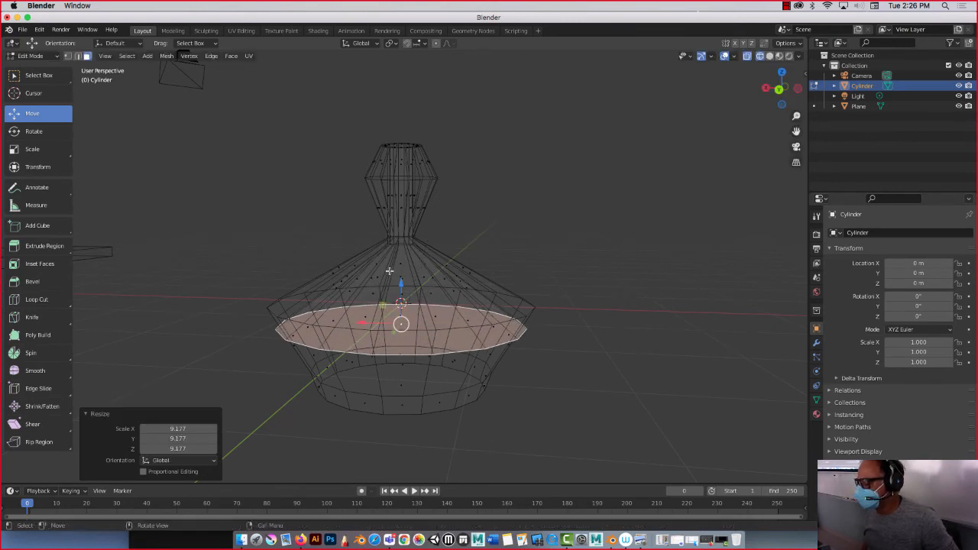
drag(401, 285, 400, 265)
Step: Extrude the wide inner face about 0.88 m down towards the vase's base
middle_drag(400, 265, 426, 294)
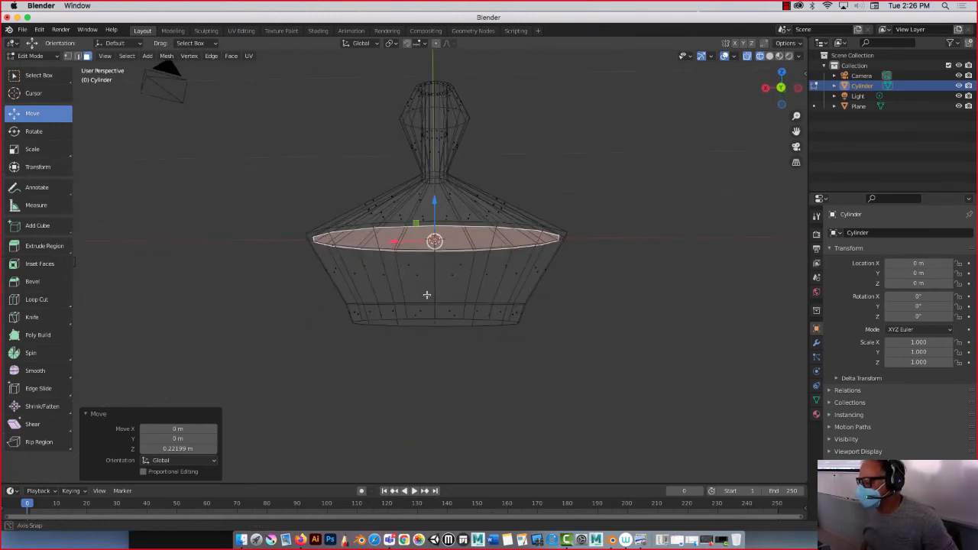
key(e)
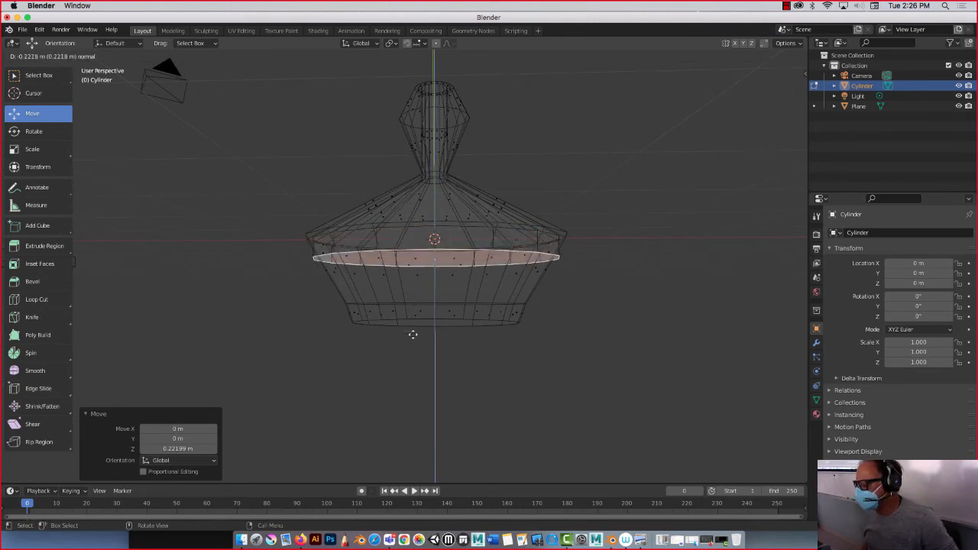
click(407, 373)
Step: Try to scale the extruded inner bottom face to about -0.656, then undo the scaling
middle_drag(407, 373, 406, 333)
key(s)
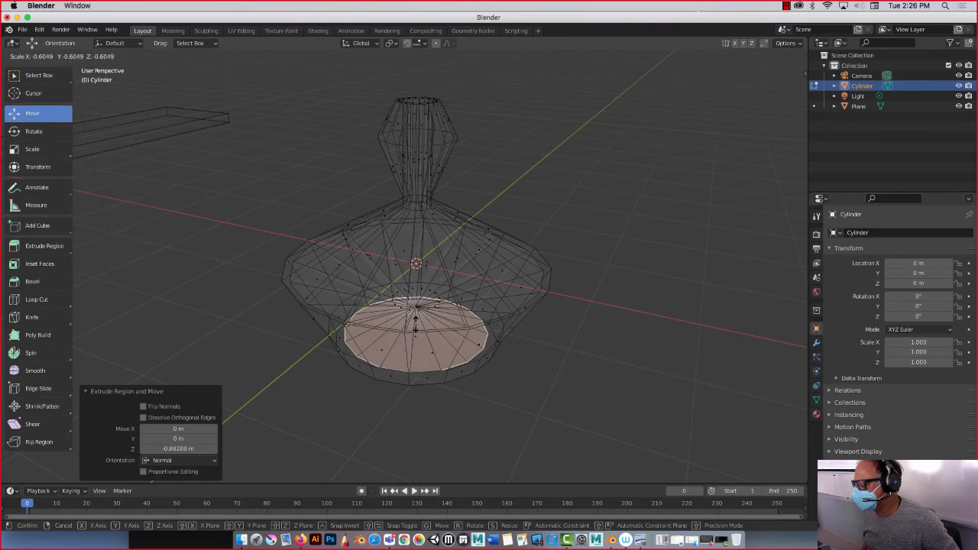
click(415, 319)
middle_drag(415, 319, 356, 329)
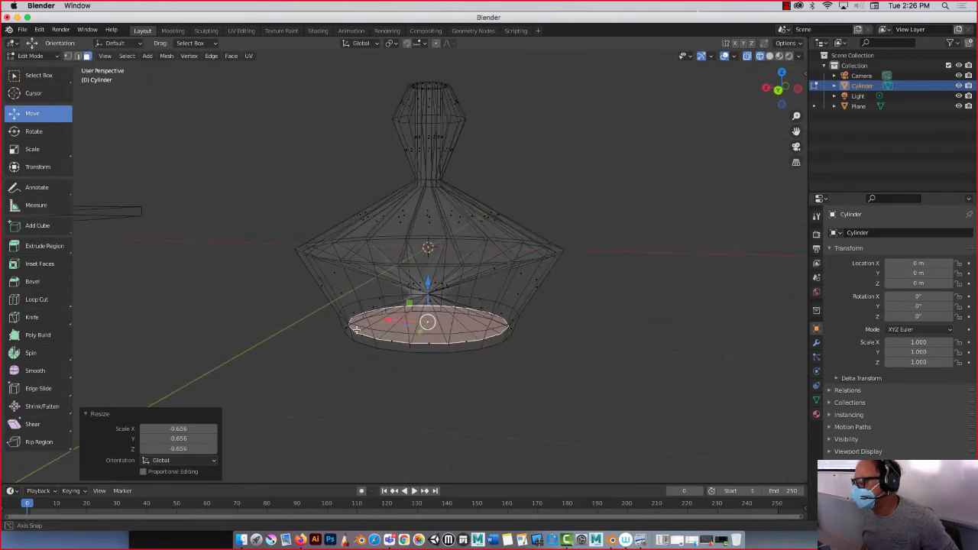
middle_drag(493, 310, 355, 318)
key(ctrl+z)
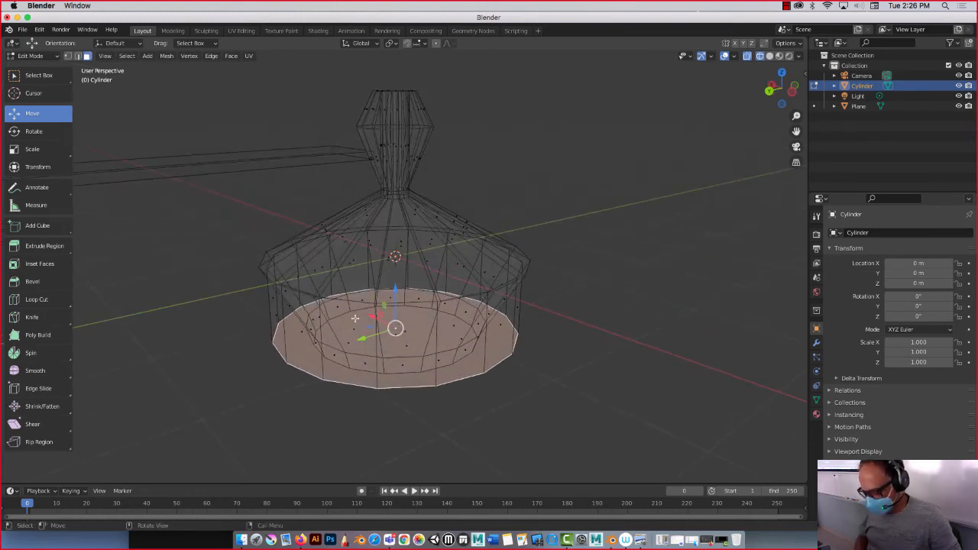
Step: Scale the inner bottom face to about 0.657 so it fits inside the vase's outer base
key(s)
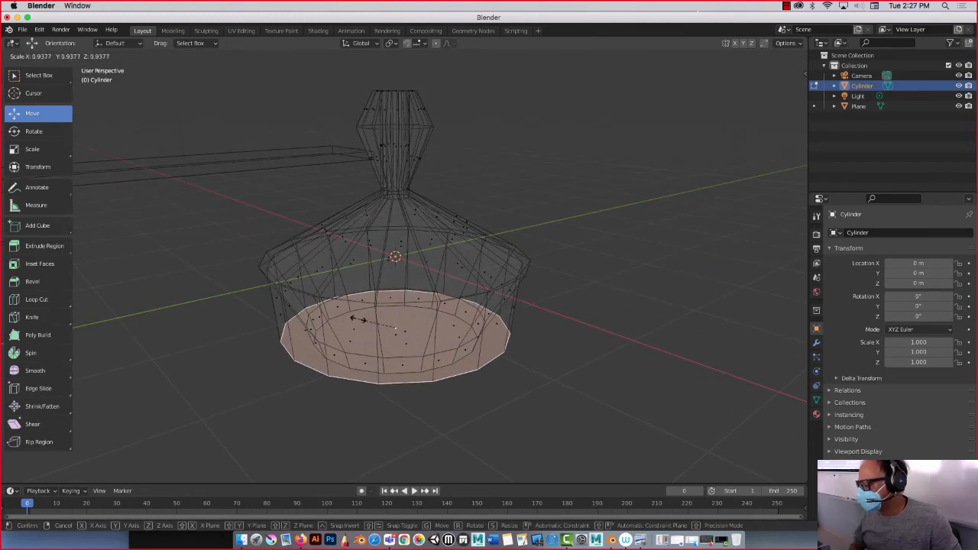
click(368, 323)
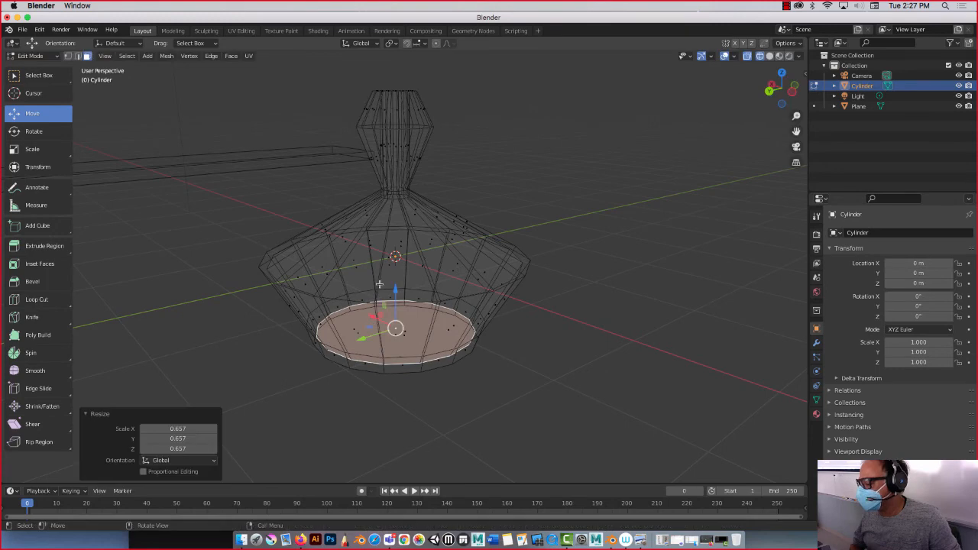
middle_drag(368, 323, 458, 252)
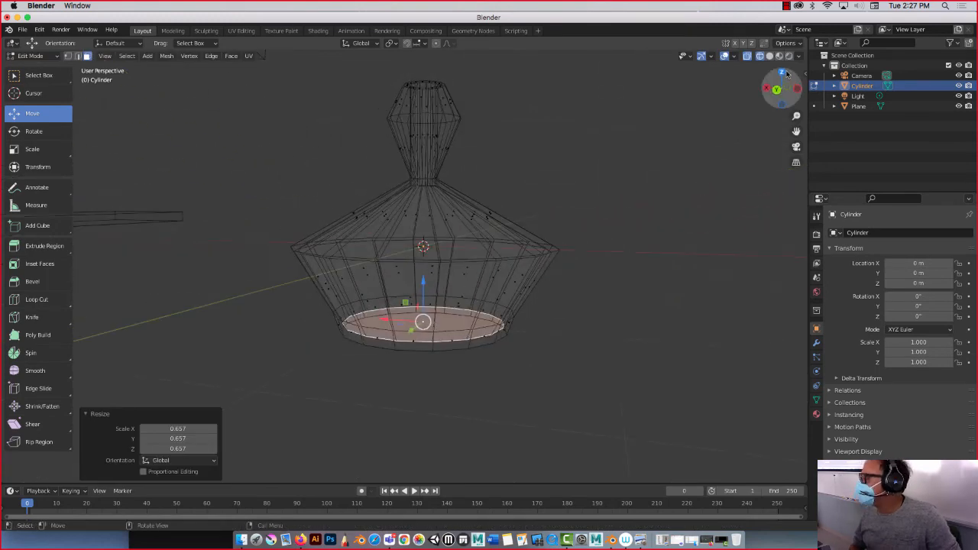
Step: Return the viewport to solid shading with X-ray off
click(746, 58)
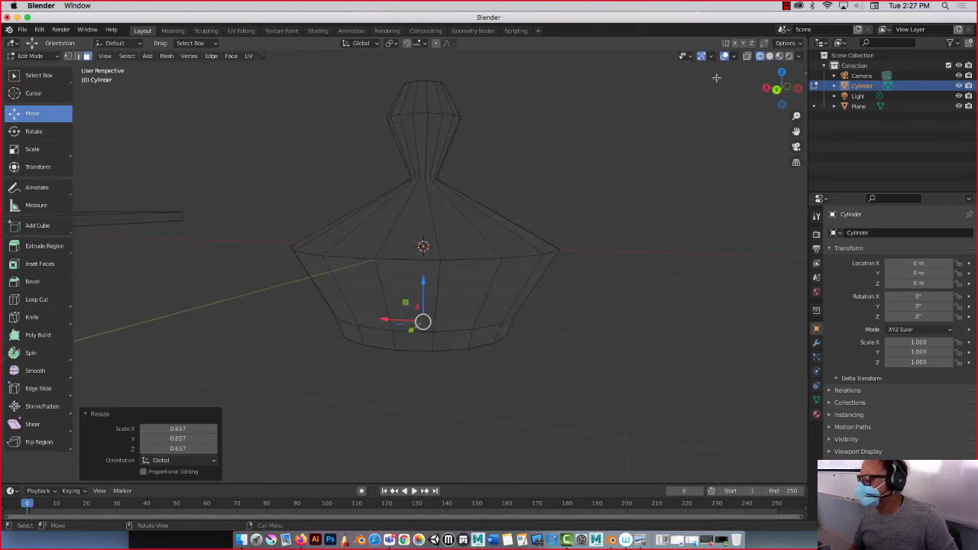
middle_drag(715, 77, 679, 83)
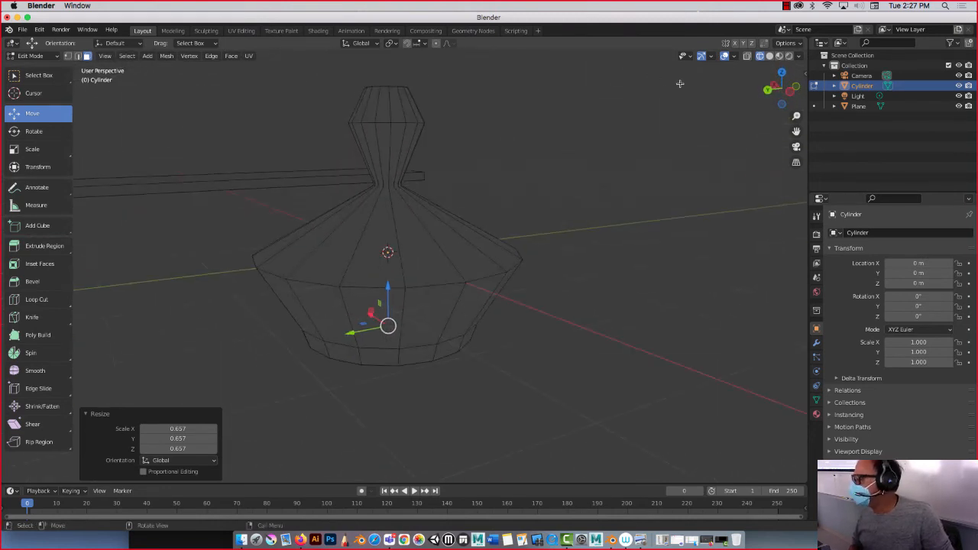
click(769, 57)
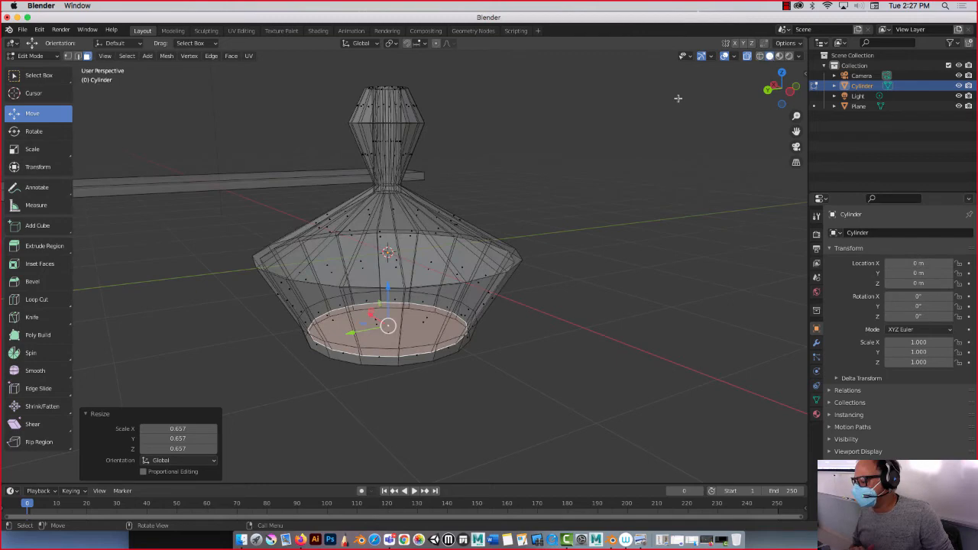
click(747, 55)
Step: Return the vase to Object Mode and move it about -5.9 m along the Y axis
middle_drag(654, 85, 557, 102)
scroll(499, 123, down, 4)
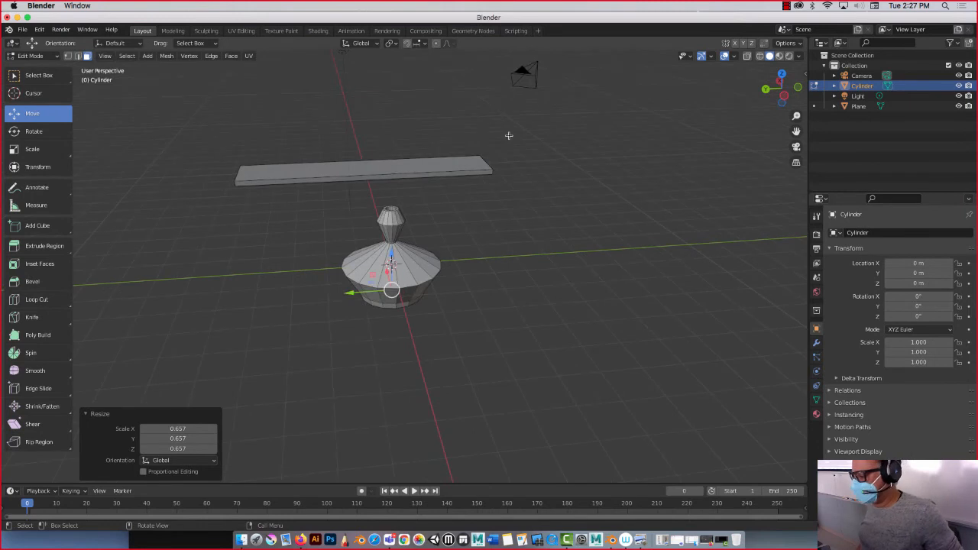
key(Tab)
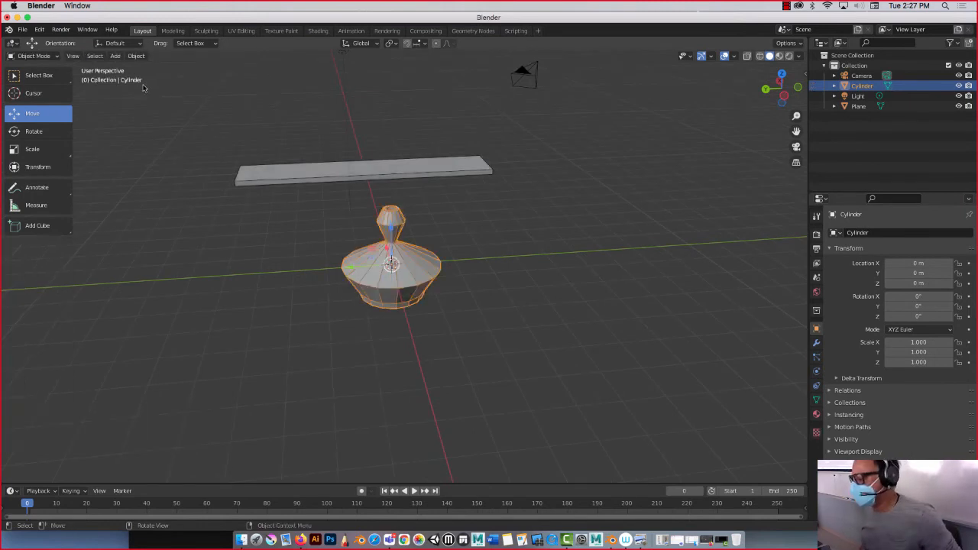
drag(347, 265, 528, 253)
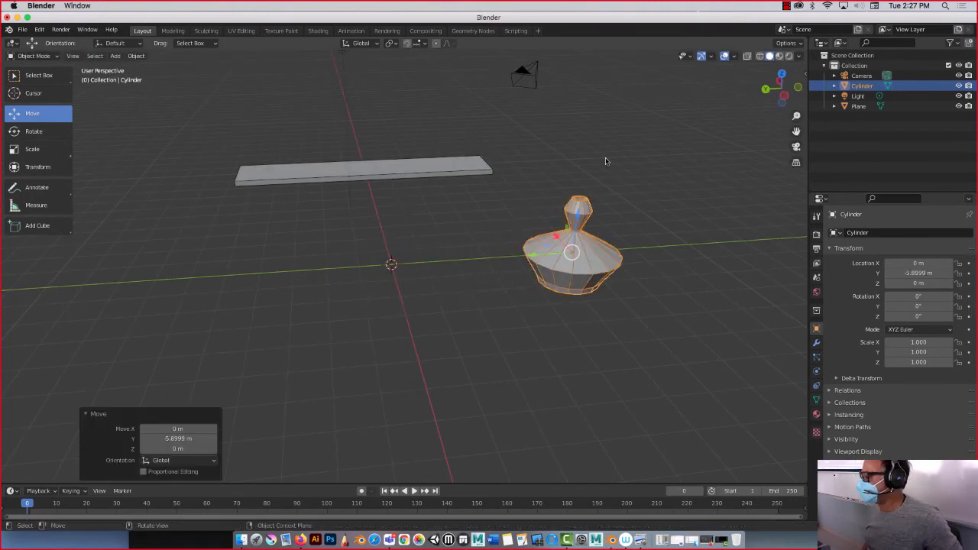
click(786, 6)
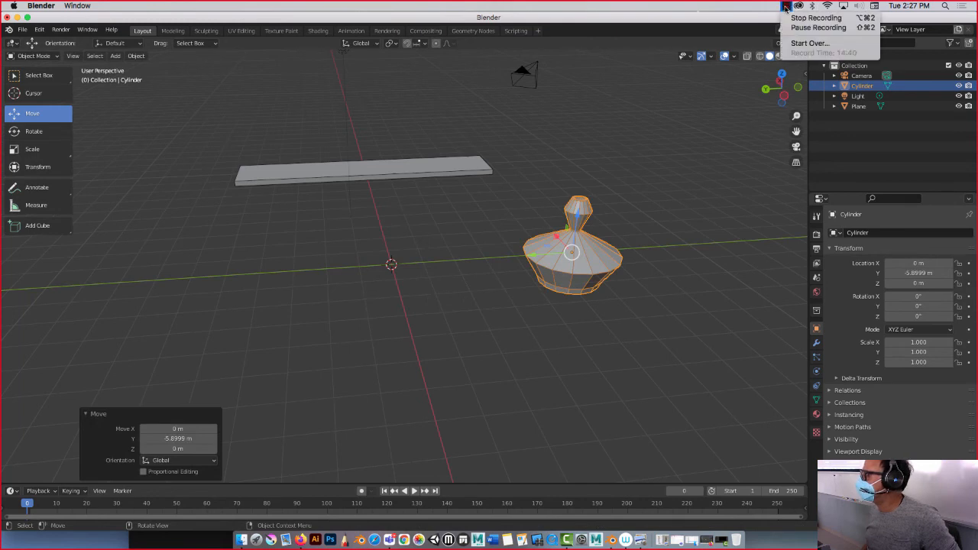
middle_drag(615, 203, 551, 202)
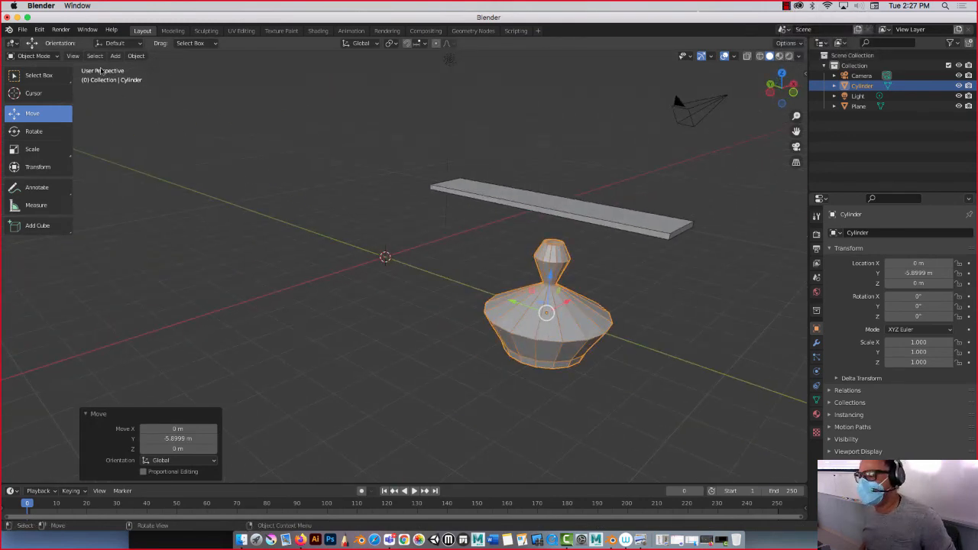
Step: Add a 2 m mesh cube at the world origin and switch it to Edit Mode
click(116, 56)
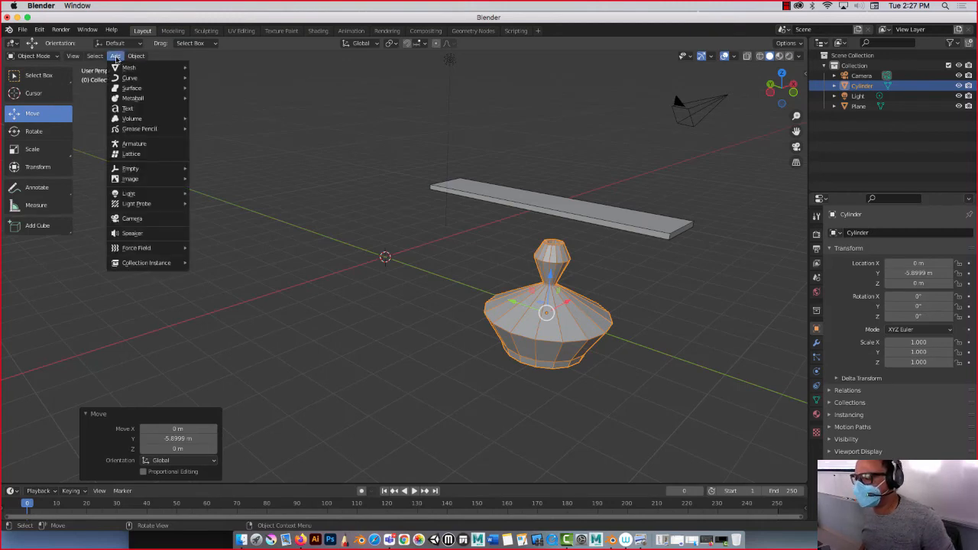
mouse_move(145, 67)
click(214, 79)
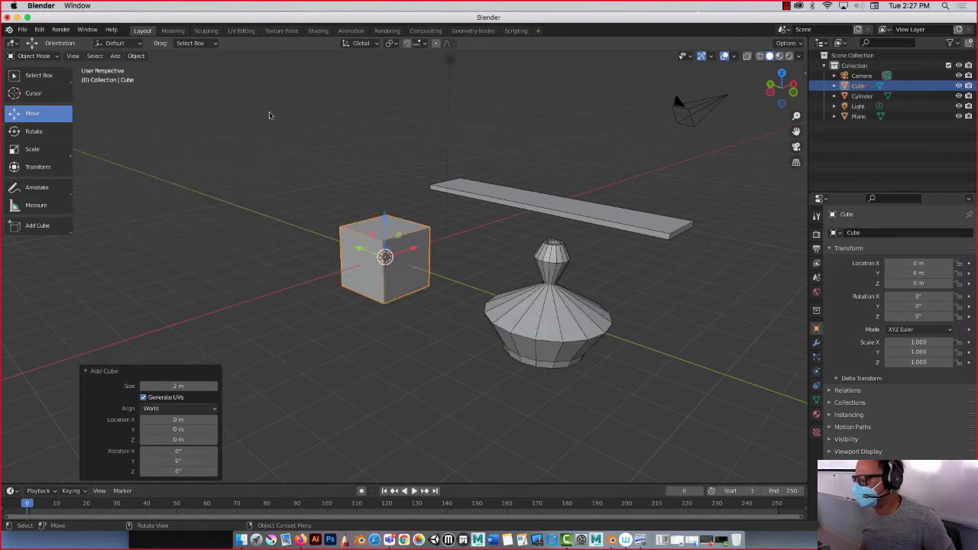
middle_drag(420, 216, 205, 94)
key(Tab)
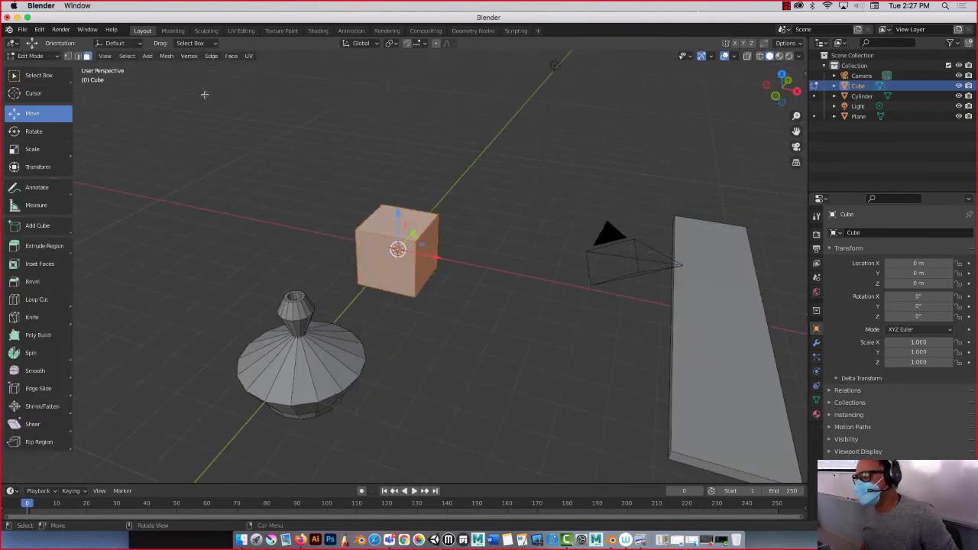
Step: Inset the cube's top face by about 0.23 m
click(383, 217)
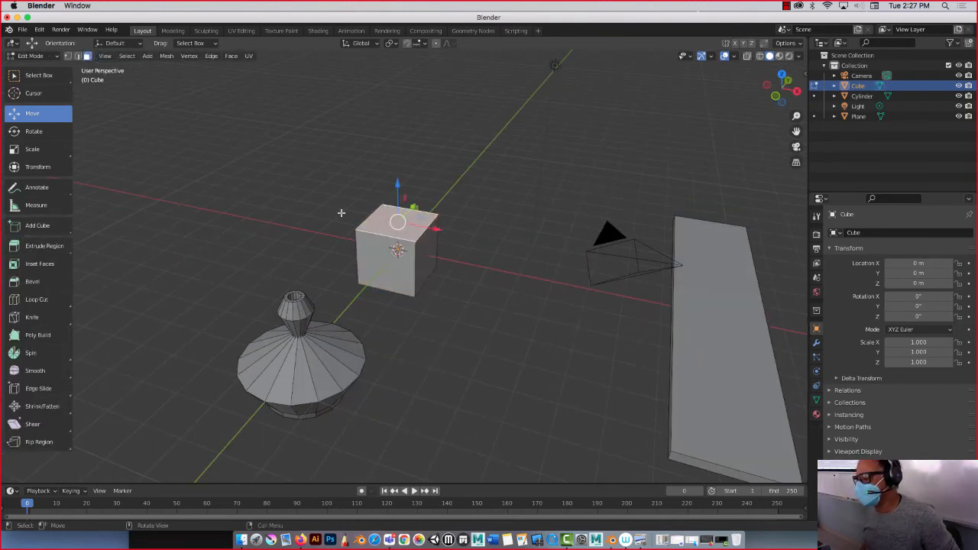
click(34, 264)
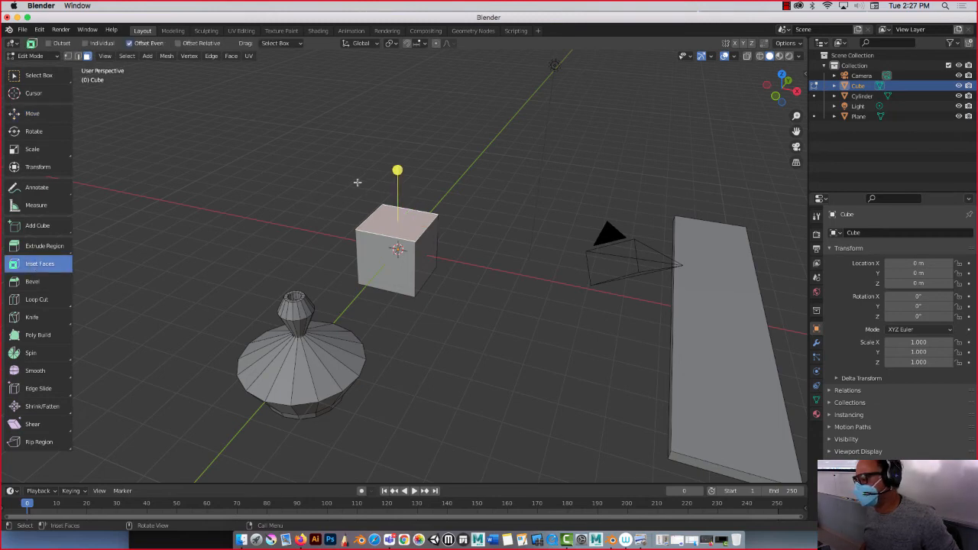
drag(397, 169, 397, 175)
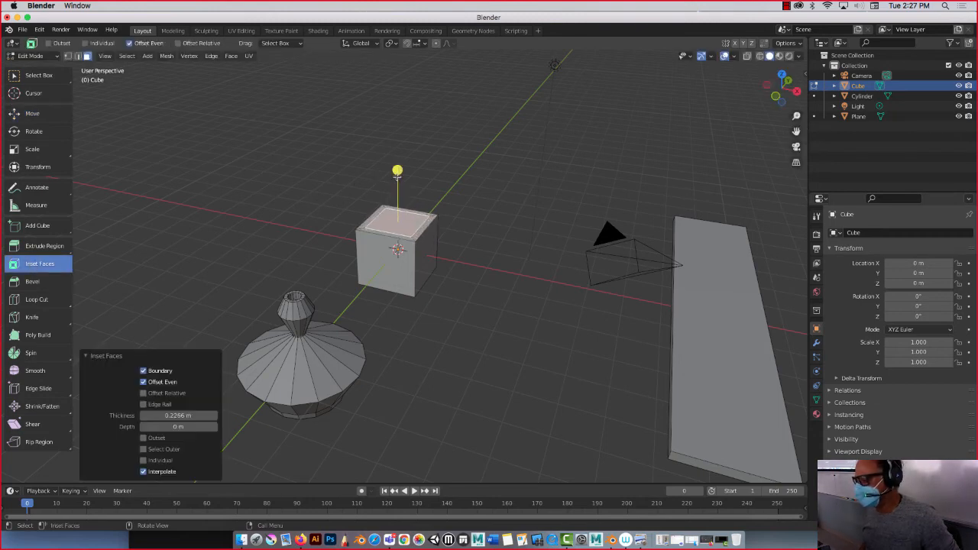
Step: Extrude the inset face upward in two stages, the last about 1.14 m, and scale the top face to about 1.56
click(38, 246)
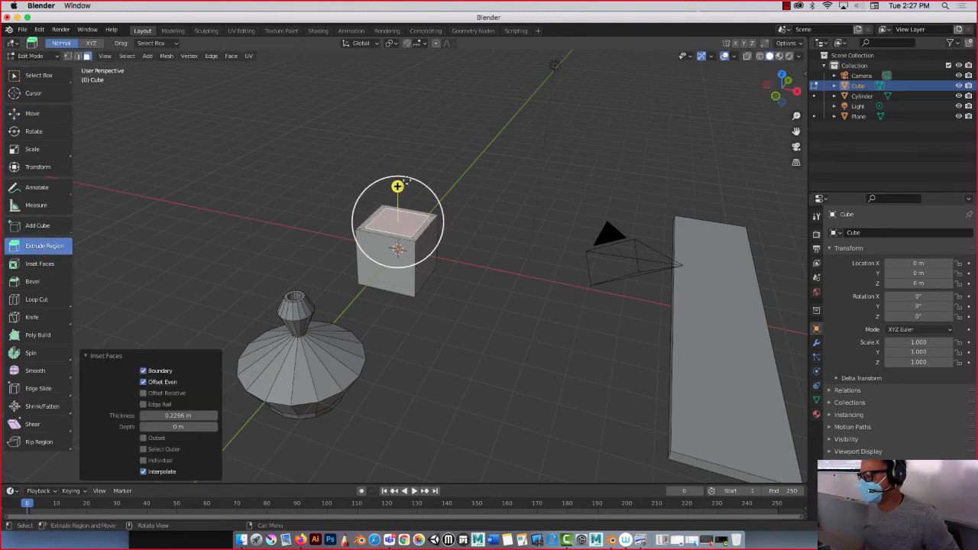
drag(399, 177, 397, 94)
key(s)
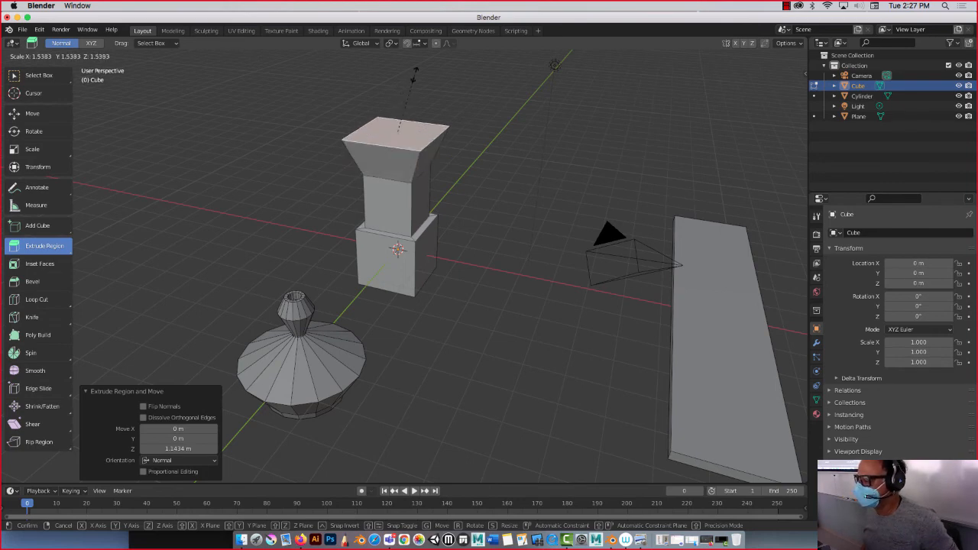
click(415, 72)
Step: Add centred vertical loop cuts through the extruded cube in both horizontal directions
middle_drag(415, 77, 153, 183)
click(36, 300)
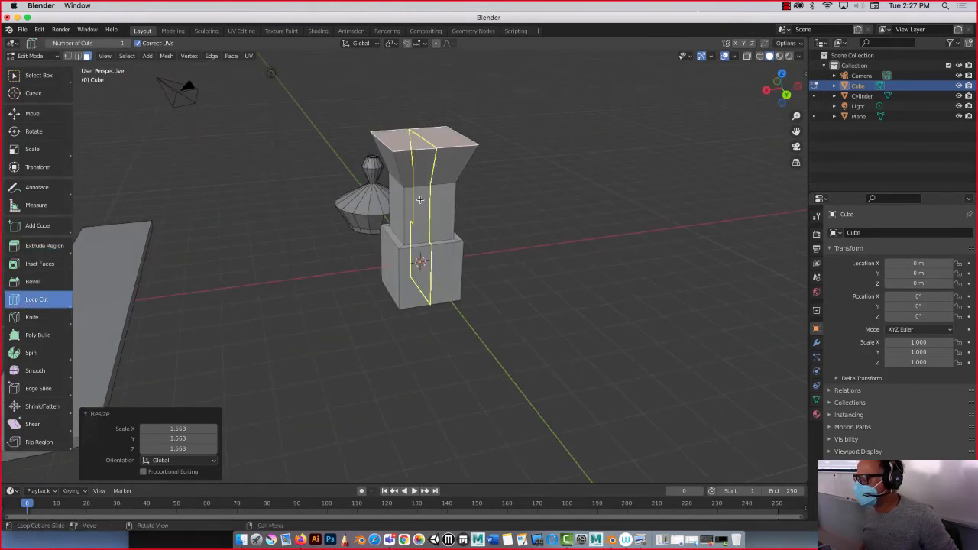
click(419, 199)
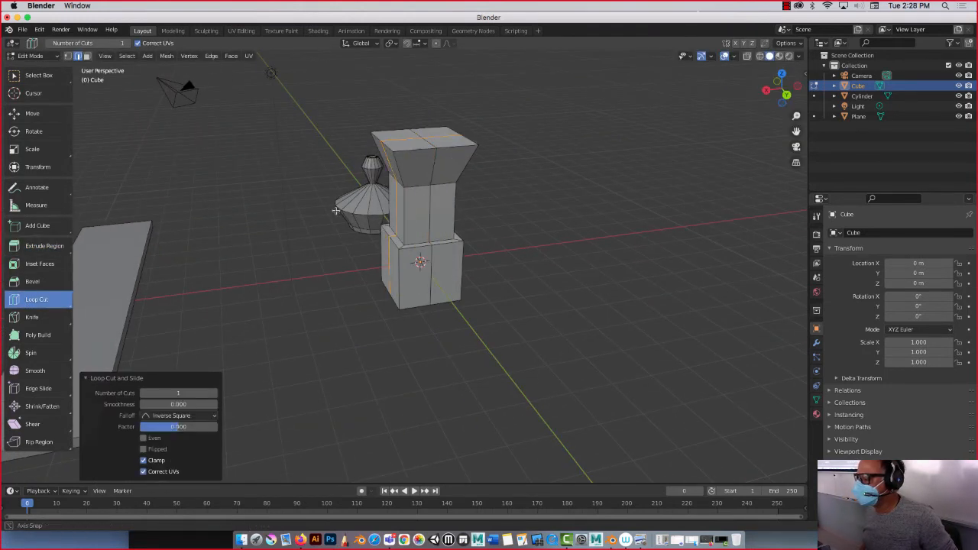
Step: Add horizontal loop cuts around the middle of the column and around the base near its bottom, near its top and at mid-height
middle_drag(335, 210, 393, 259)
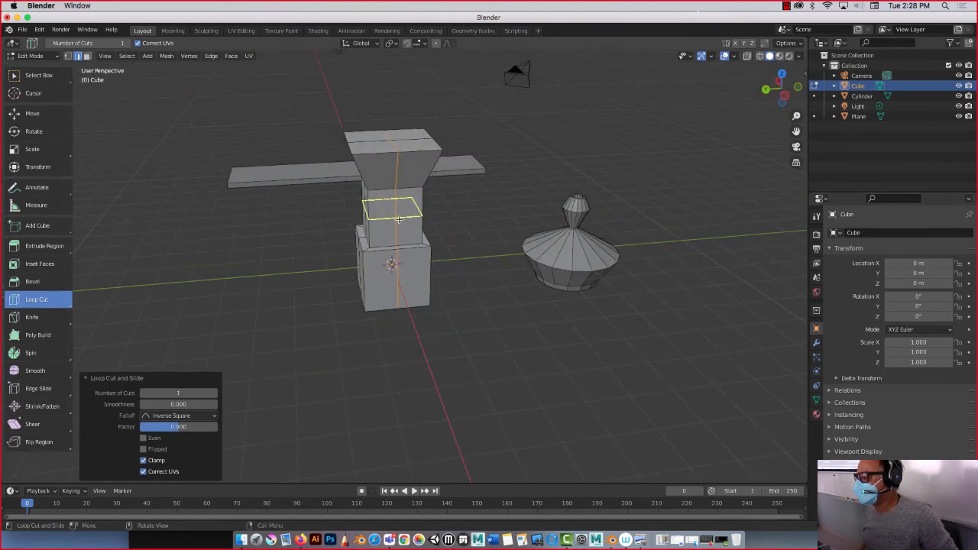
drag(394, 275, 391, 299)
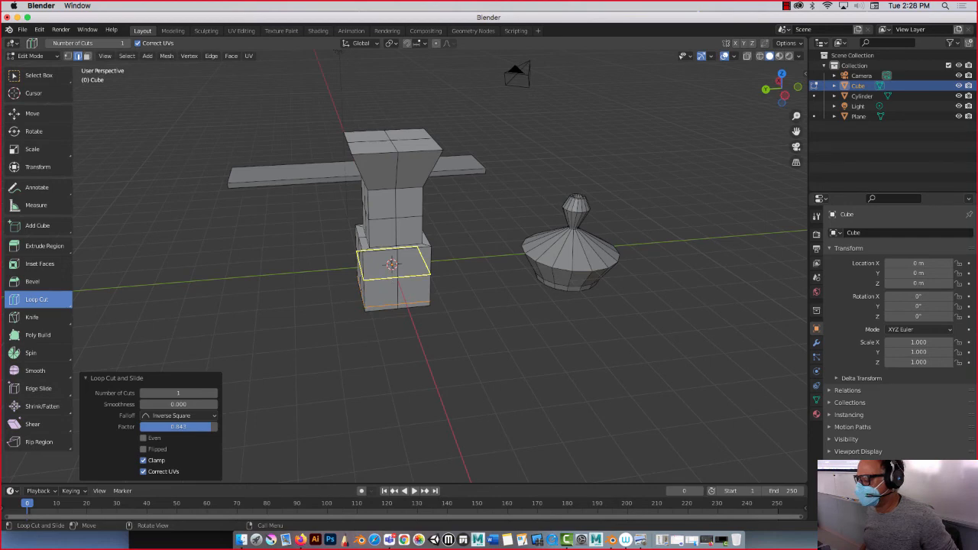
drag(391, 264, 390, 263)
Step: Scale the base's middle edge loop outward to about 1.32
middle_drag(273, 221, 321, 249)
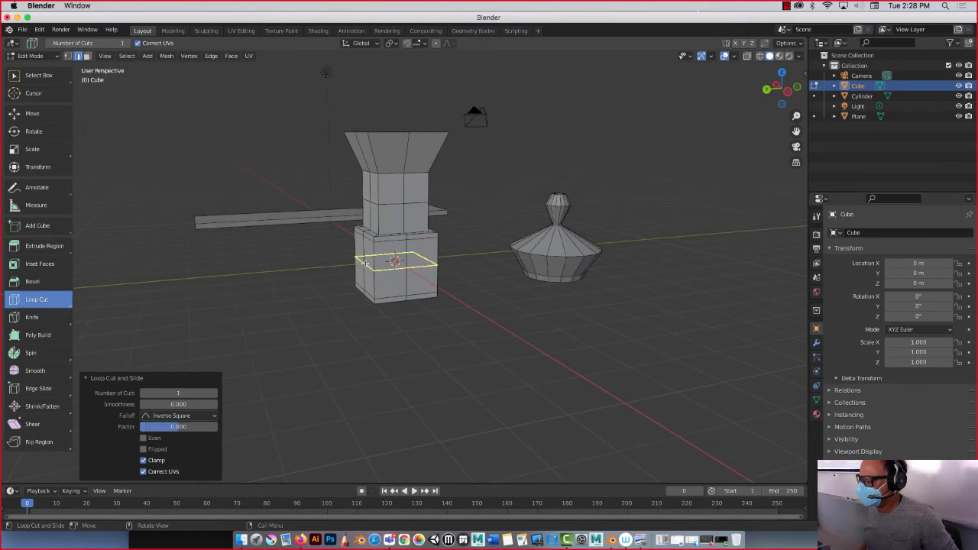
click(48, 115)
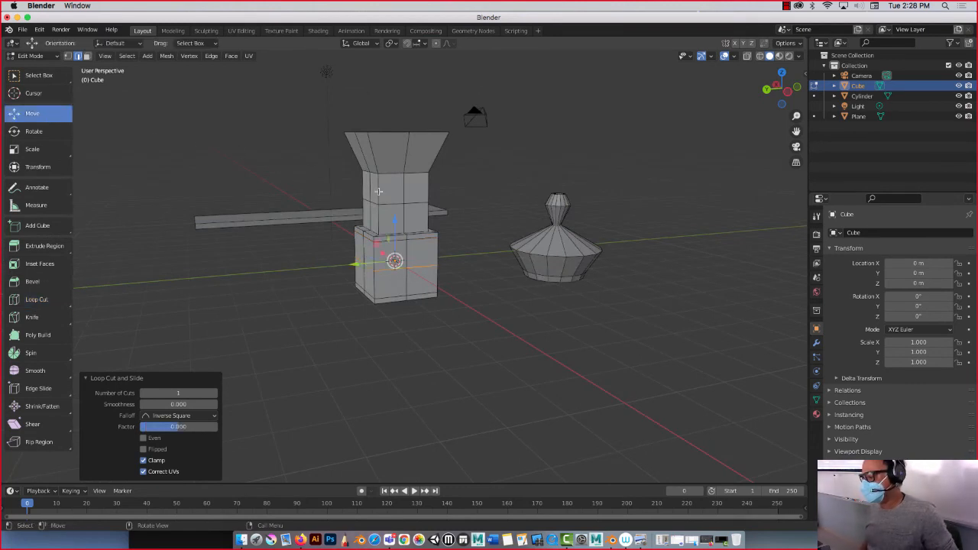
middle_drag(379, 191, 401, 214)
key(s)
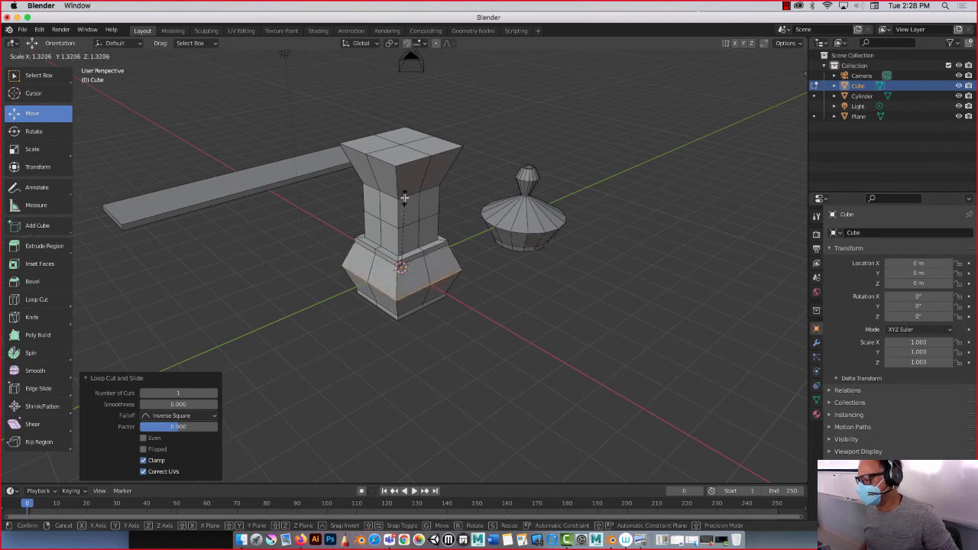
click(405, 185)
Step: Select the outer edge loop of the flared top and scale it inward to about 0.281
middle_drag(419, 157, 147, 88)
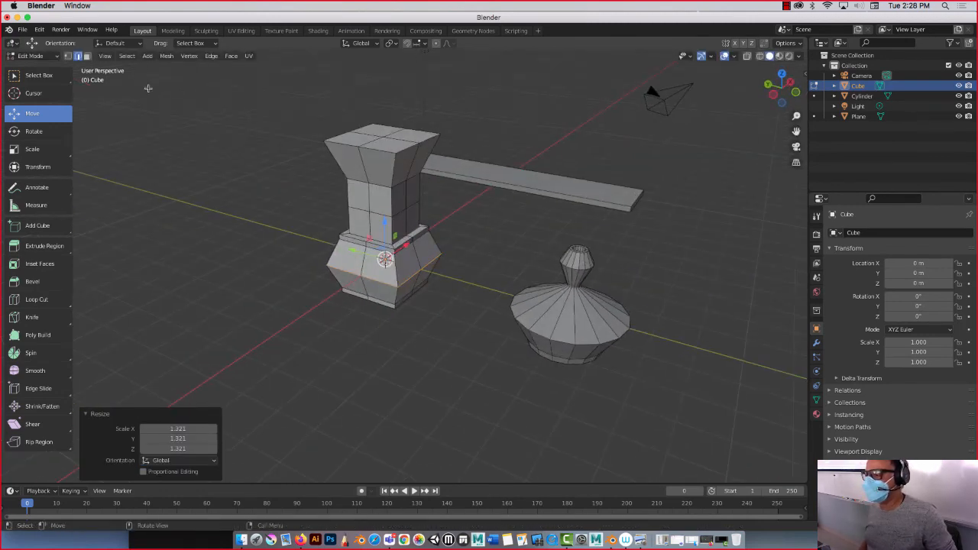
click(345, 142)
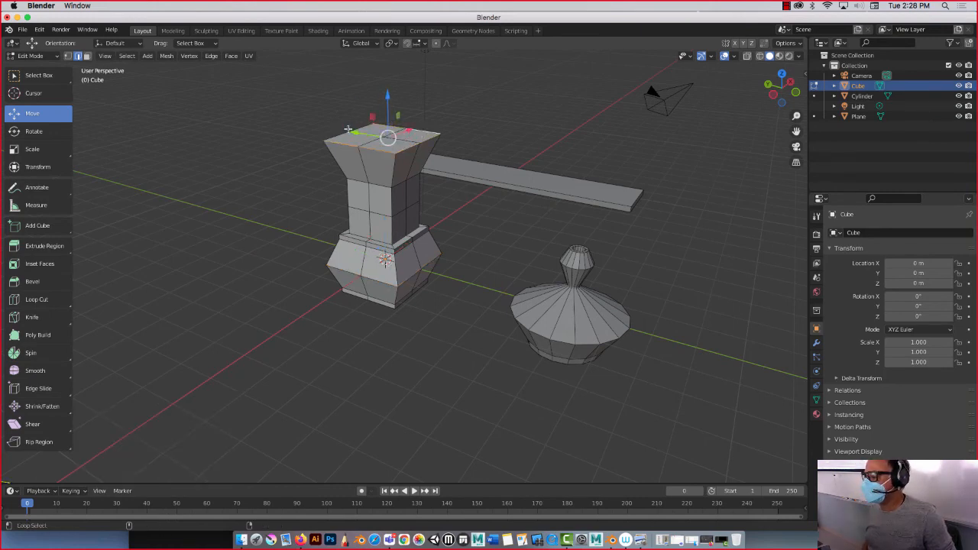
mouse_move(340, 135)
middle_down()
mouse_move(397, 137)
mouse_move(357, 127)
middle_up()
key(s)
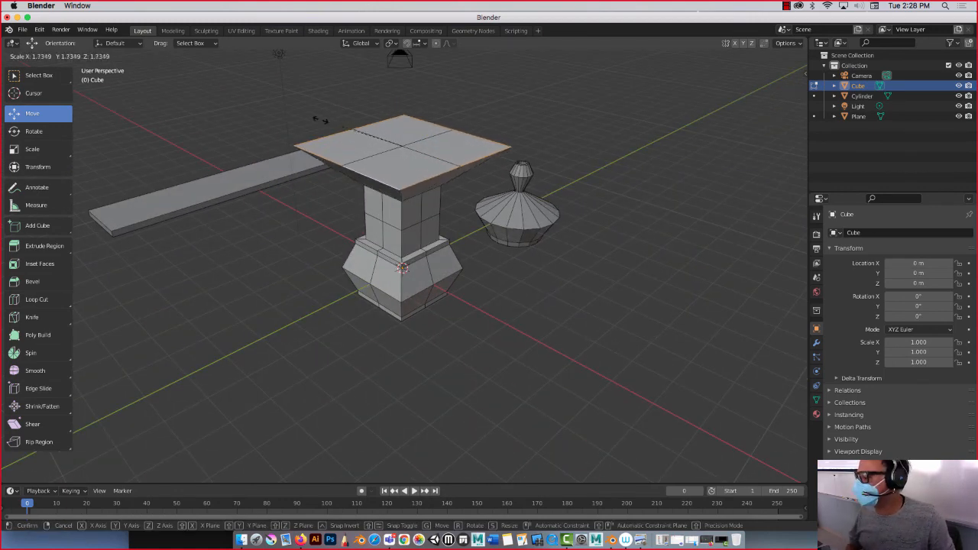
click(388, 146)
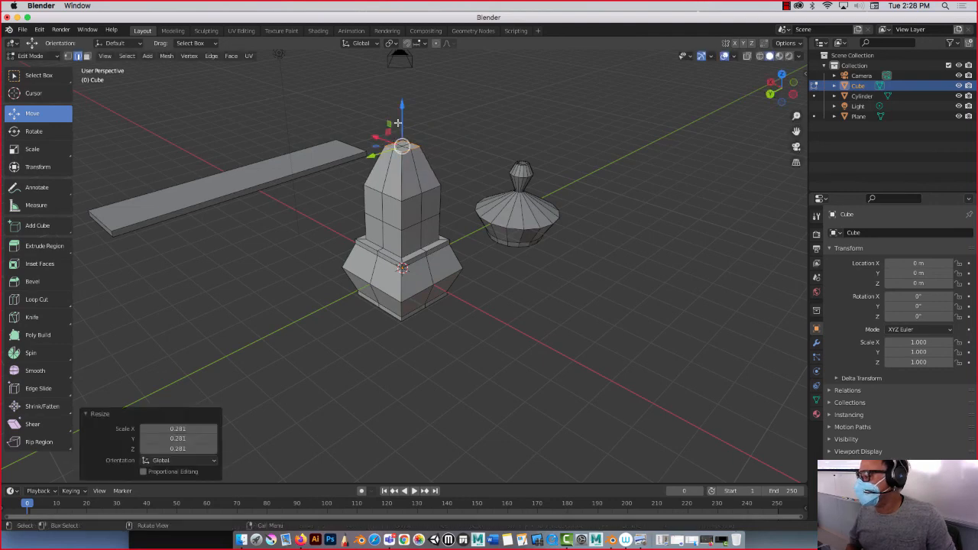
Step: Move the top edge loop about -0.98 m along Z and return the cube to Object Mode
drag(403, 114, 400, 151)
mouse_move(463, 138)
middle_down()
mouse_move(202, 114)
mouse_move(441, 117)
mouse_move(445, 106)
mouse_move(453, 130)
middle_up()
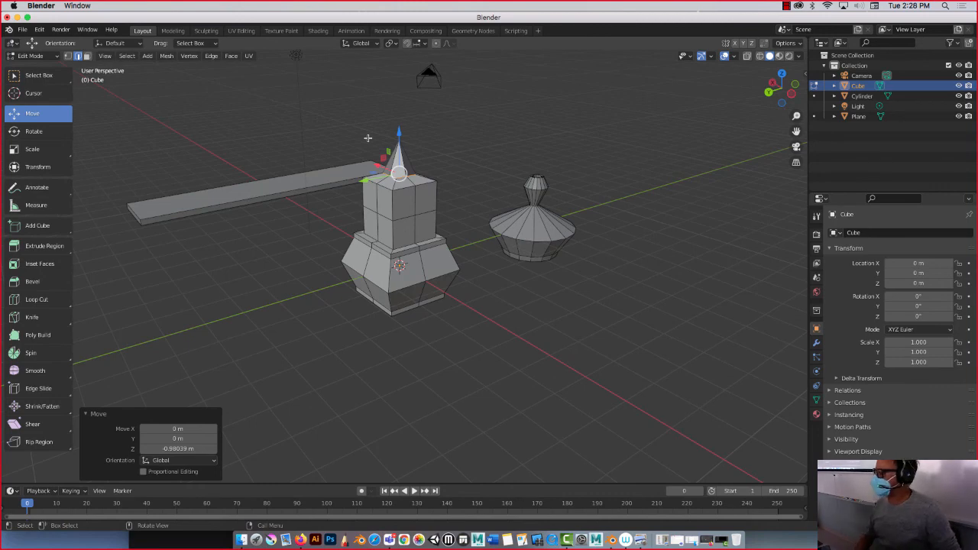
scroll(431, 151, up, 3)
scroll(431, 150, down, 4)
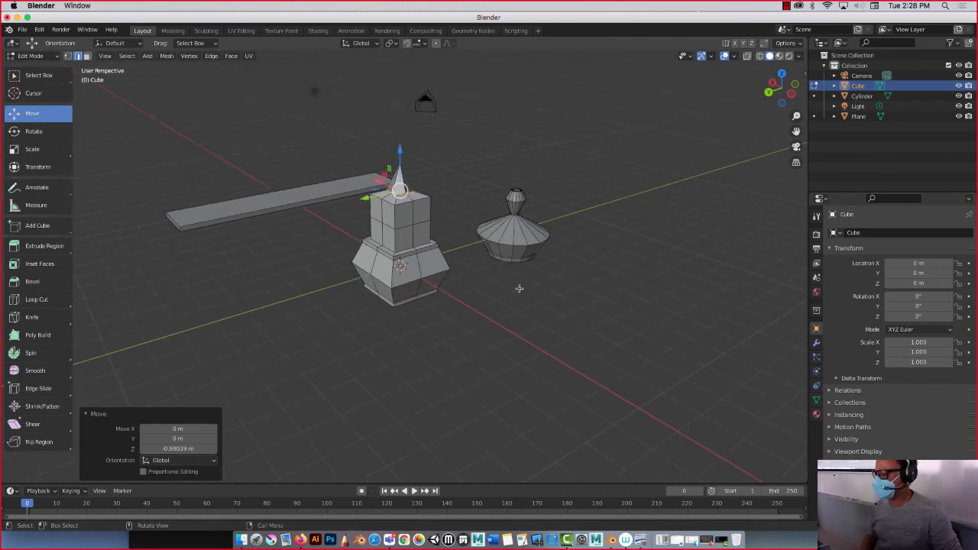
middle_drag(519, 288, 448, 291)
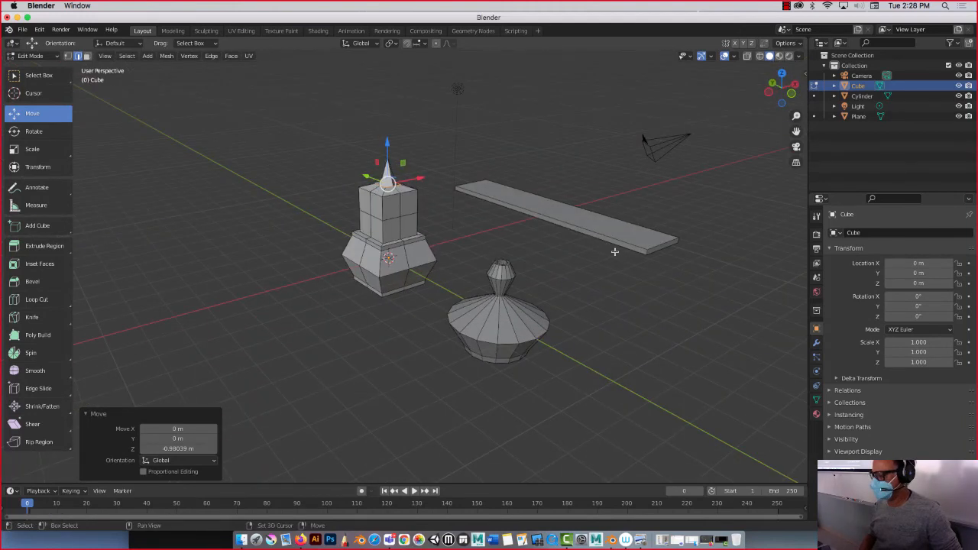
middle_drag(614, 251, 566, 223)
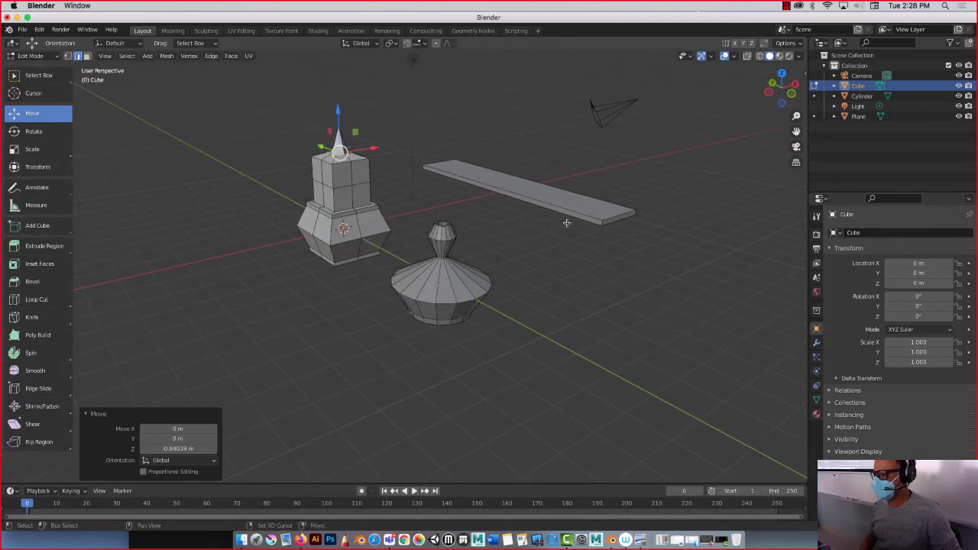
key(Tab)
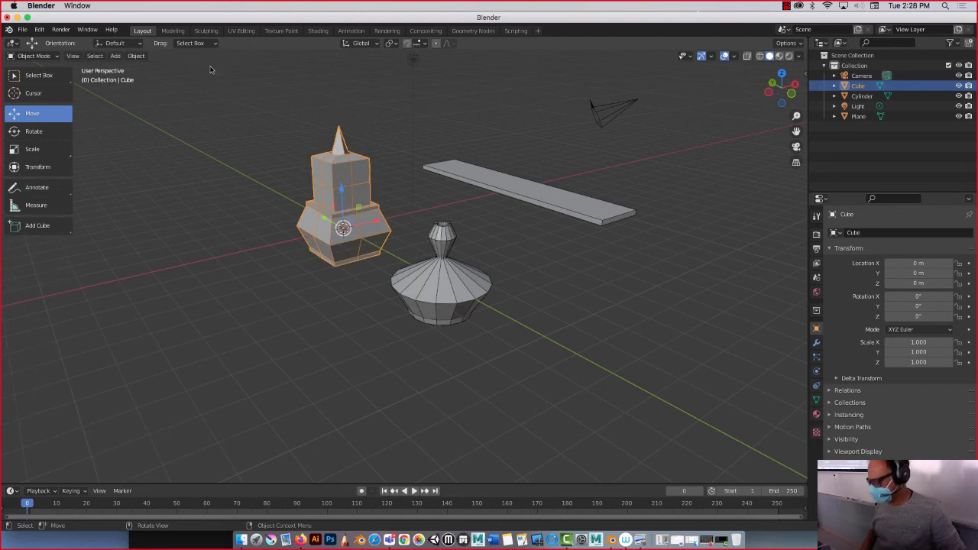
Step: In Edit Mode, add a loop cut around the sloped top surrounding the spike and move it about -0.21 m along Z
key(KP_Decimal)
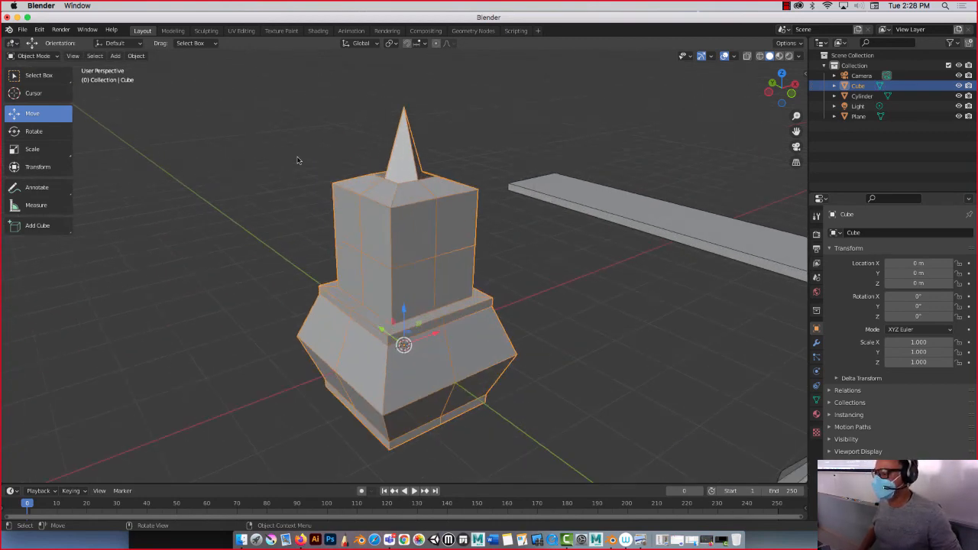
scroll(576, 311, down, 7)
scroll(465, 277, up, 6)
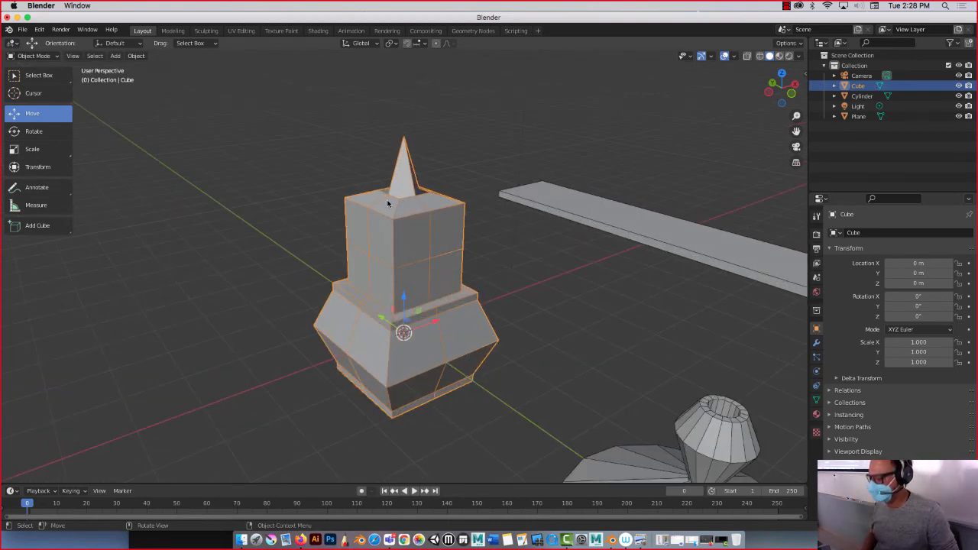
middle_drag(386, 207, 390, 227)
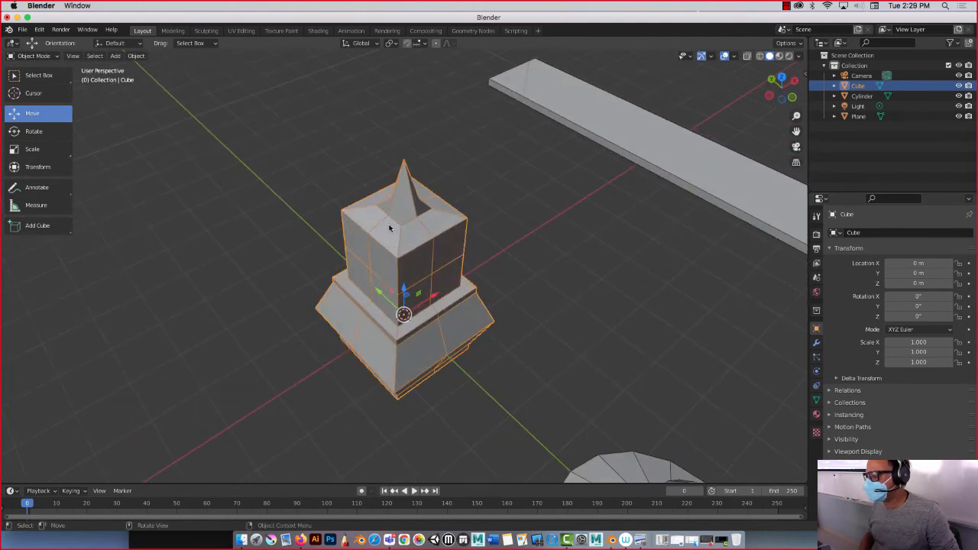
key(Tab)
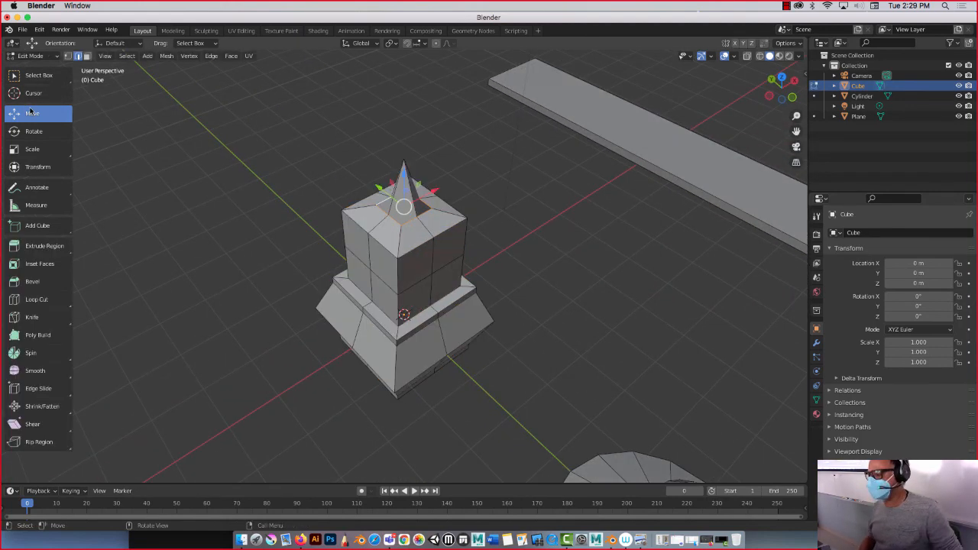
click(32, 300)
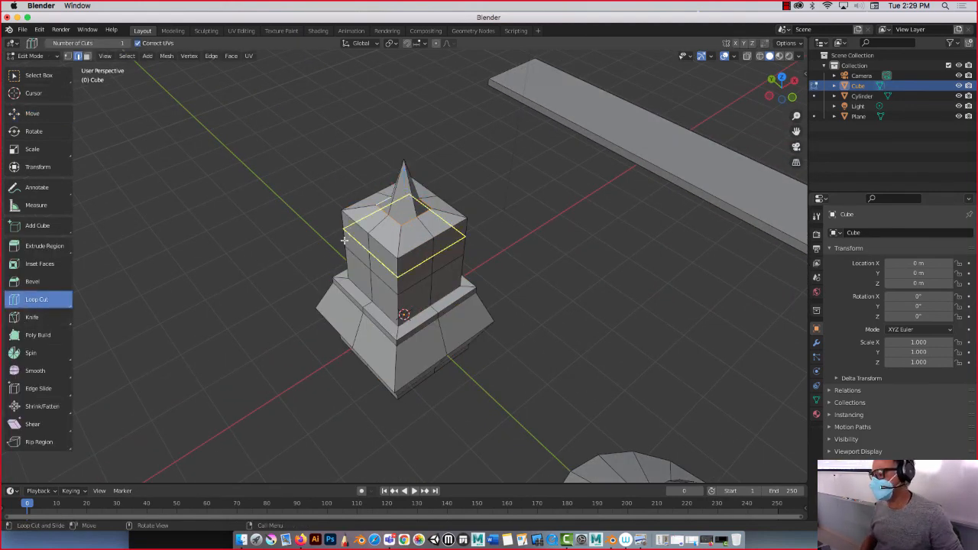
click(380, 226)
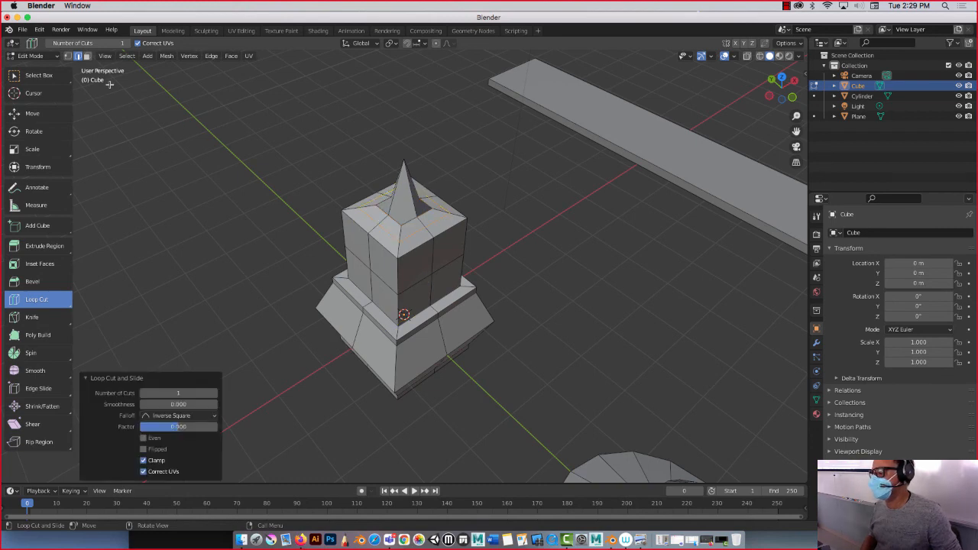
click(43, 114)
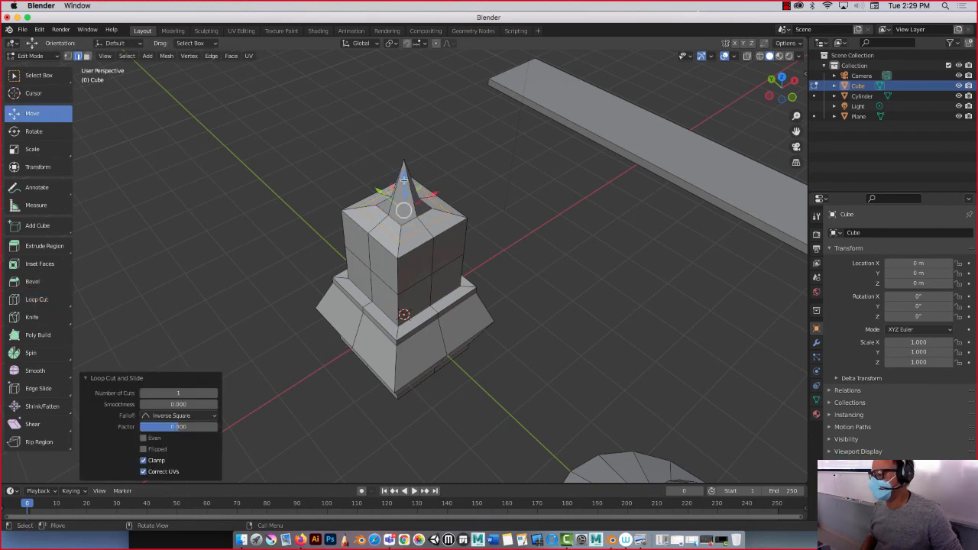
drag(404, 178, 406, 195)
middle_drag(409, 201, 365, 209)
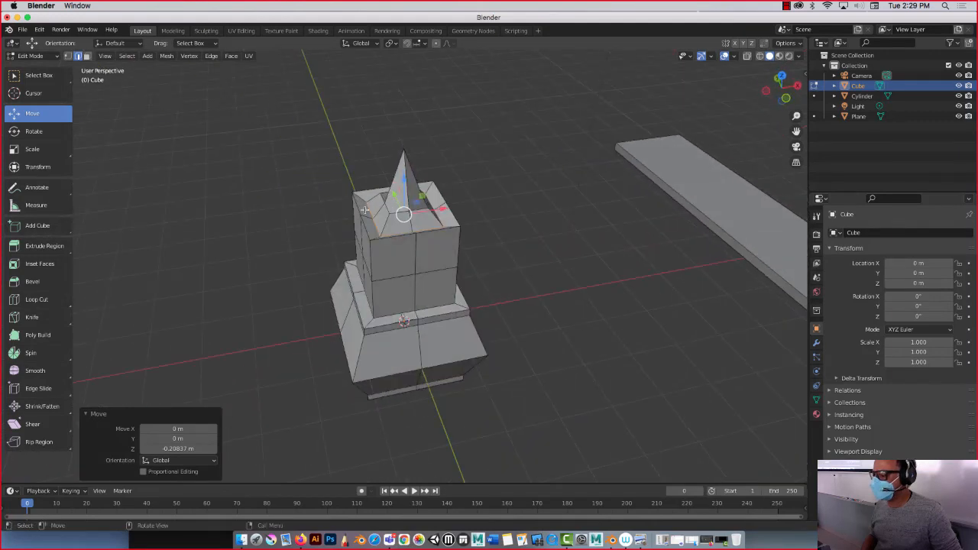
shift+click(356, 204)
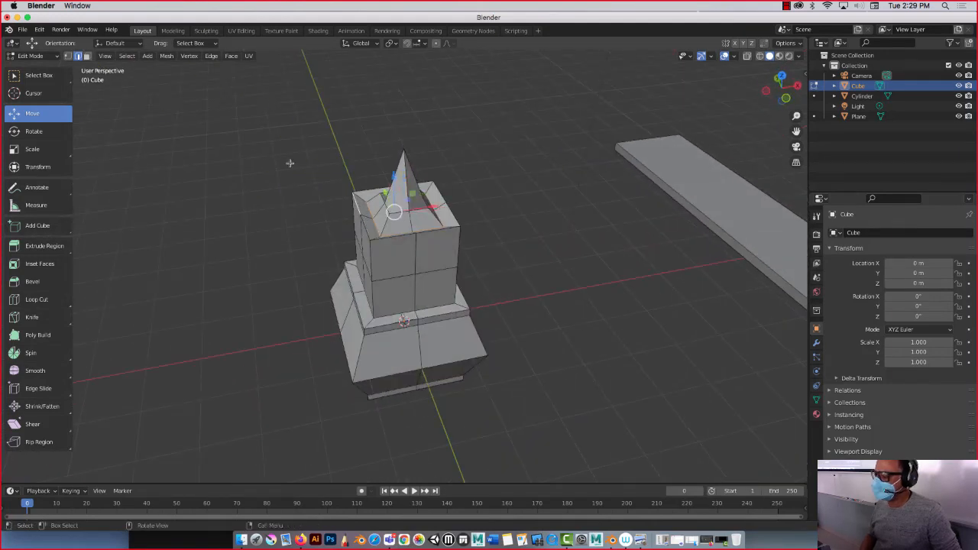
middle_drag(321, 197, 252, 189)
click(786, 6)
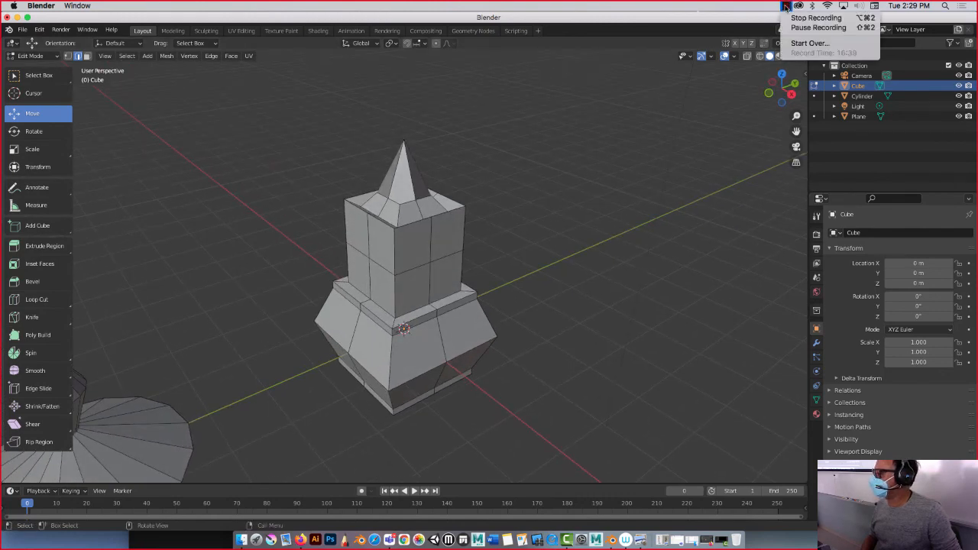